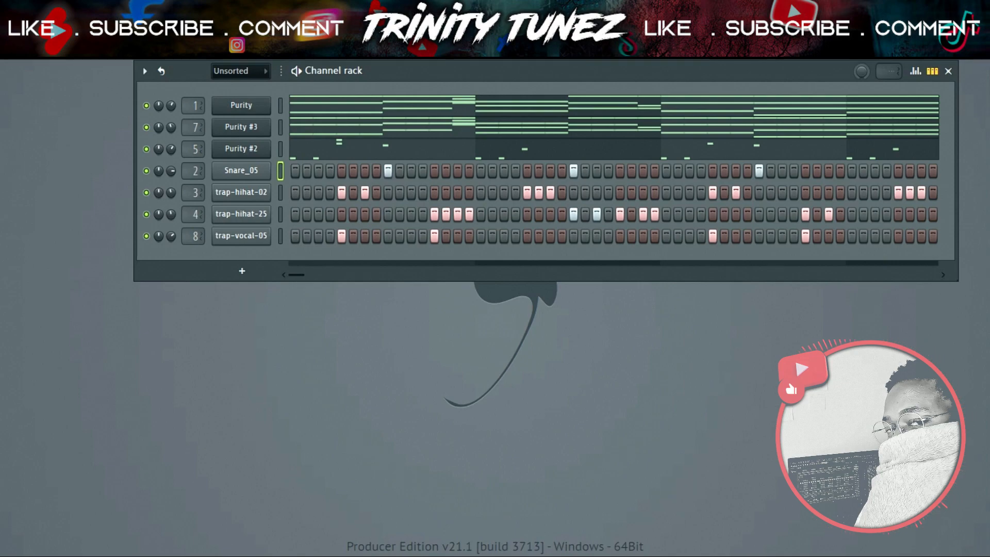
# Place Pattern 1 at the start of Track 1 in the playlist and split it into separate patterns by channel.
pyautogui.press('F5')
pyautogui.moveTo(918, 105); pyautogui.dragTo(85, 128)
pyautogui.rightClick(920, 106)
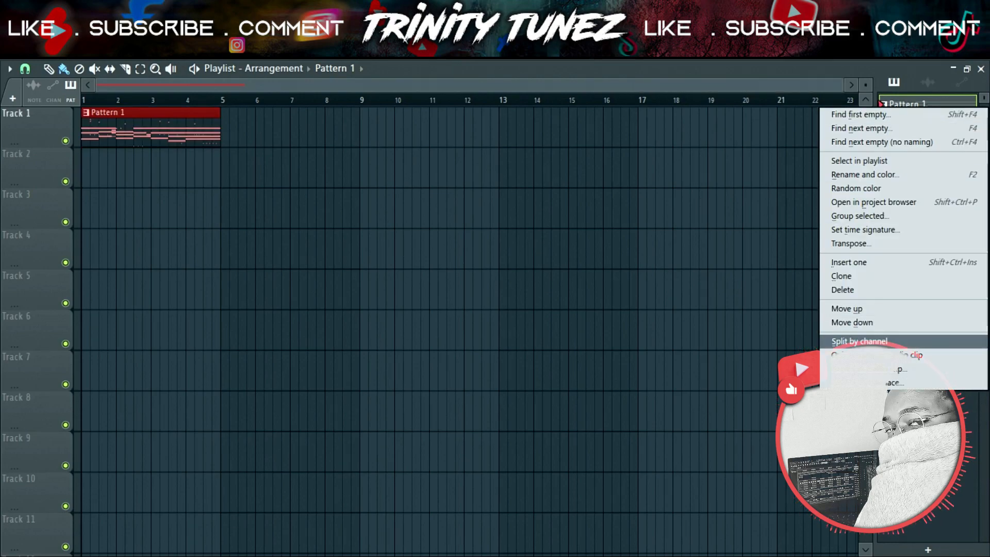
pyautogui.click(859, 341)
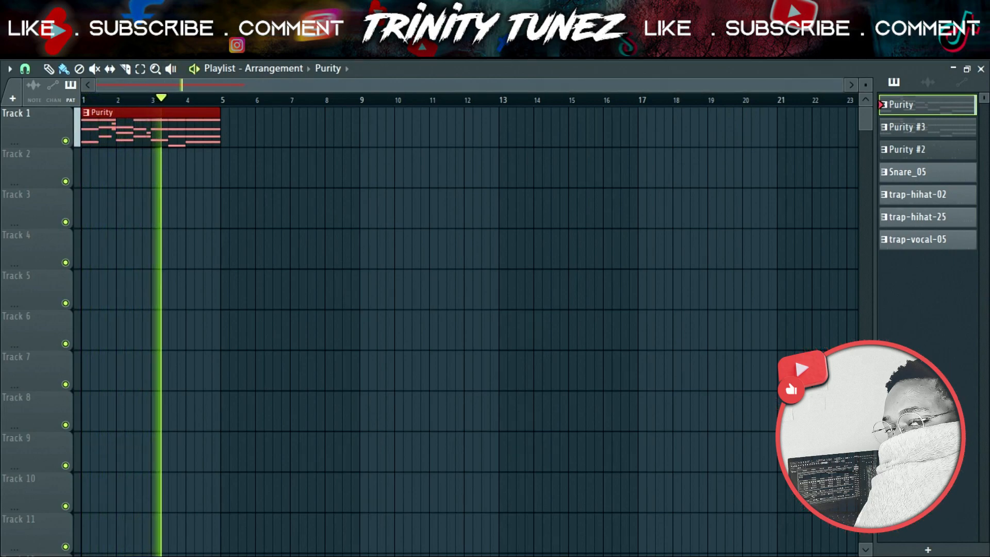
# Play back the Purity clip on Track 1 to hear the chord progression.
pyautogui.press('space')
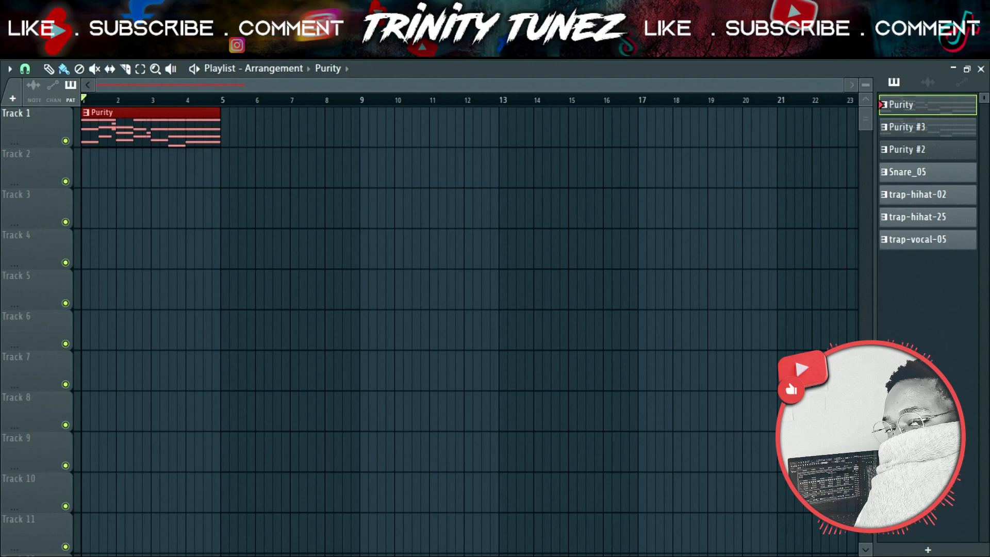
pyautogui.scroll(4, 90, 129)
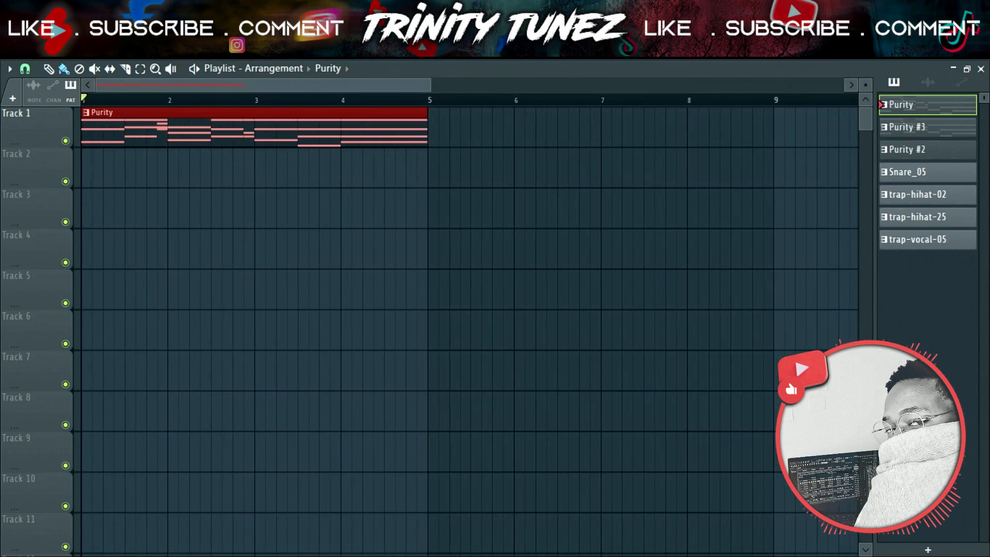
pyautogui.scroll(3, 90, 129)
pyautogui.press('space')
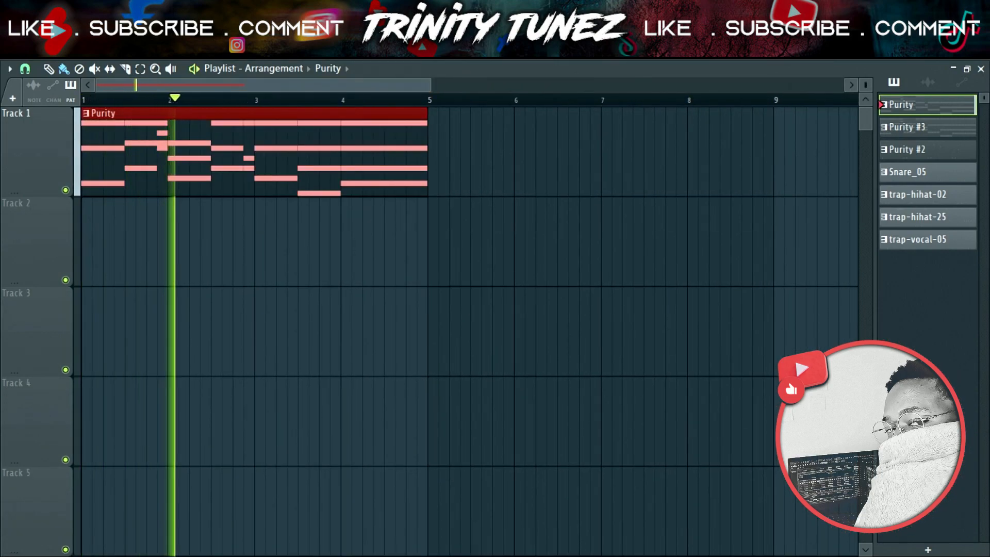
pyautogui.scroll(3, 90, 129)
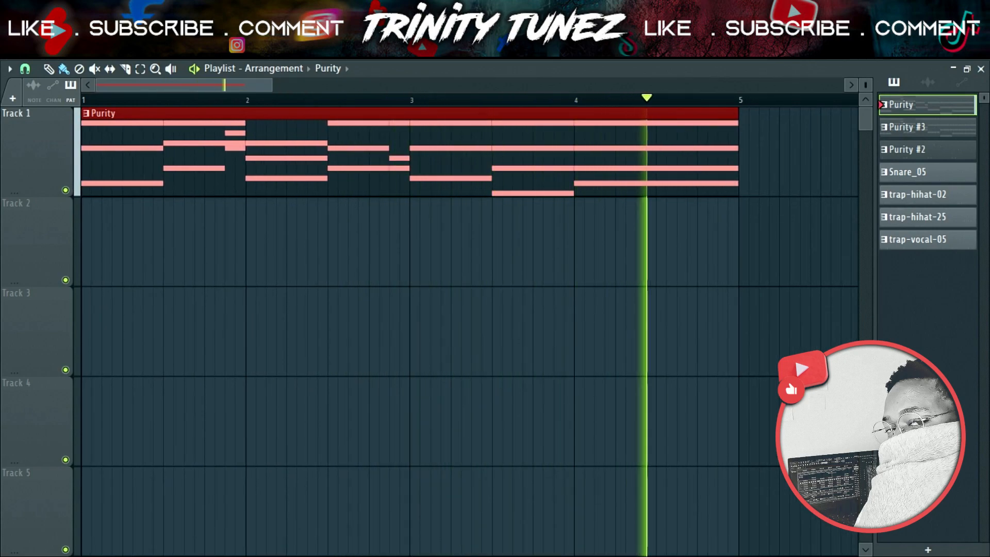
pyautogui.press('space')
# Open the Purity clip in the piano roll and, in the first chord of bar 1, add A#4 and delete F5.
pyautogui.doubleClick(412, 162)
pyautogui.click(412, 162)
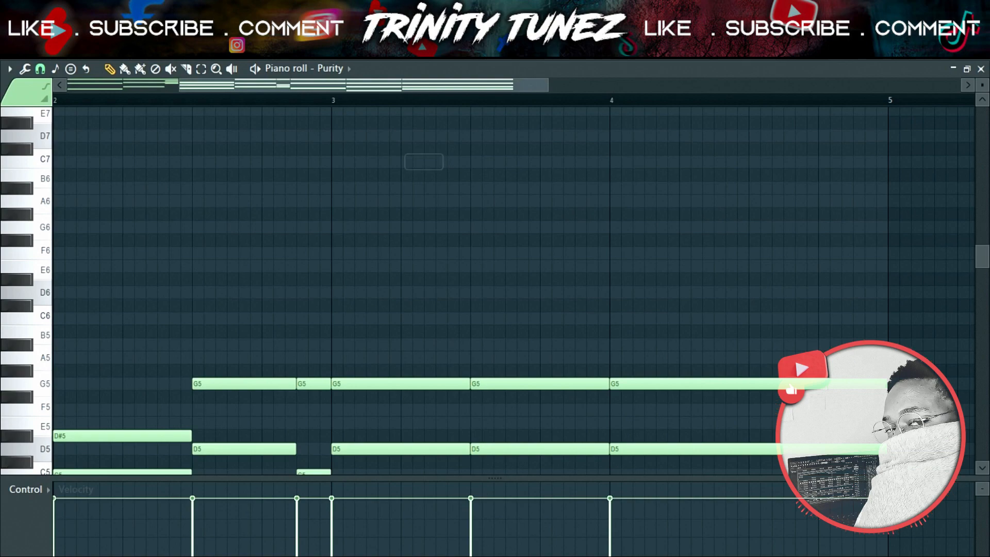
pyautogui.moveTo(363, 85); pyautogui.dragTo(251, 85)
pyautogui.scroll(-5, 513, 291)
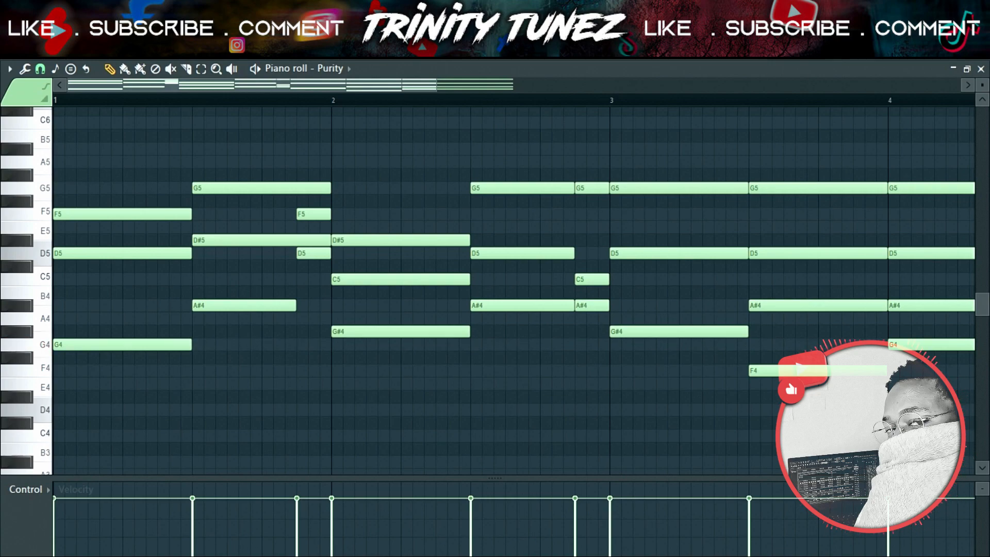
pyautogui.click(58, 306)
pyautogui.rightClick(121, 214)
pyautogui.press('space')
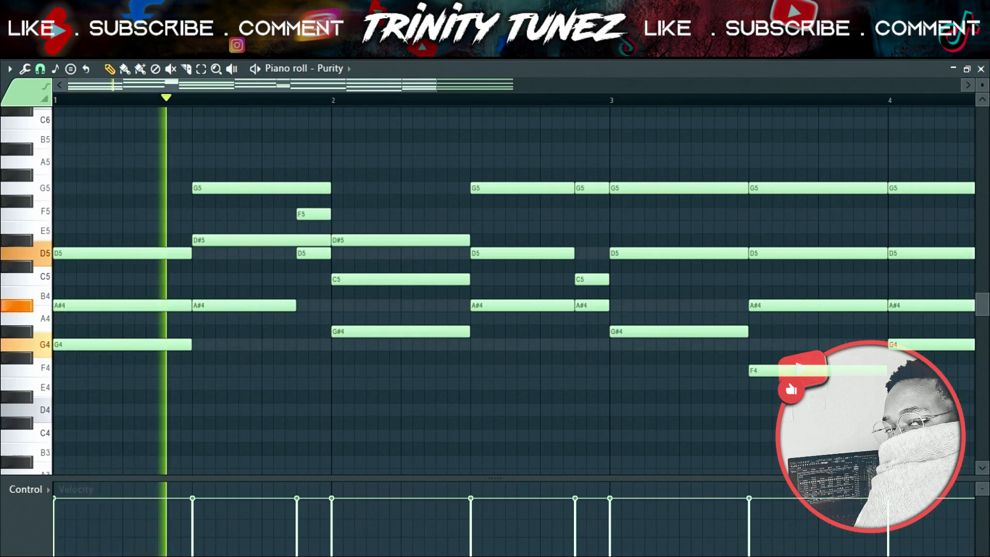
pyautogui.press('space')
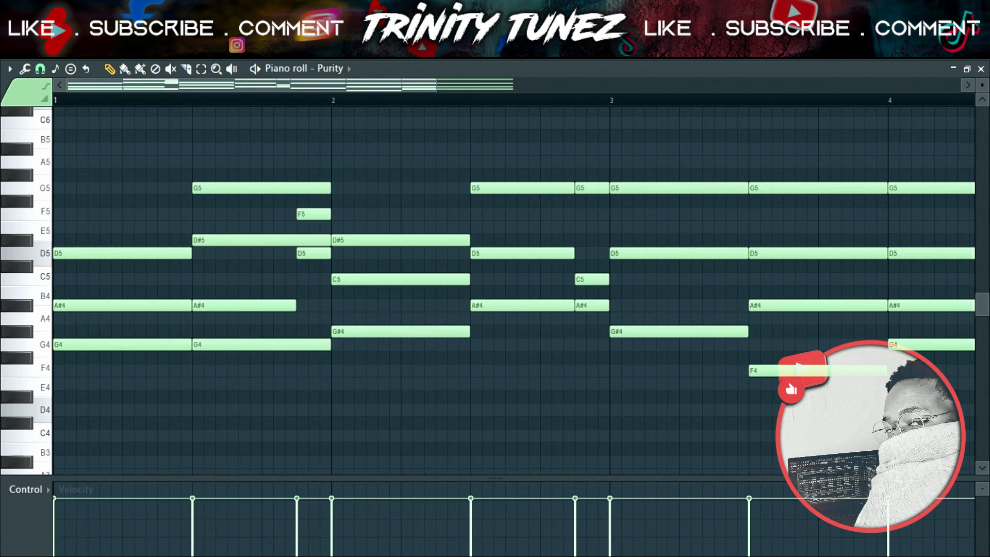
# Reduce the second chord of bar 1 to G4, A#4 and D#5, removing the higher and short notes and extending A#4 to bar 2.
pyautogui.rightClick(262, 189)
pyautogui.press('space')
pyautogui.rightClick(313, 214)
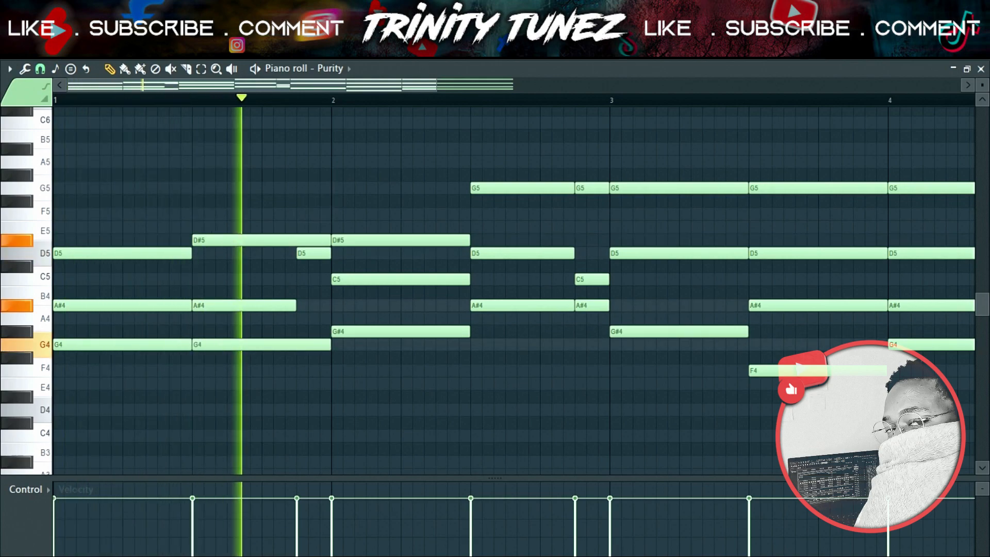
pyautogui.rightClick(314, 253)
pyautogui.press('space')
pyautogui.press('space')
pyautogui.moveTo(295, 305); pyautogui.dragTo(330, 306)
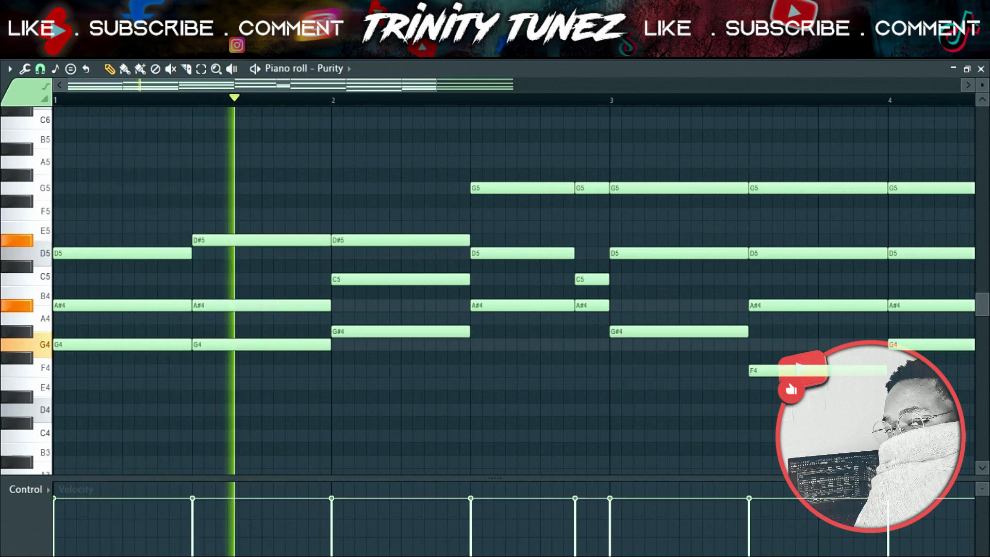
# Change the first chord of bar 2 to G4, A#4 and D5, and play the result.
pyautogui.scroll(-1, 514, 291)
pyautogui.press('space')
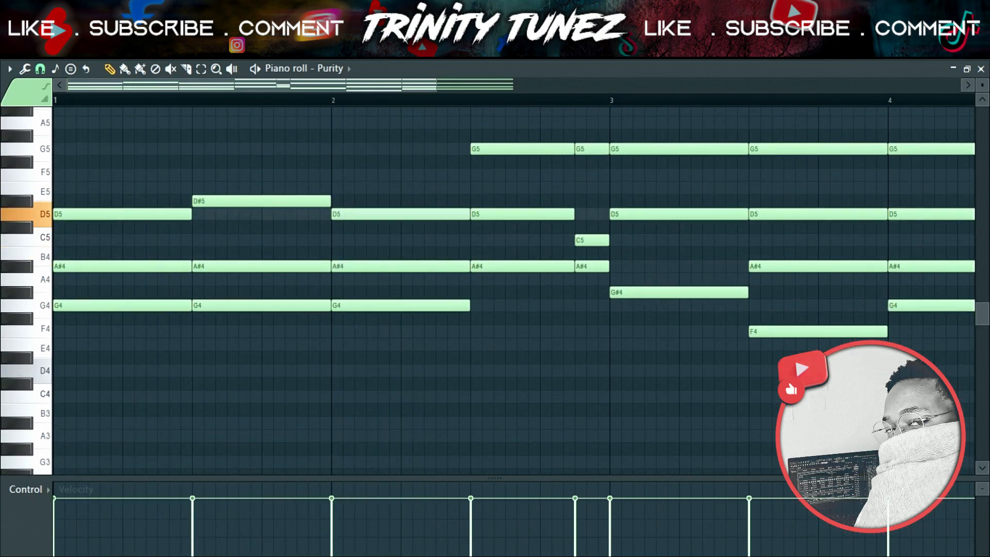
pyautogui.press('space')
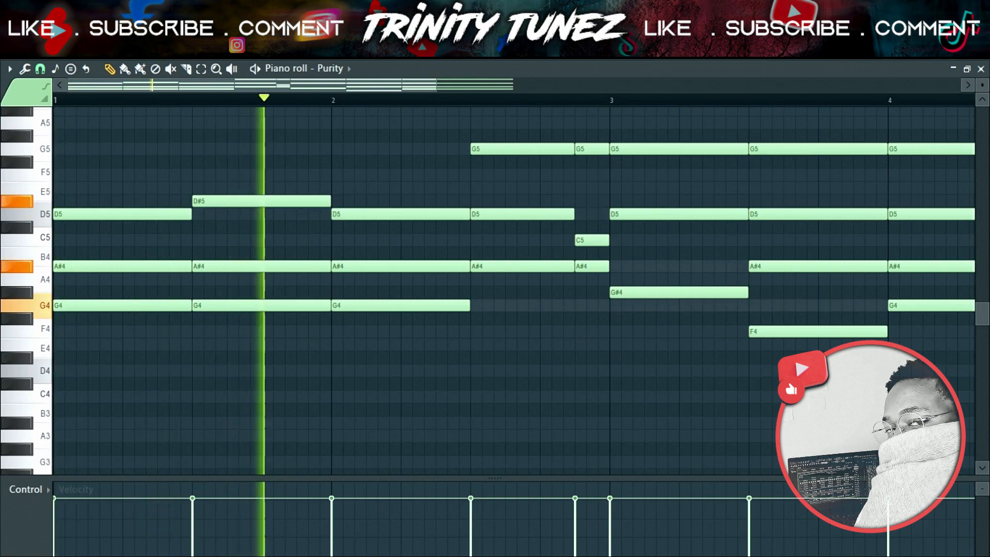
pyautogui.press('space')
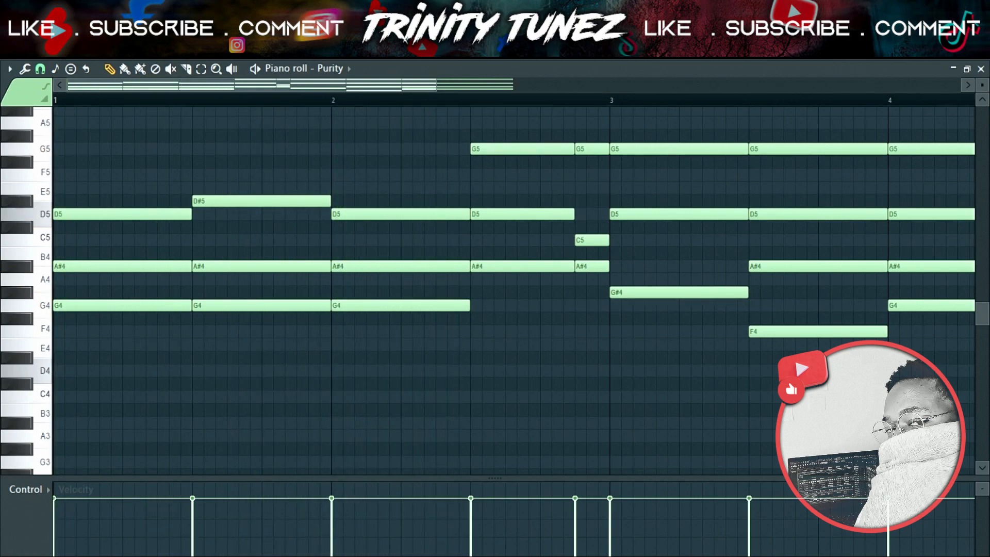
# Delete the short notes just before bar 3 and extend the preceding G5, D5 and A#4 notes to the bar 3 line.
pyautogui.click(453, 100)
pyautogui.press('space')
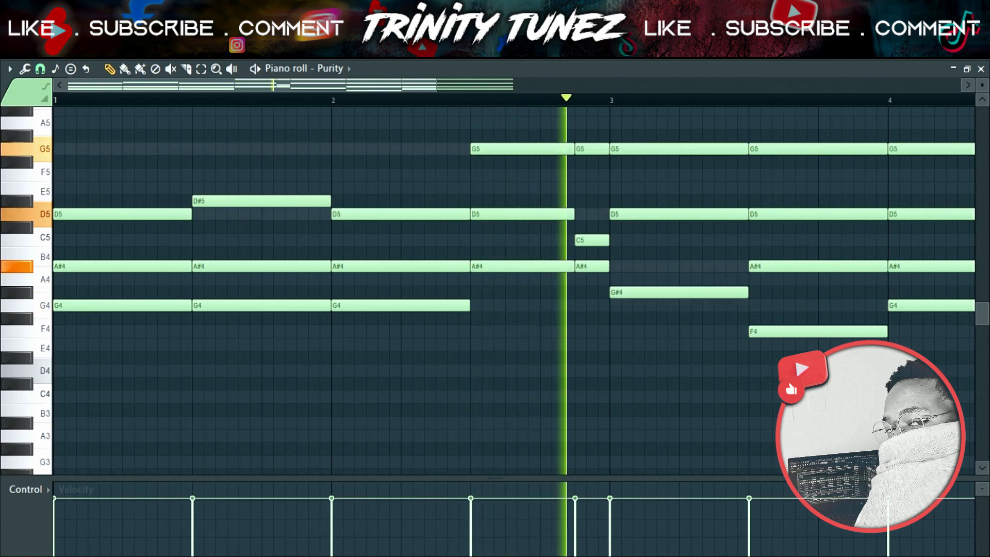
pyautogui.press('space')
pyautogui.rightClick(592, 149)
pyautogui.press('space')
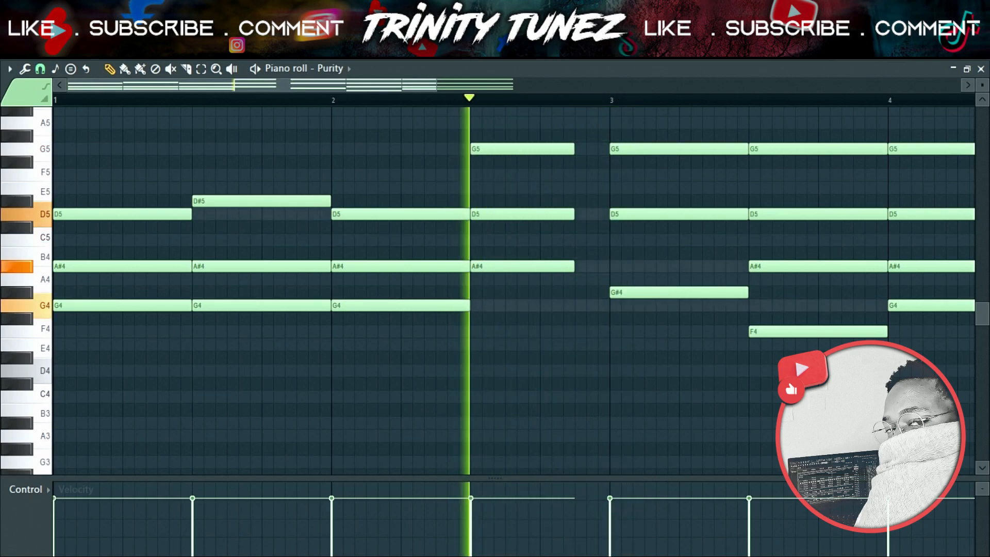
pyautogui.moveTo(593, 129); pyautogui.dragTo(536, 283)
pyautogui.moveTo(596, 208); pyautogui.dragTo(632, 207)
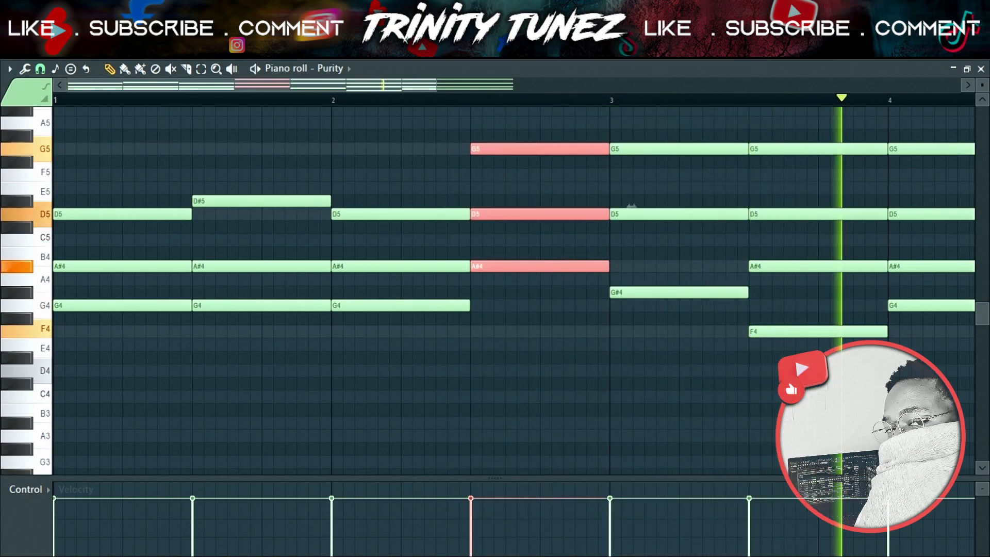
# Change the second chord of bar 2 to D#4, G4, A#4 and D#5, and play the progression.
pyautogui.press('space')
pyautogui.press('space')
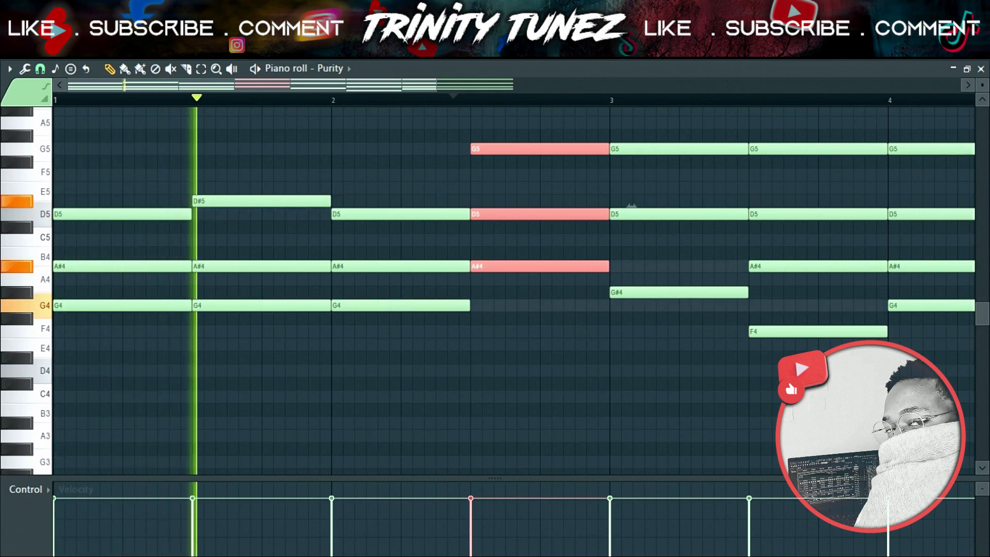
pyautogui.press('space')
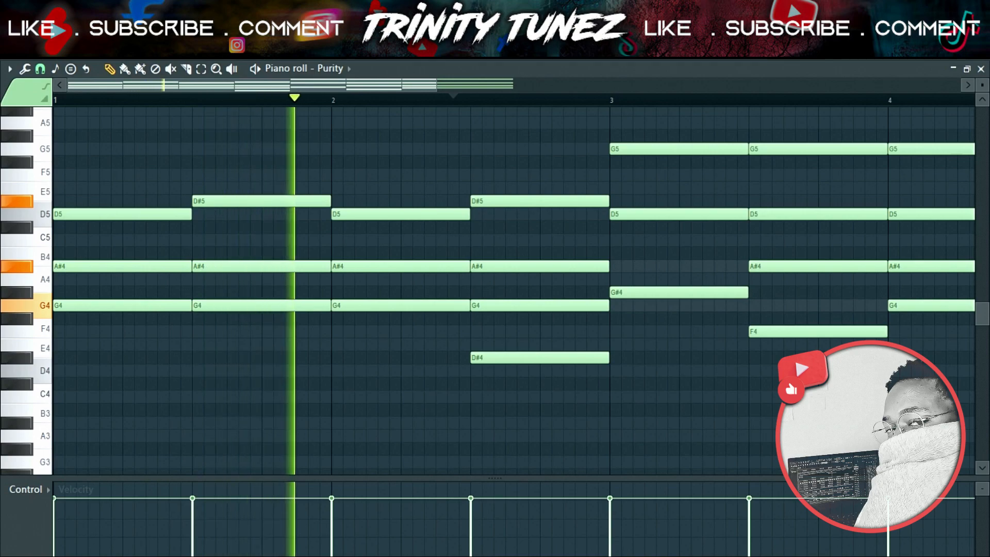
# Delete the old chords in bars 3 and 4 and repeat the chords of bars 1 and 2 there.
pyautogui.rightClick(679, 149)
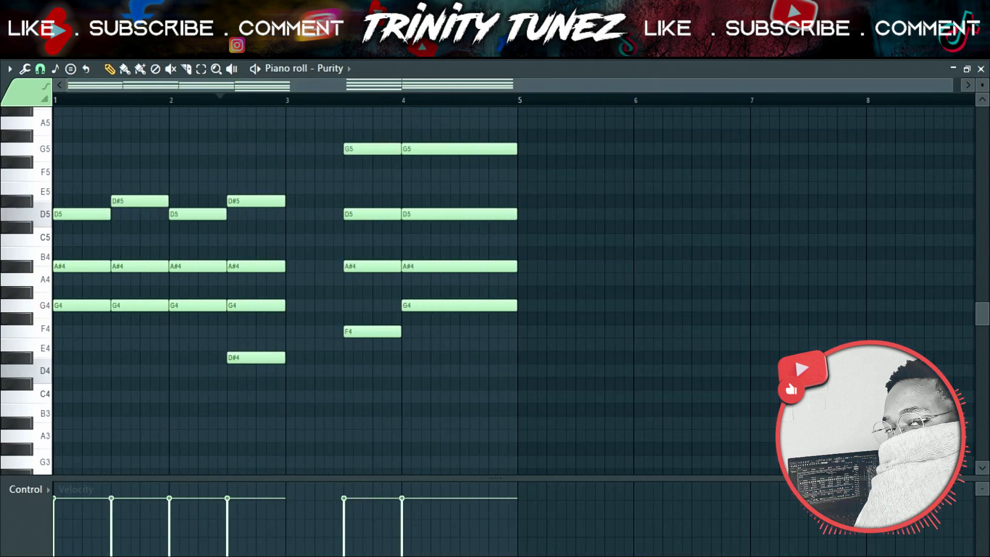
pyautogui.moveTo(645, 144); pyautogui.dragTo(426, 376)
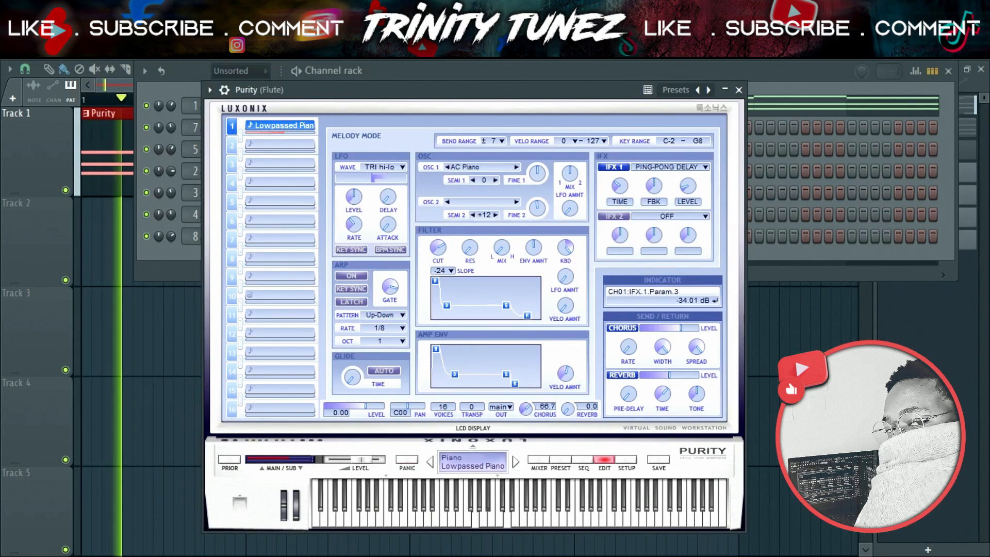
# In the last chords of bars 2 and 4, raise D#5 to G5, and remove D#4 from the bar 2 chord.
pyautogui.click(738, 89)
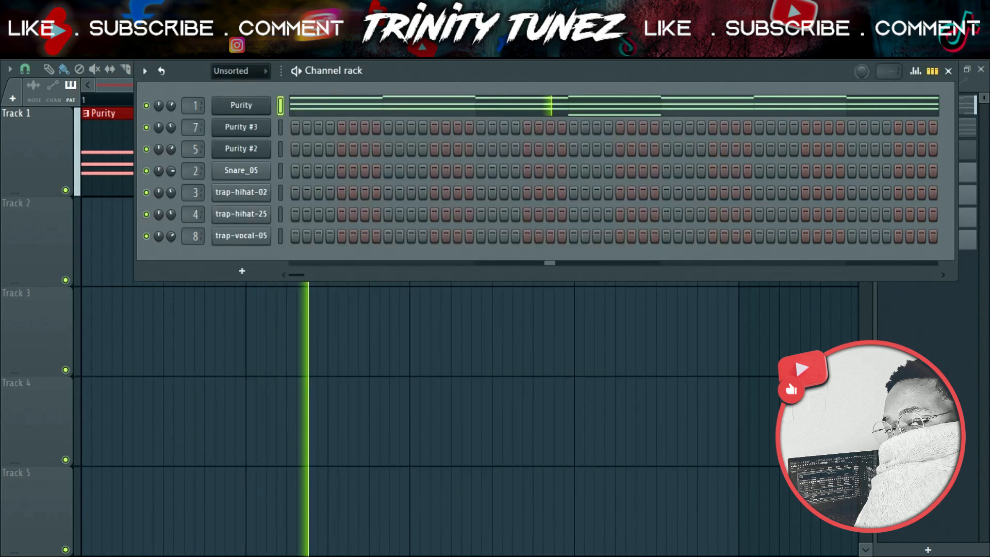
pyautogui.press('F7')
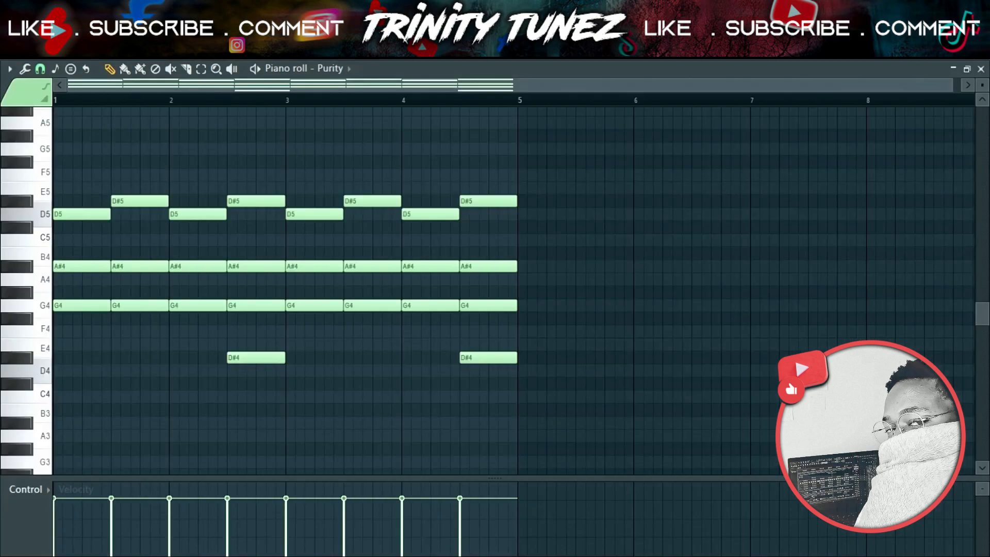
pyautogui.click(212, 99)
pyautogui.press('space')
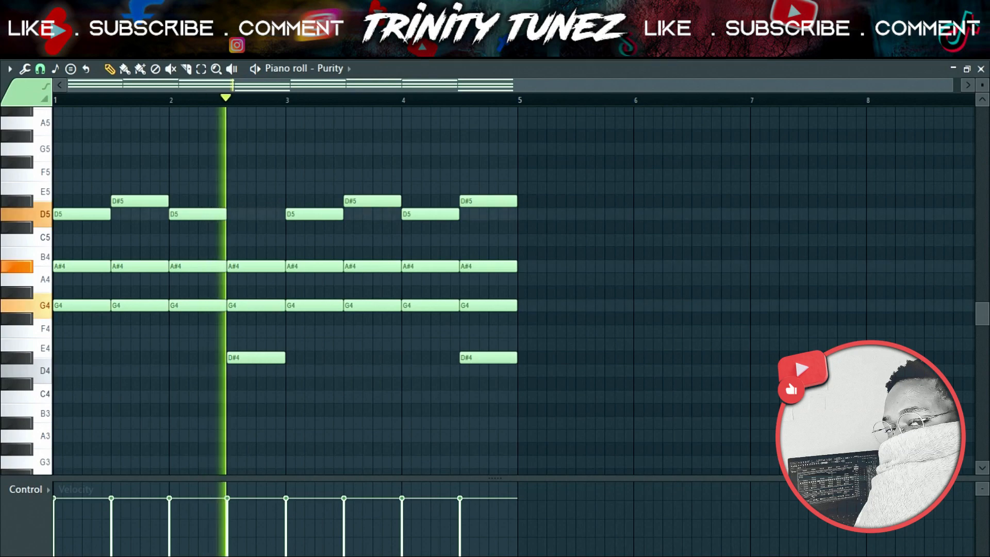
pyautogui.click(196, 100)
pyautogui.press('space')
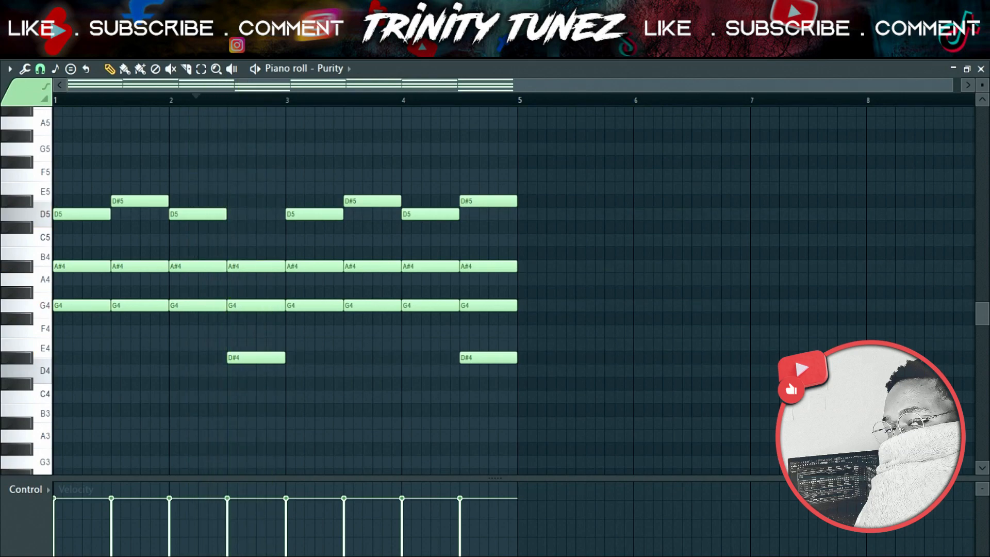
pyautogui.moveTo(251, 202); pyautogui.dragTo(254, 149)
pyautogui.press('space')
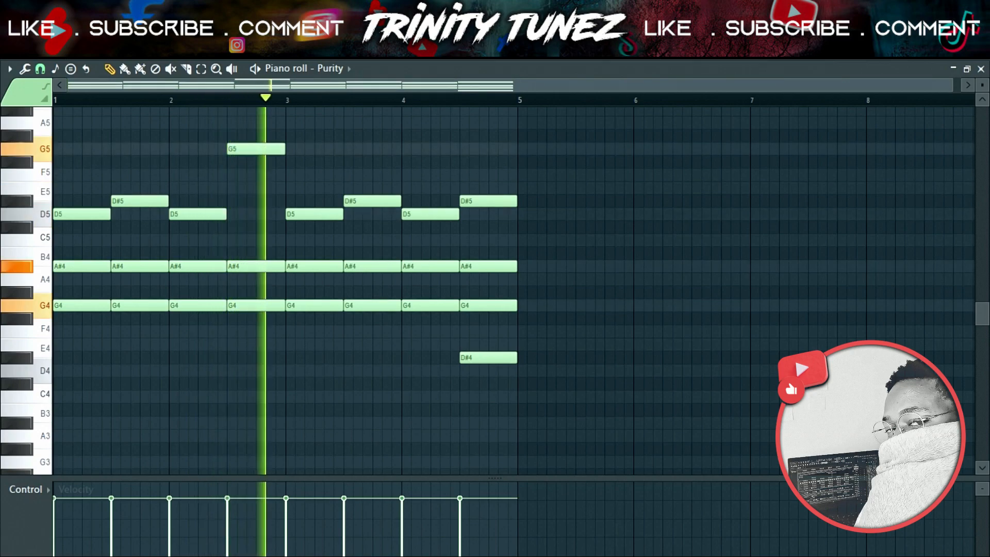
pyautogui.moveTo(486, 201); pyautogui.dragTo(486, 149)
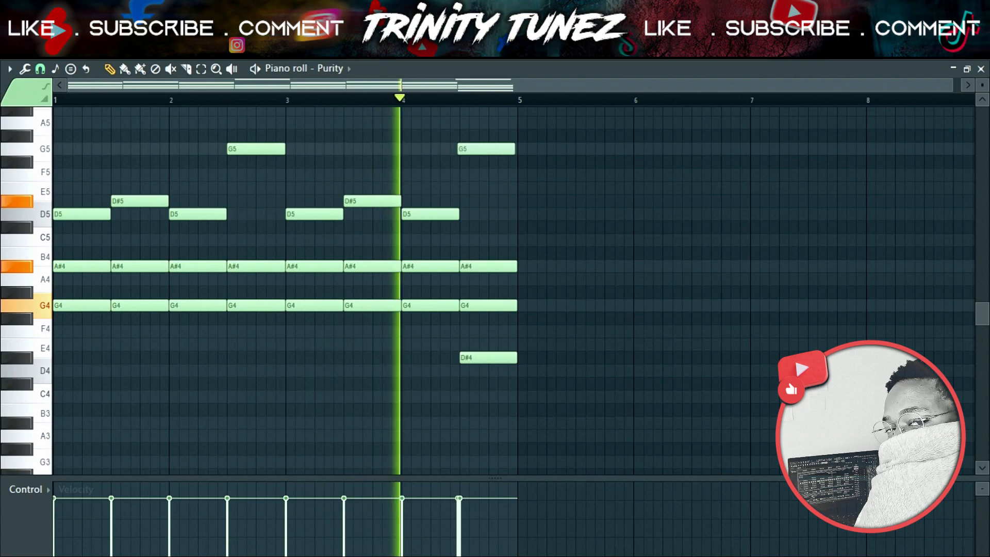
pyautogui.press('space')
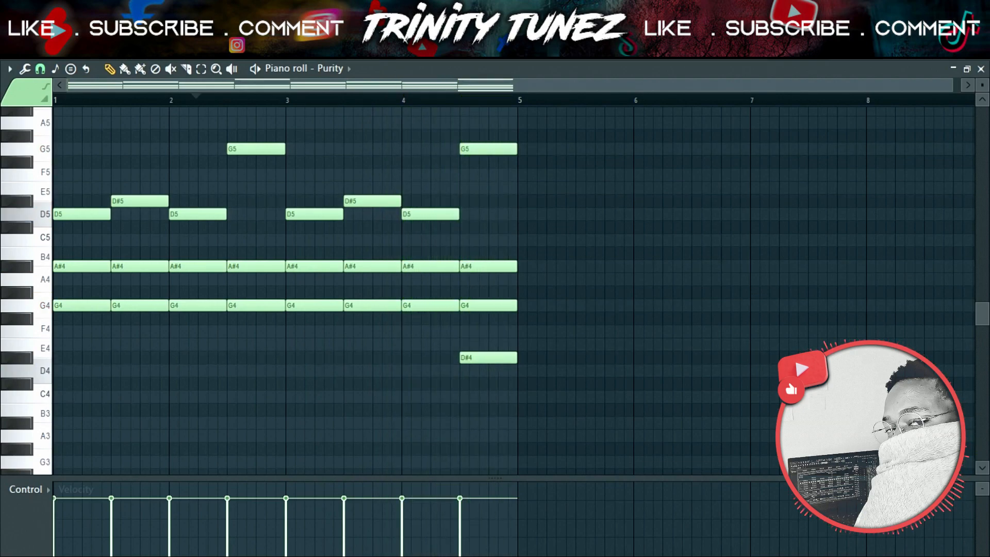
# Transpose all the Purity chord notes down five semitones and play them back.
pyautogui.press('Down')
pyautogui.press('Down')
pyautogui.press('Down')
pyautogui.press('Down')
pyautogui.press('Down')
pyautogui.press('space')
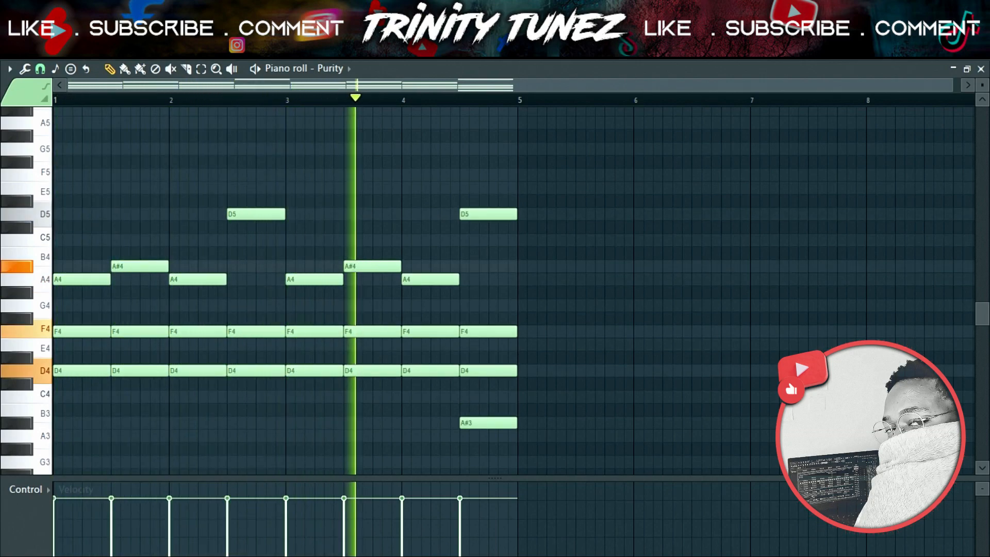
# Place the Purity #3 pattern at the start of Track 2 in the playlist, mute Track 1 and play it alone.
pyautogui.press('F5')
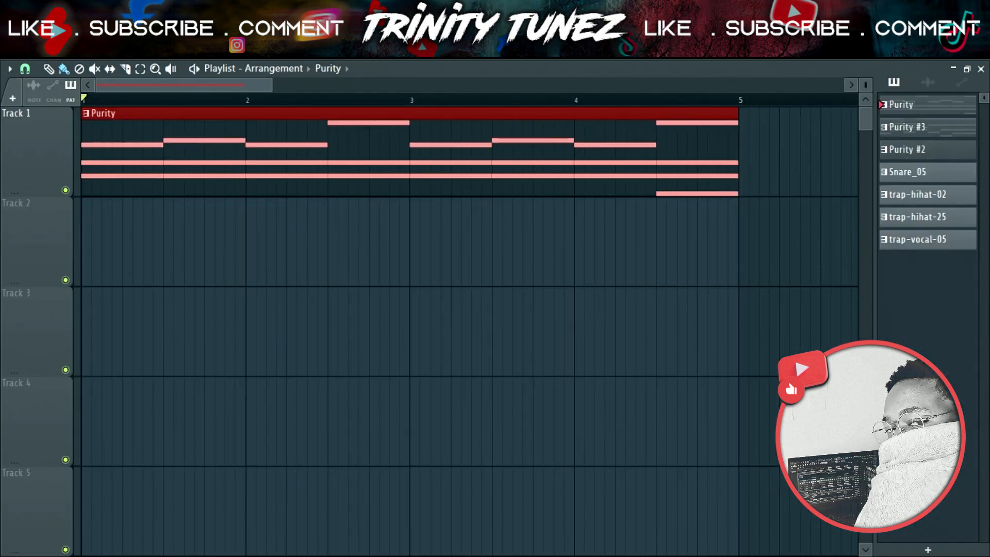
pyautogui.scroll(-4, 469, 330)
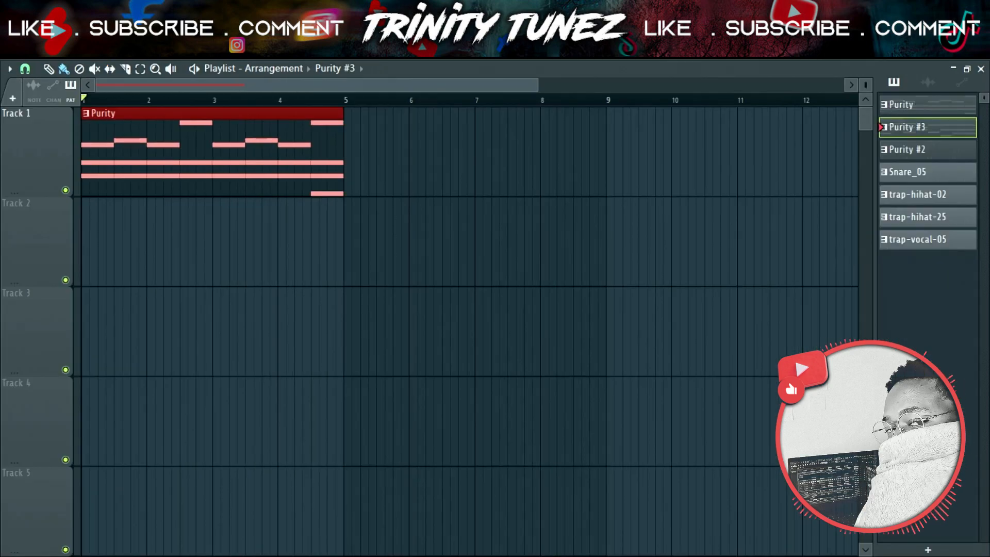
pyautogui.click(232, 242)
pyautogui.moveTo(233, 242); pyautogui.dragTo(85, 242)
pyautogui.click(65, 190)
pyautogui.press('space')
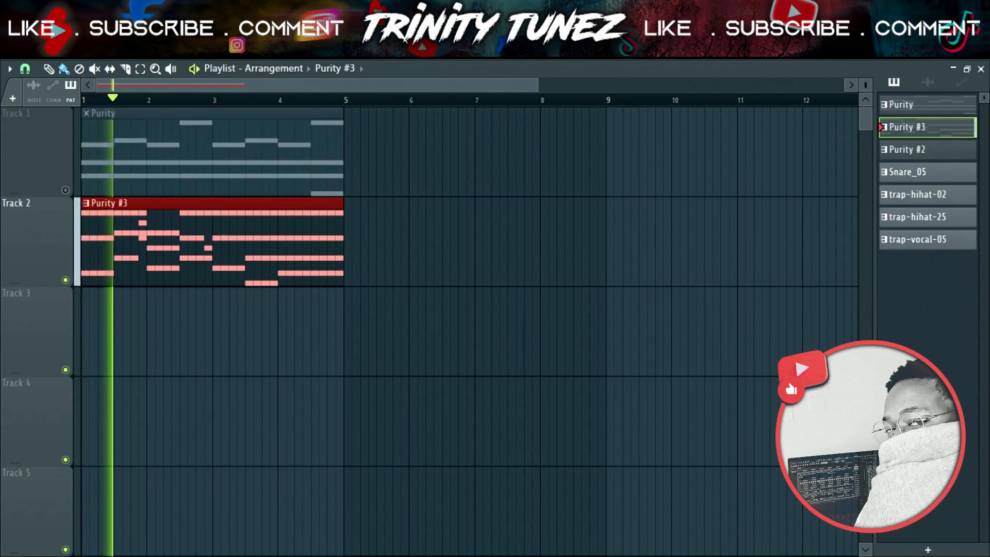
pyautogui.press('space')
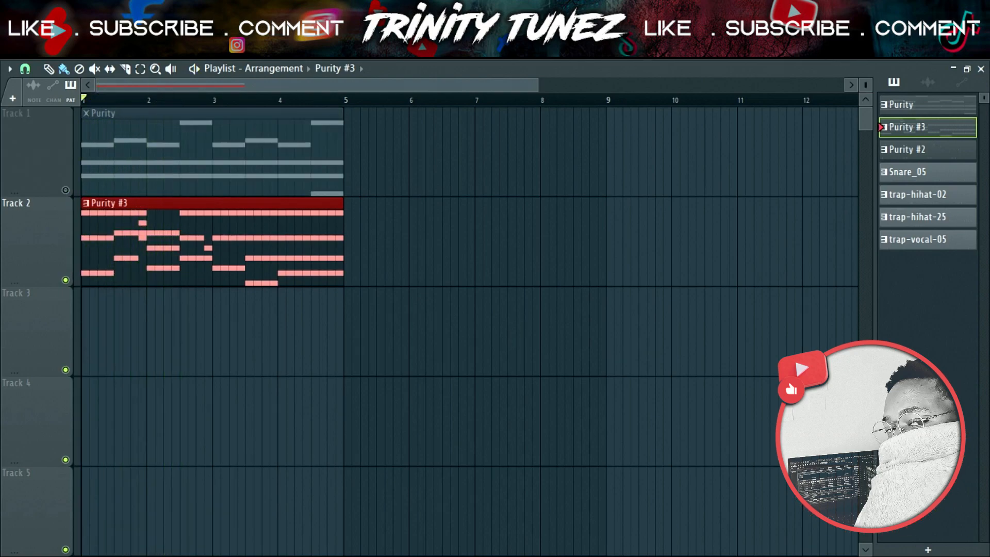
# Paste the copied Purity notes into the Purity #3 channel, play them back and open them in the piano roll.
pyautogui.press('F6')
pyautogui.rightClick(241, 127)
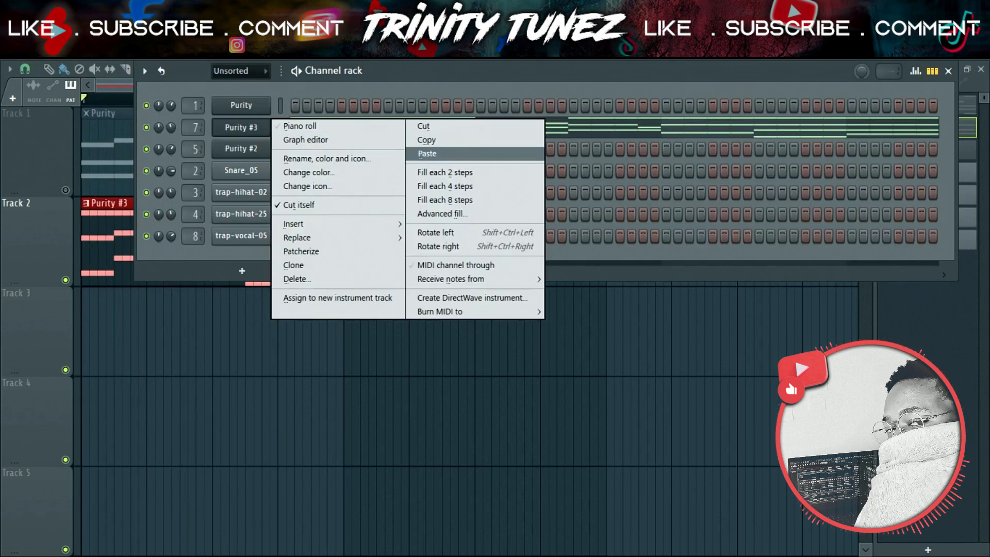
pyautogui.click(428, 154)
pyautogui.press('space')
pyautogui.press('F7')
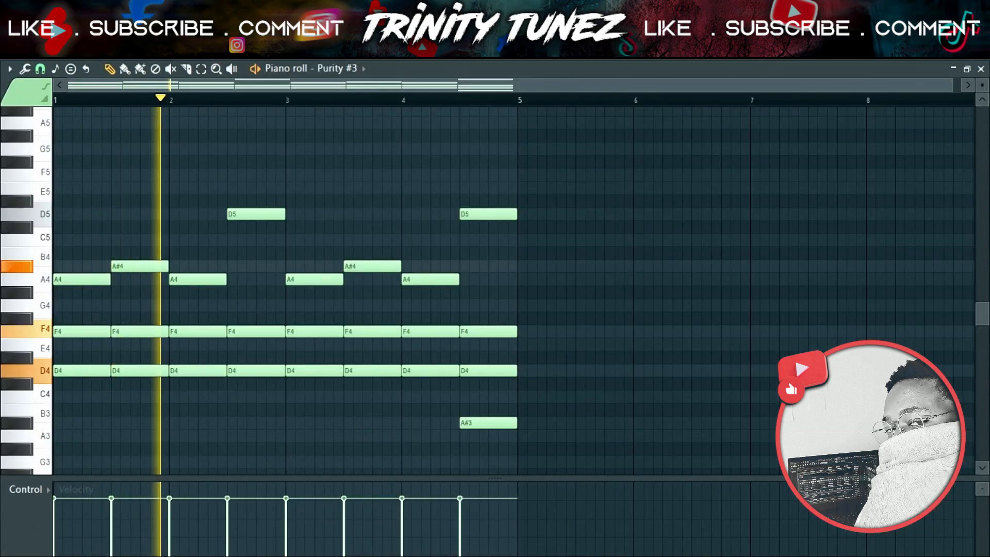
# Transpose all the Purity #3 notes up one octave and play them back.
pyautogui.hotkey('ctrl', 'Up')
pyautogui.press('space')
pyautogui.press('space')
pyautogui.press('space')
# Lower the A#5 notes in bars 1 and 3 to A5, and give the last chord D6 on top without A#4.
pyautogui.moveTo(140, 177); pyautogui.dragTo(140, 191)
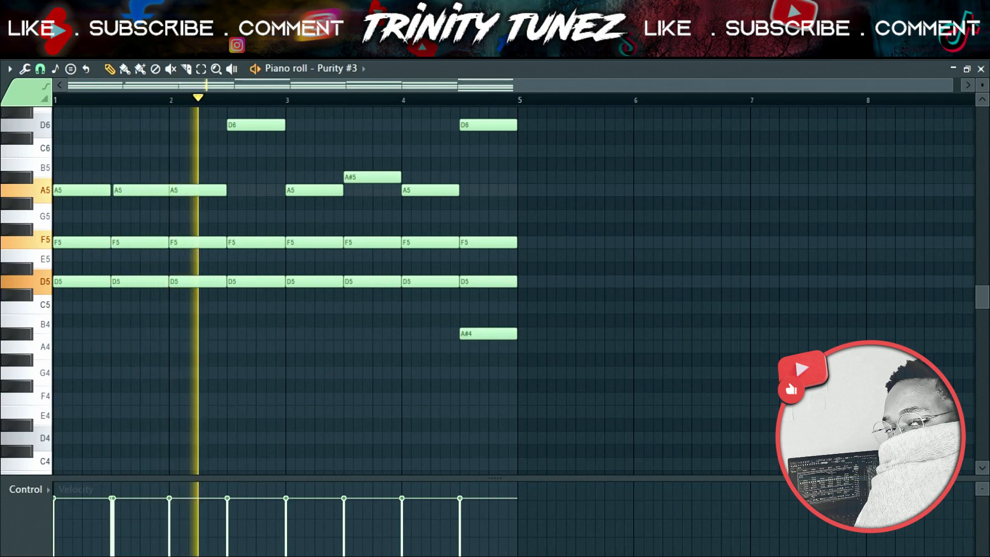
pyautogui.moveTo(373, 177); pyautogui.dragTo(373, 191)
pyautogui.press('space')
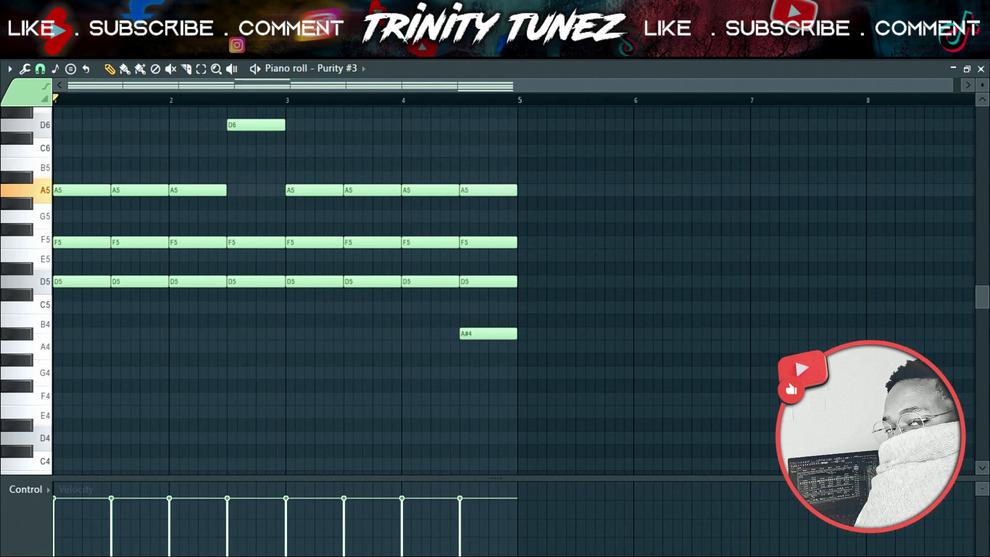
pyautogui.moveTo(489, 191); pyautogui.dragTo(488, 125)
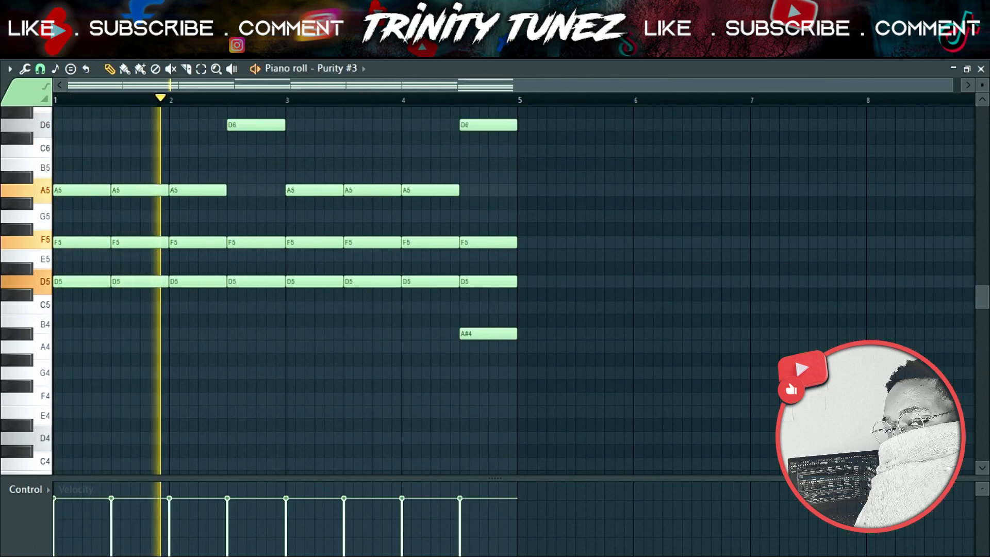
pyautogui.rightClick(488, 334)
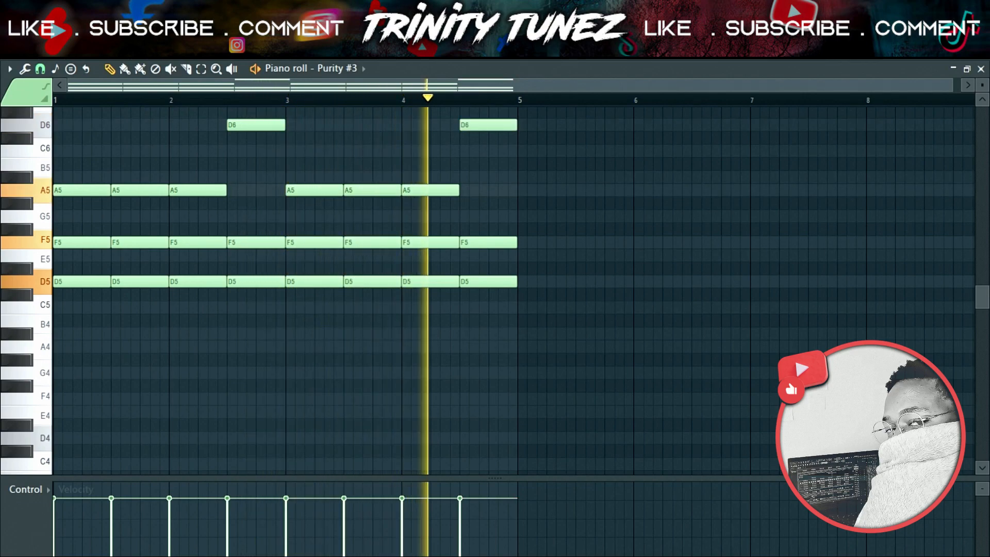
# Raise all the Purity #3 notes another octave and unmute Track 1 in the playlist to play both patterns together.
pyautogui.hotkey('ctrl', 'Up')
pyautogui.press('space')
pyautogui.press('space')
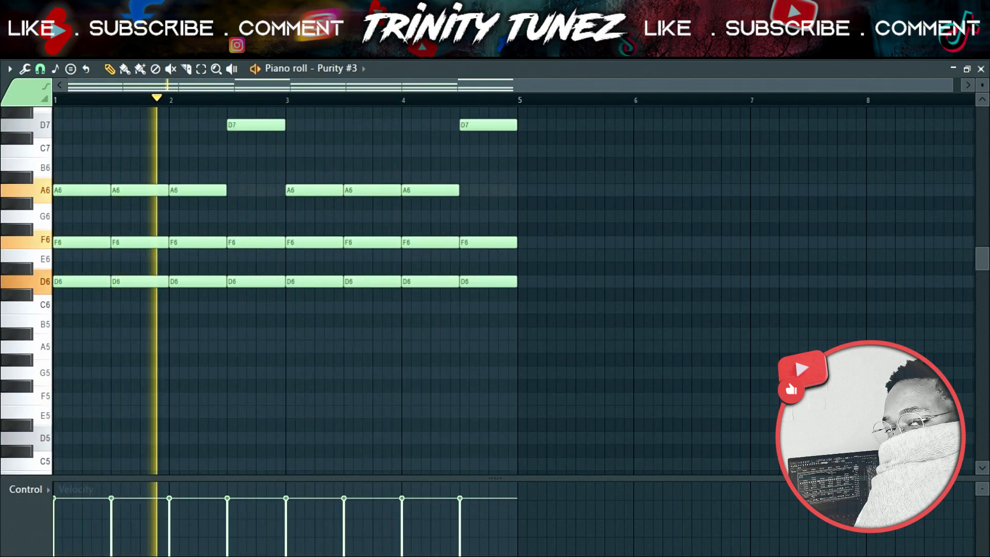
pyautogui.moveTo(437, 120); pyautogui.dragTo(533, 208)
pyautogui.hotkey('ctrl', 'a')
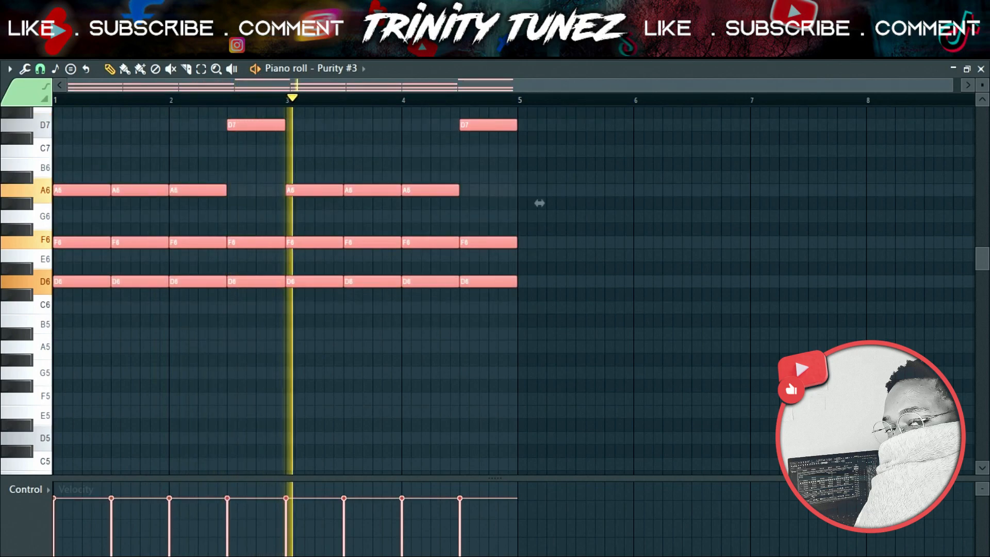
pyautogui.press('F5')
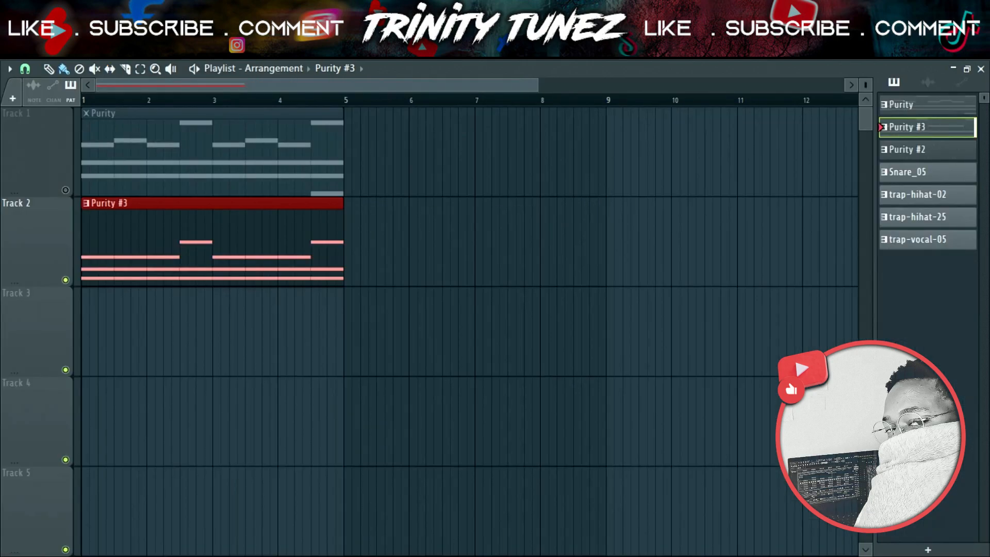
pyautogui.click(65, 190)
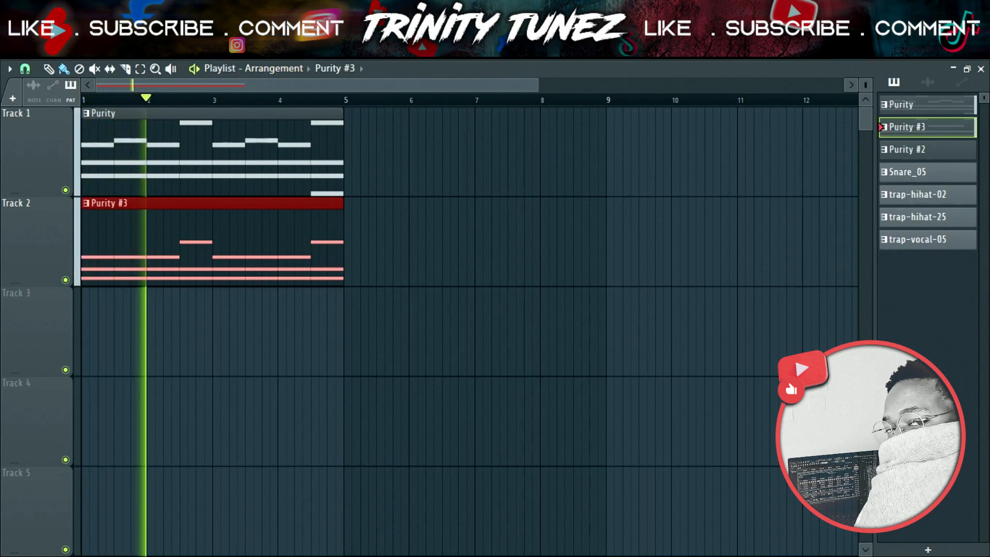
# Shift the Purity #3 chords up a semitone to D#6, F#6 and A#6, with B6 on top in the last chords of bars 2 and 4.
pyautogui.press('F6')
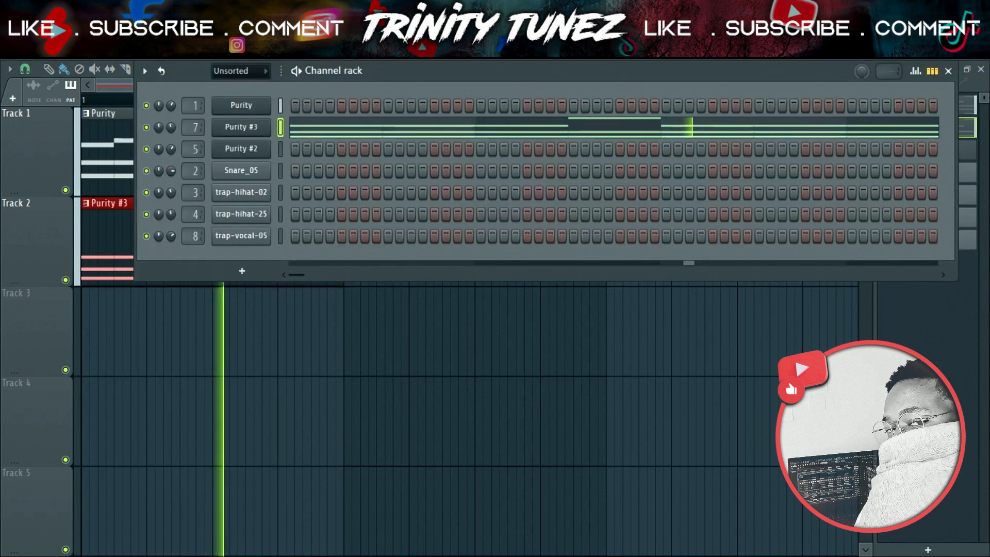
pyautogui.press('F7')
pyautogui.scroll(1, 582, 146)
pyautogui.moveTo(582, 146); pyautogui.dragTo(111, 191)
pyautogui.moveTo(539, 164); pyautogui.dragTo(539, 196)
pyautogui.hotkey('ctrl', 'd')
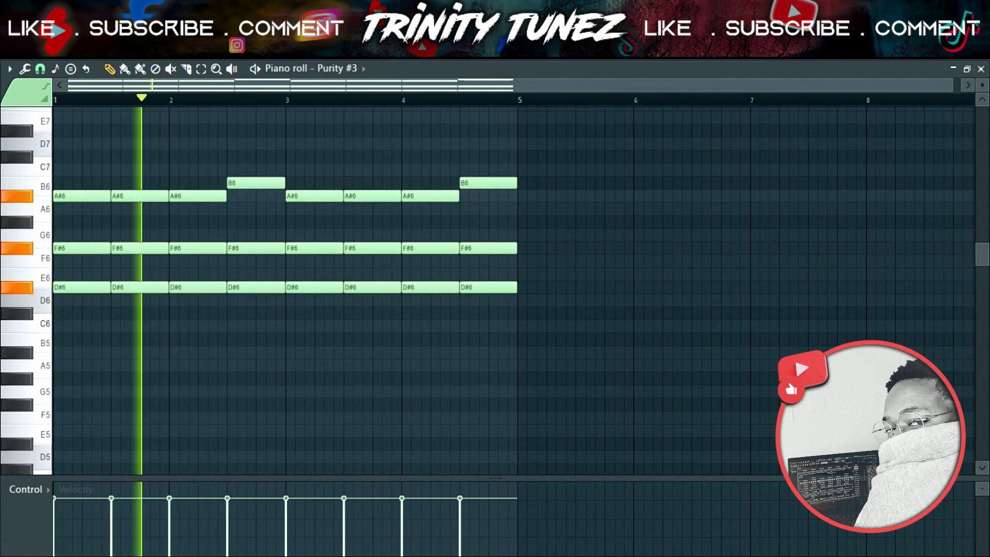
# Review the Purity chord notes, and step through the Purity #3 and Purity #2 patterns in the channel rack.
pyautogui.press('F5')
pyautogui.doubleClick(213, 153)
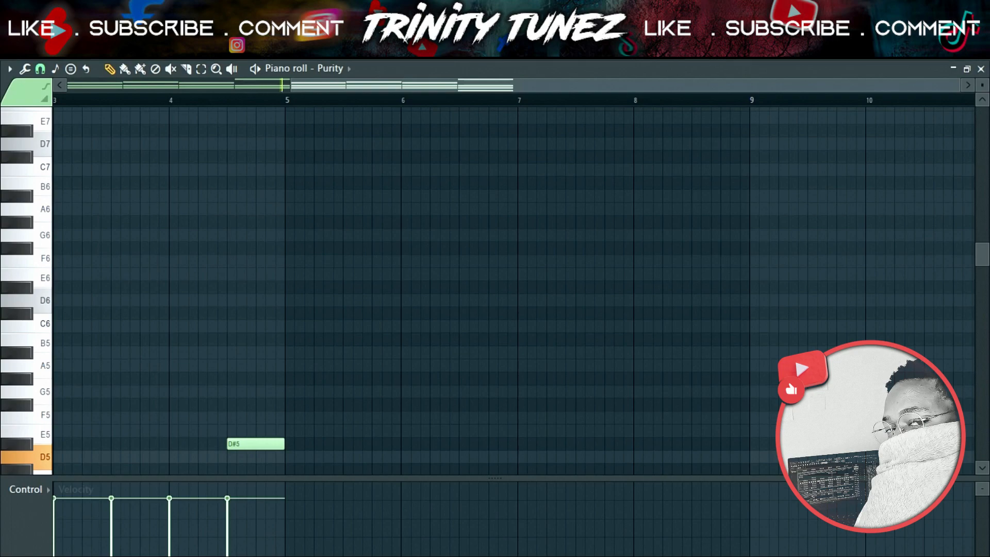
pyautogui.press('F6')
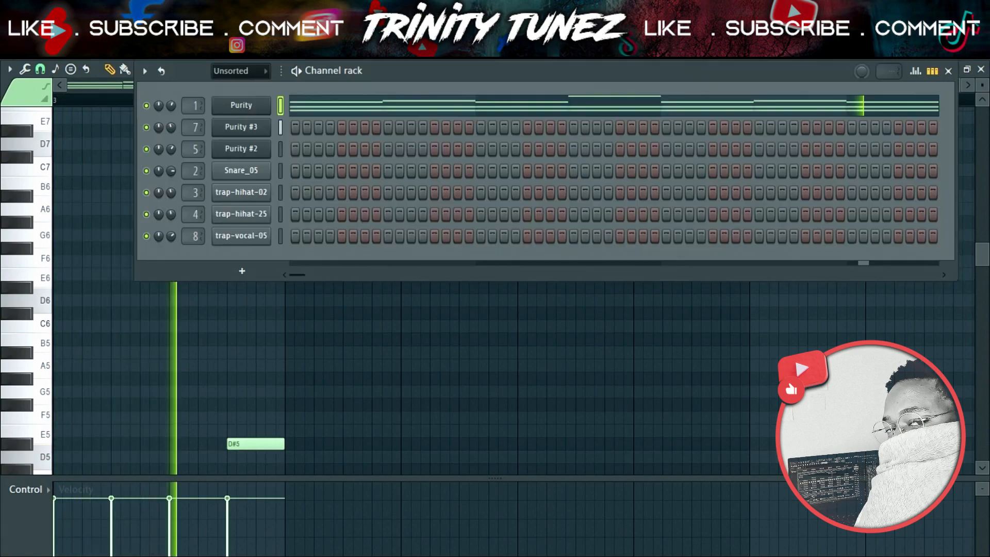
pyautogui.press('KP_Add')
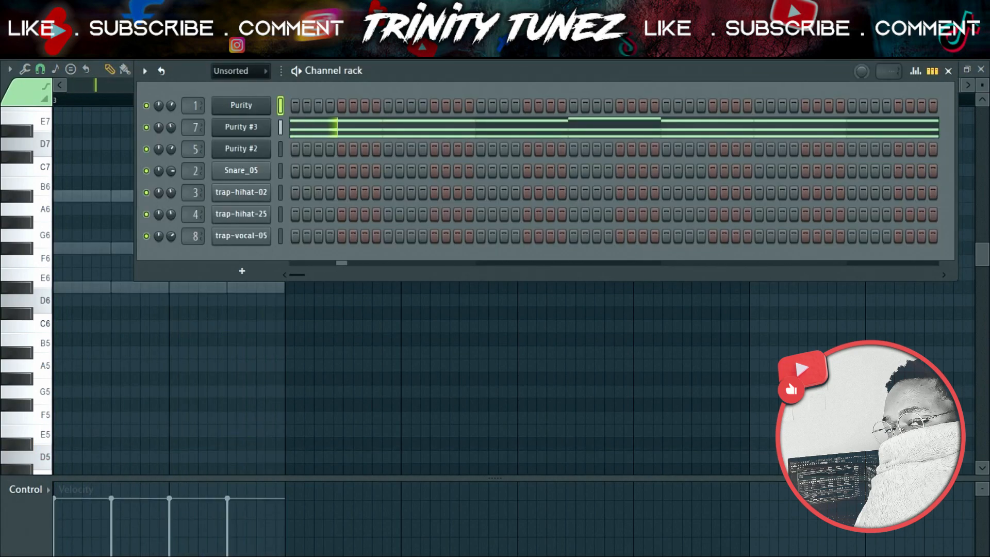
pyautogui.press('KP_Add')
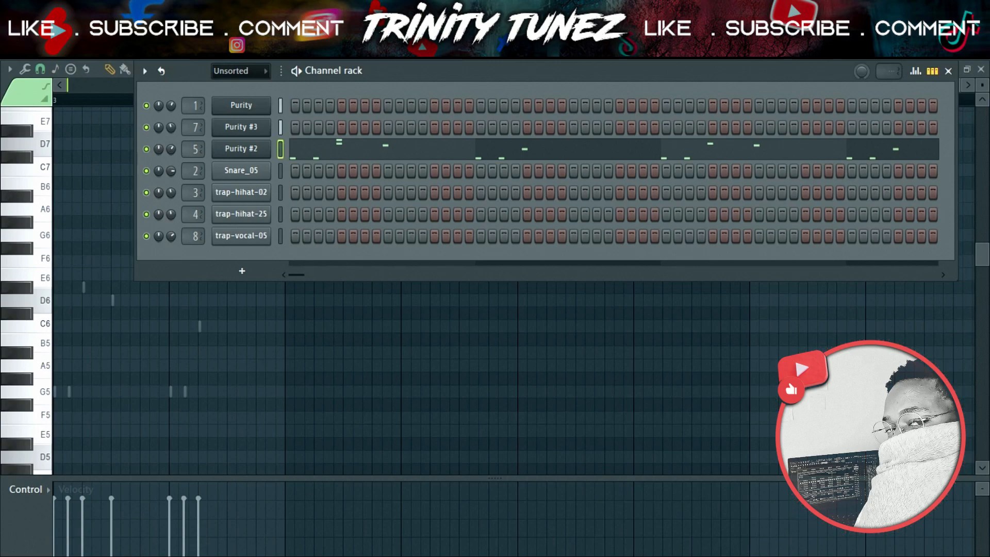
# Place the Purity #2 pattern at the start of Track 3 in the playlist.
pyautogui.press('F5')
pyautogui.moveTo(928, 150); pyautogui.dragTo(83, 332)
pyautogui.press('space')
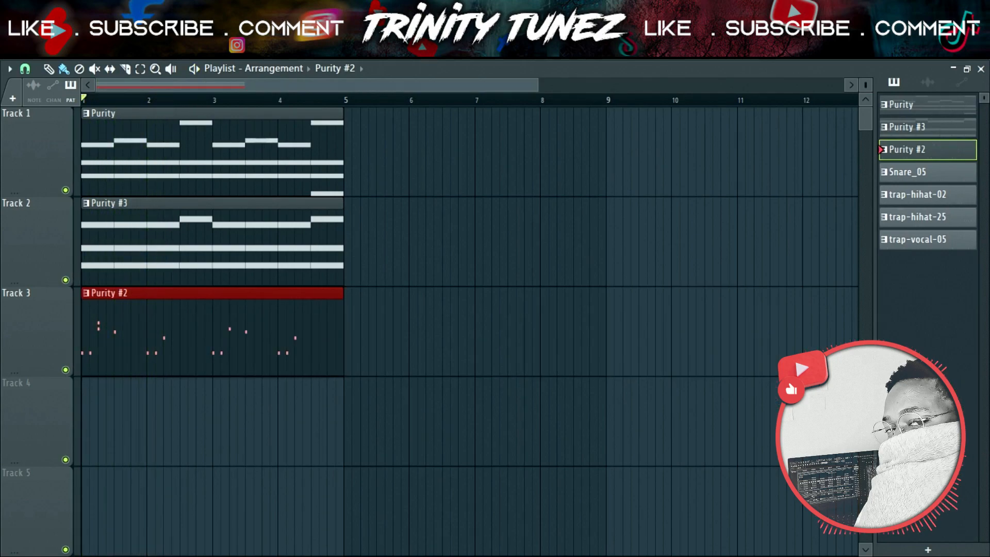
# Delete the Purity #2 pattern from the project.
pyautogui.rightClick(902, 171)
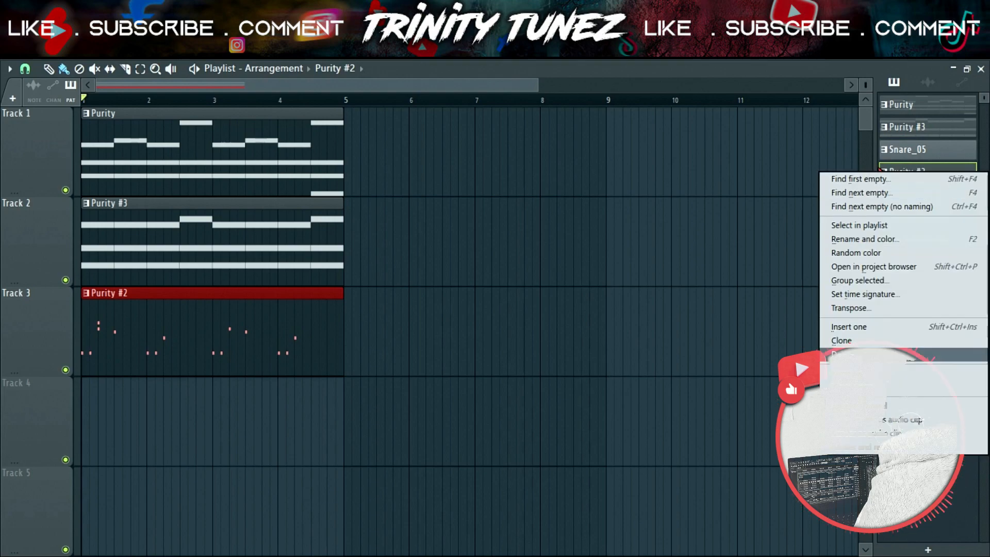
pyautogui.click(846, 354)
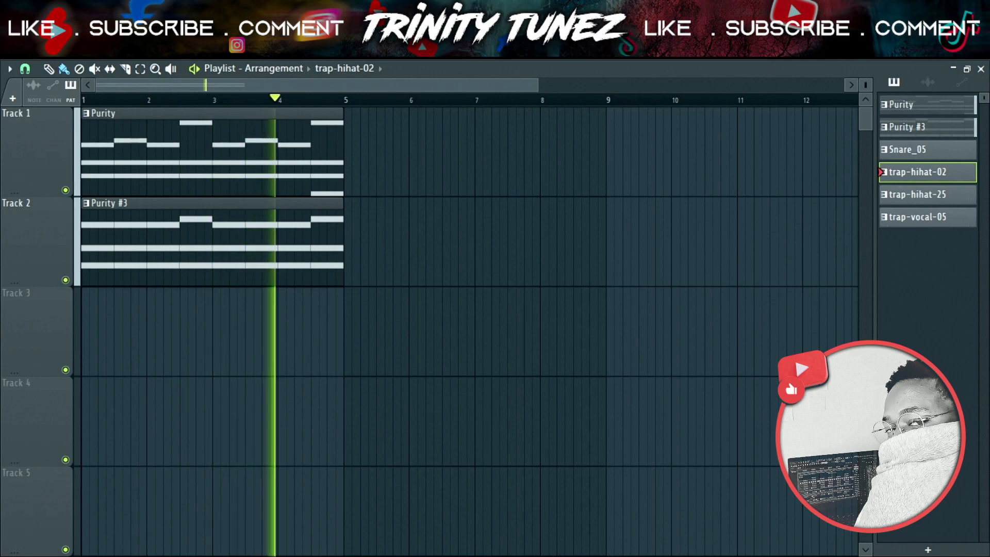
# Lower the volume of the Purity #3 mixer track to -7.6 dB.
pyautogui.press('F9')
pyautogui.press('F6')
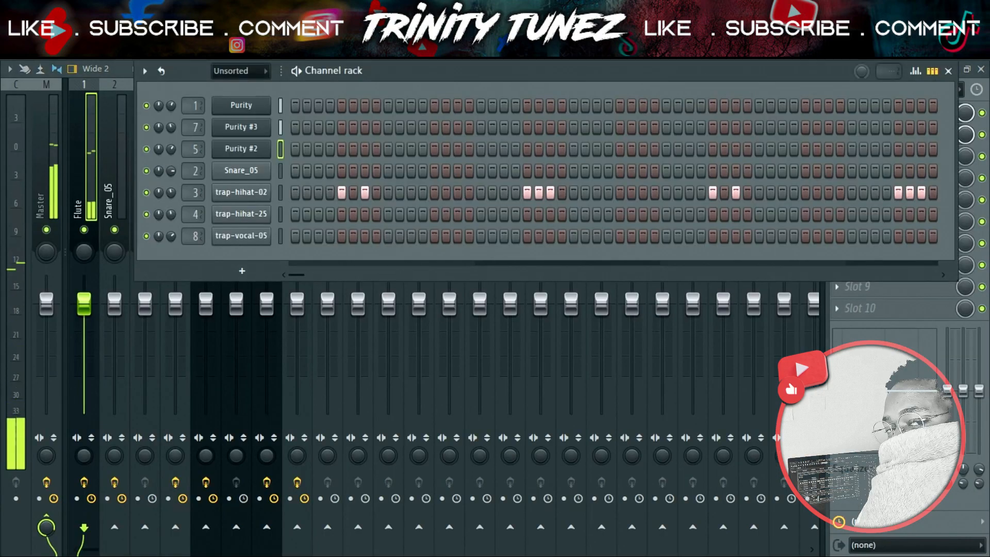
pyautogui.press('F6')
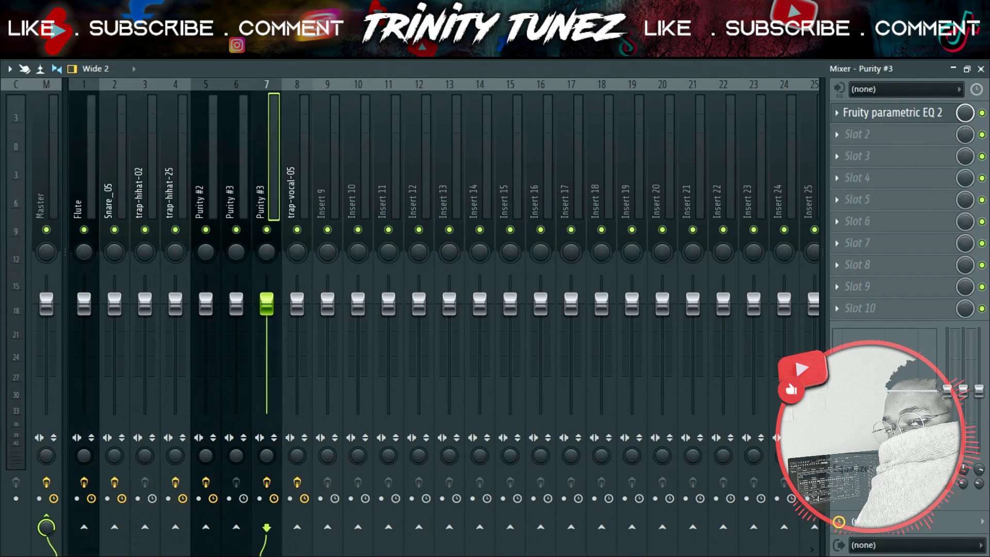
pyautogui.press('Right')
pyautogui.press('Right')
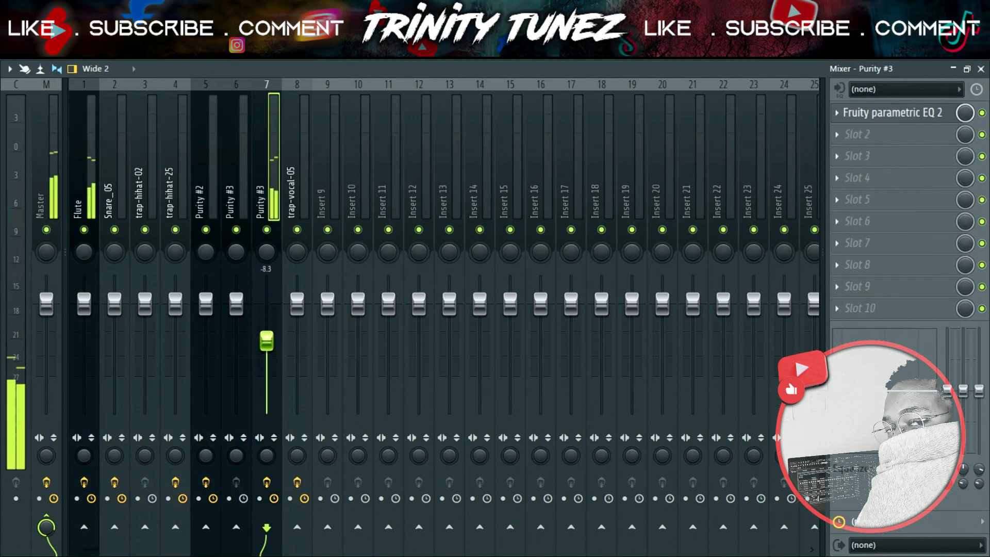
# Lower band 2 of the Fruity parametric EQ 2 on the Purity #3 mixer track to reduce its low end.
pyautogui.click(893, 113)
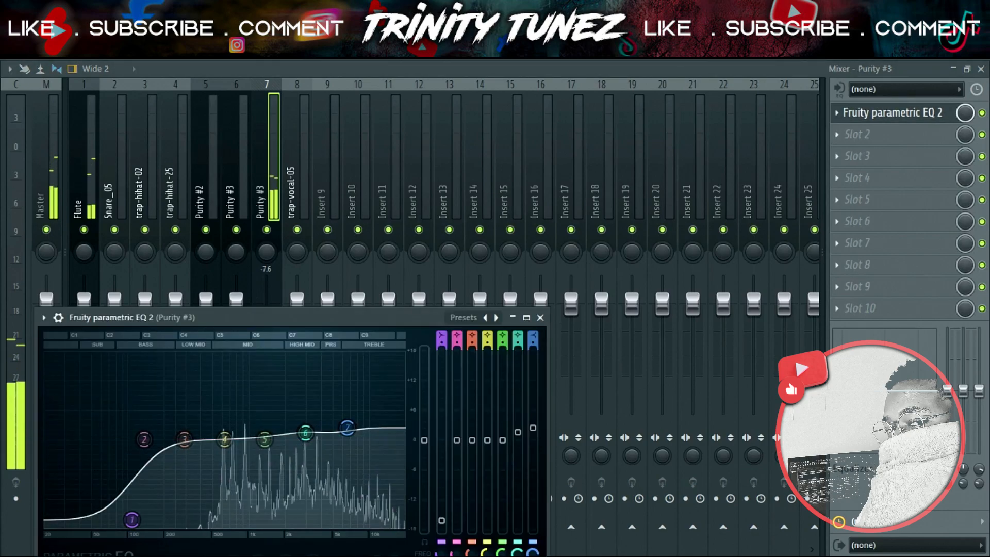
pyautogui.moveTo(145, 443); pyautogui.dragTo(154, 503)
pyautogui.press('Escape')
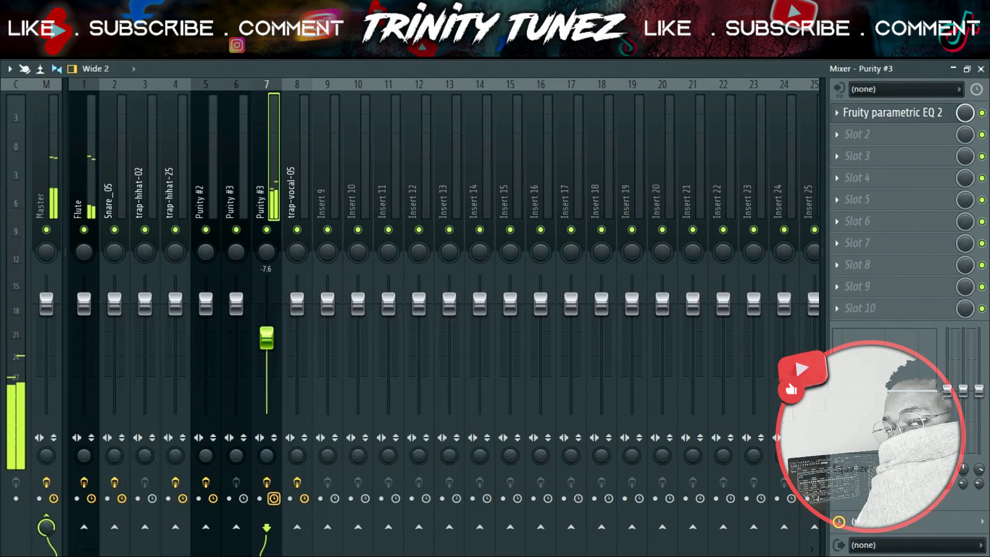
# Browse the Snare folder of the A F R I K A kit and audition the OMPATLANG and THATA samples.
pyautogui.press('F6')
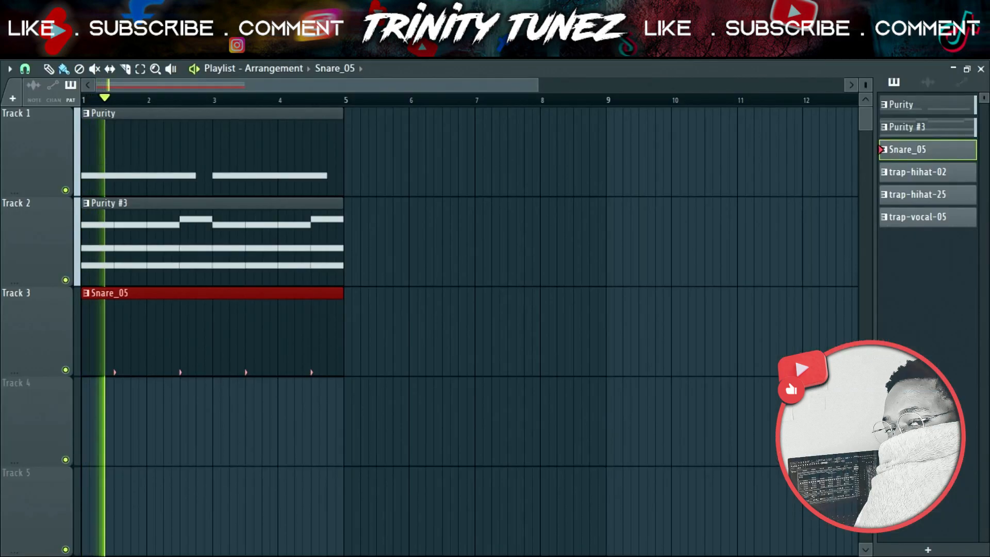
pyautogui.press('F6')
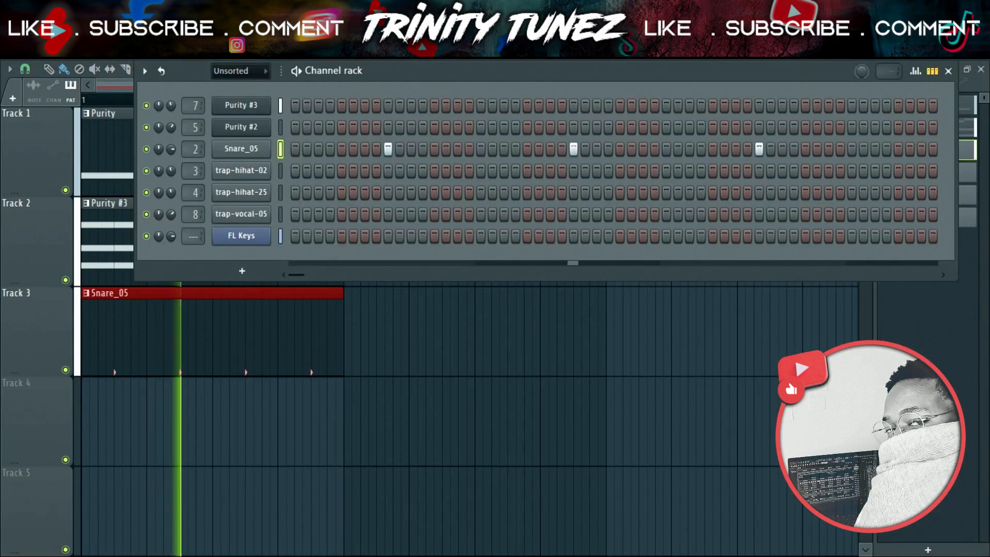
pyautogui.hotkey('alt', 'F8')
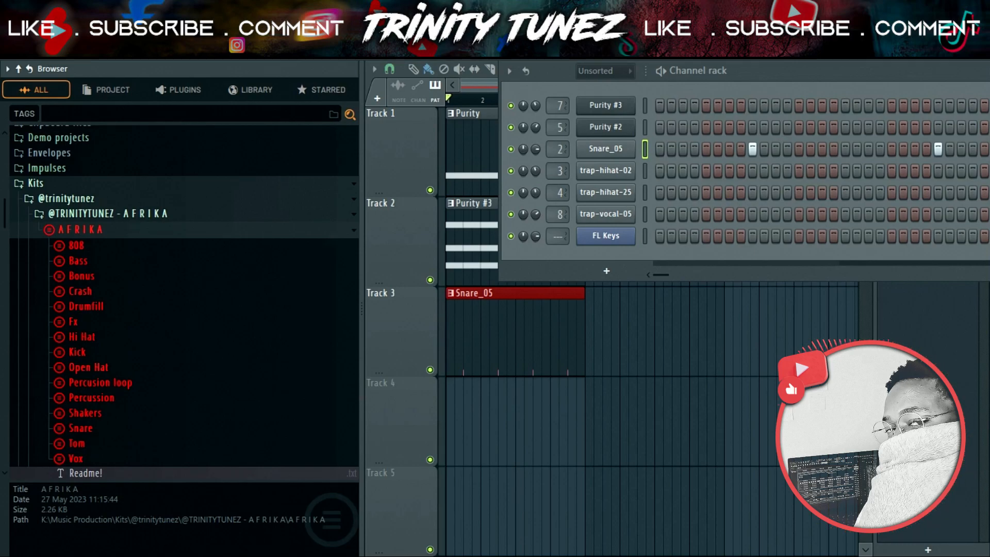
pyautogui.click(81, 428)
pyautogui.scroll(-2, 196, 348)
pyautogui.click(196, 329)
pyautogui.click(196, 360)
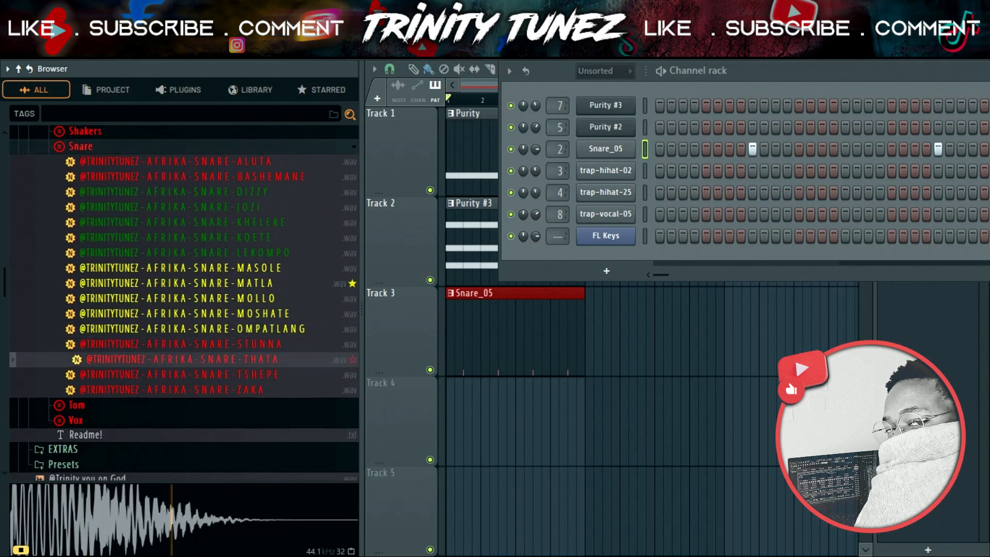
# Load the AFRIKA SNARE OMPATLANG sample into a new channel.
pyautogui.click(196, 329)
pyautogui.rightClick(181, 328)
pyautogui.click(230, 264)
pyautogui.click(446, 115)
# Transfer the Snare_05 steps to the OMPATLANG snare channel and delete the Snare_05 channel.
pyautogui.rightClick(630, 144)
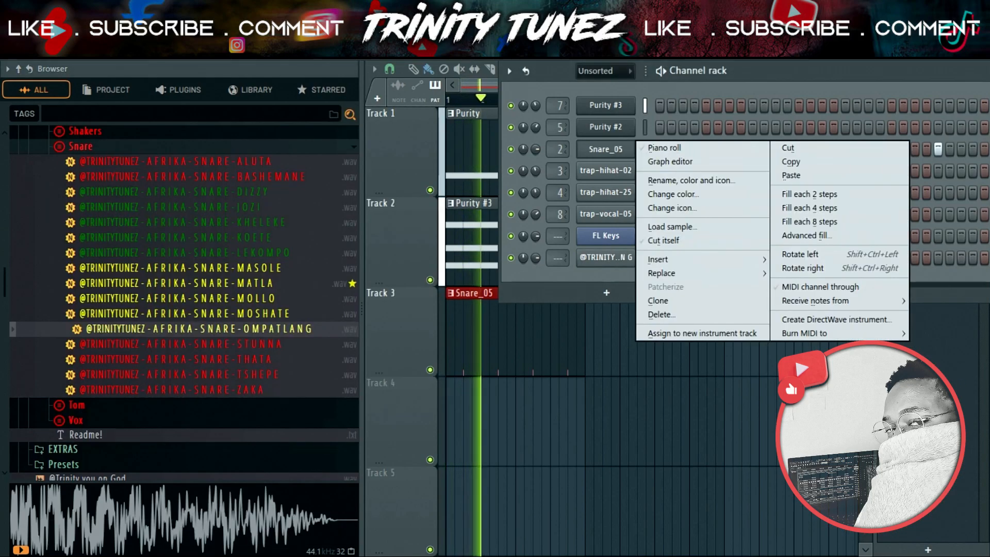
pyautogui.click(778, 148)
pyautogui.rightClick(633, 256)
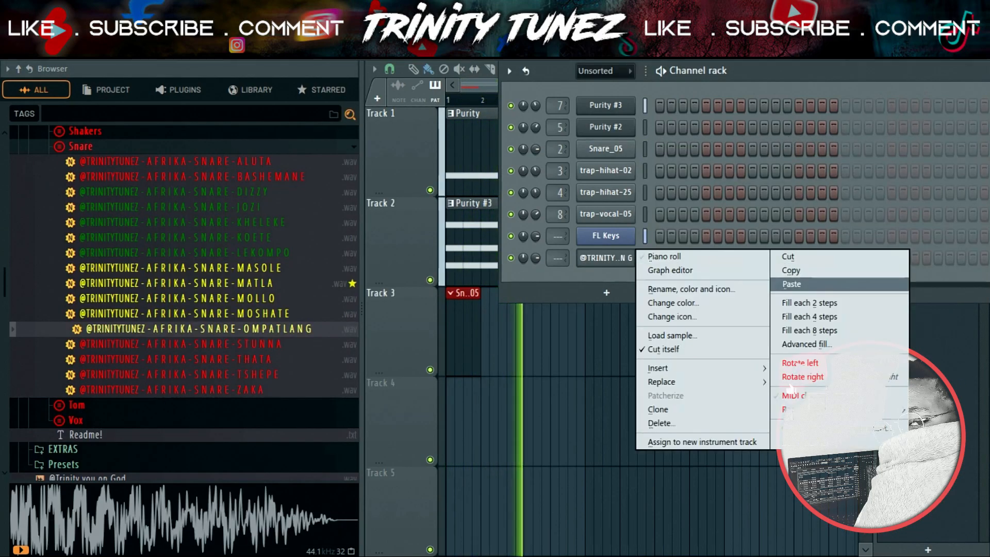
pyautogui.click(789, 283)
pyautogui.rightClick(619, 149)
pyautogui.click(665, 314)
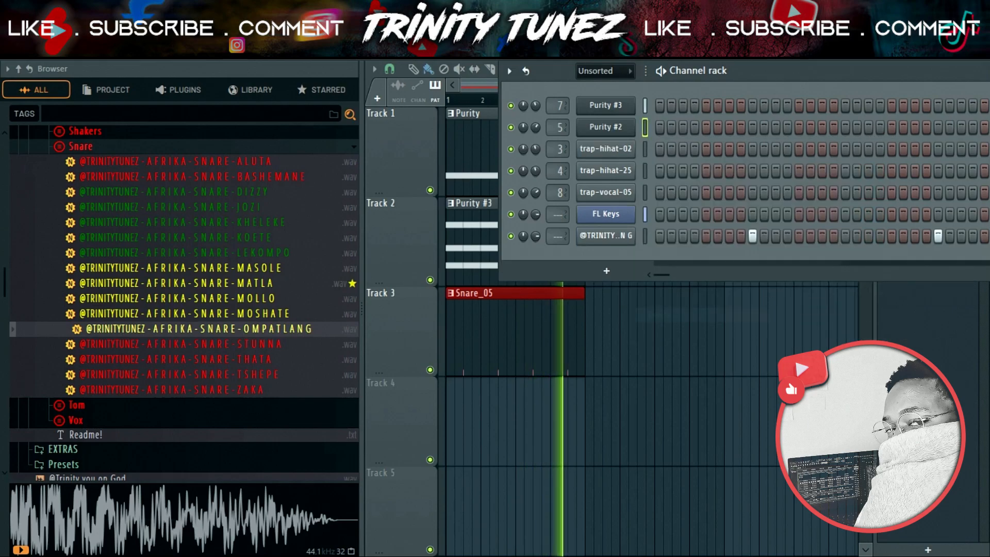
# Collapse the Snare folder of the A F R I K A kit.
pyautogui.scroll(3, 184, 303)
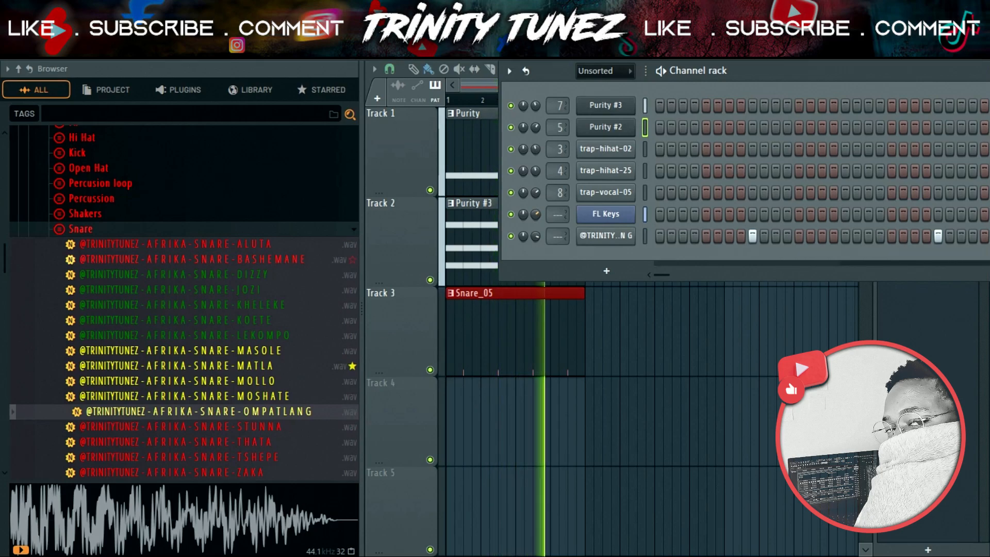
pyautogui.click(81, 229)
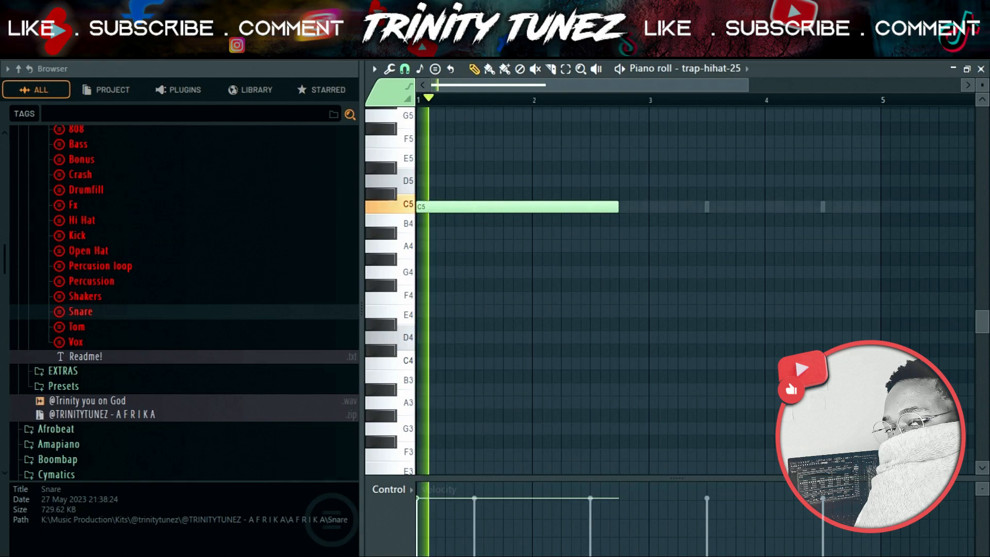
# Undo the hi-hat note lengthening and leave two spaced C5 hits at the start of bar 1, the second with lower velocity.
pyautogui.hotkey('ctrl', 'z')
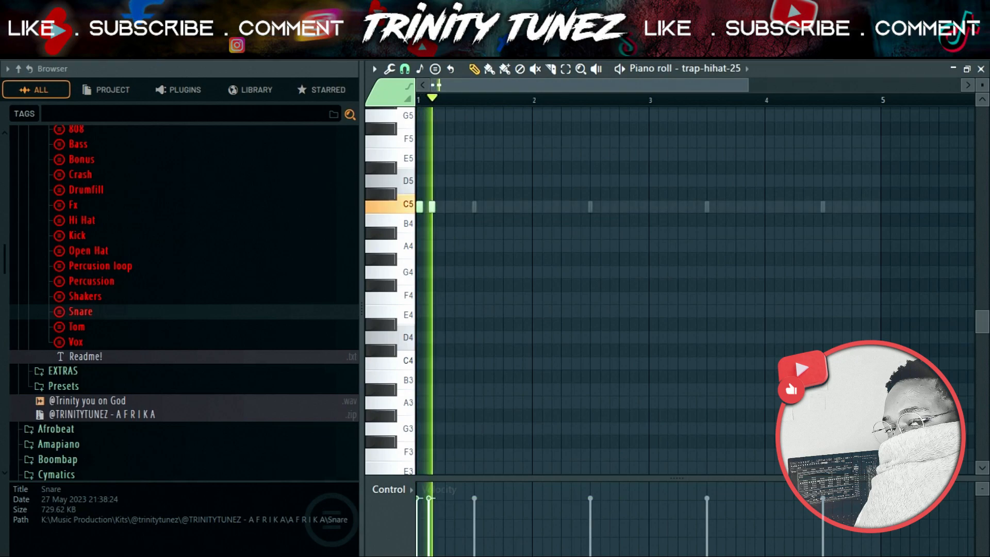
pyautogui.moveTo(432, 206); pyautogui.dragTo(442, 207)
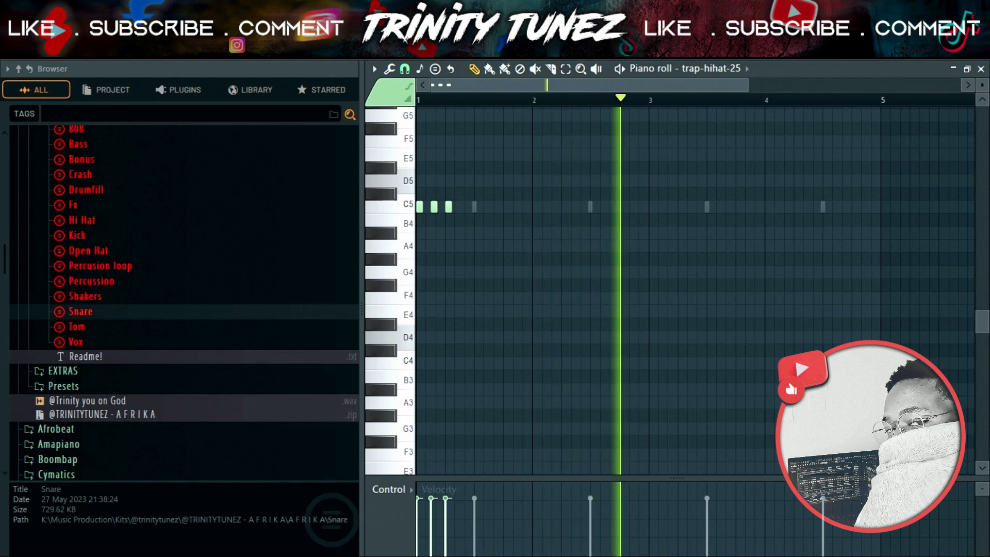
pyautogui.press('space')
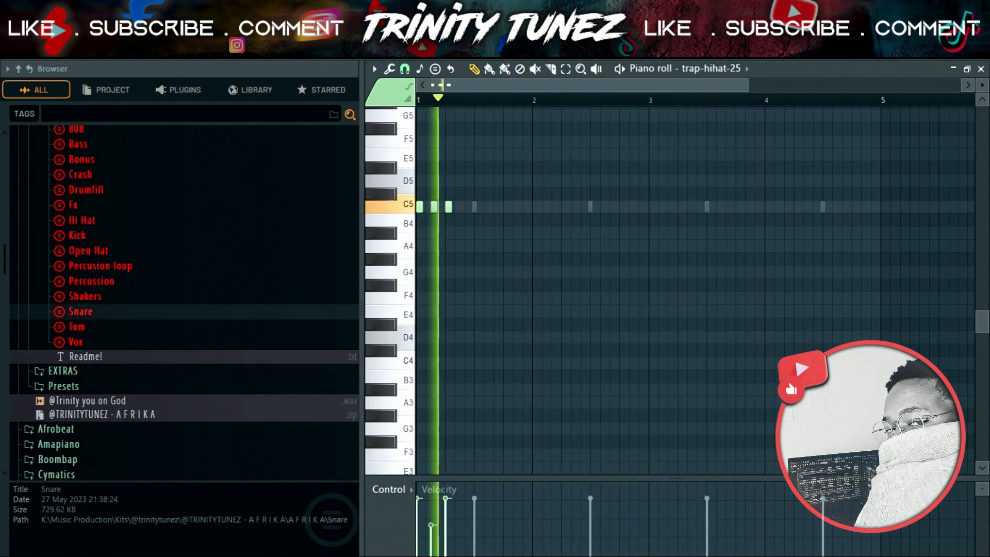
pyautogui.rightClick(449, 207)
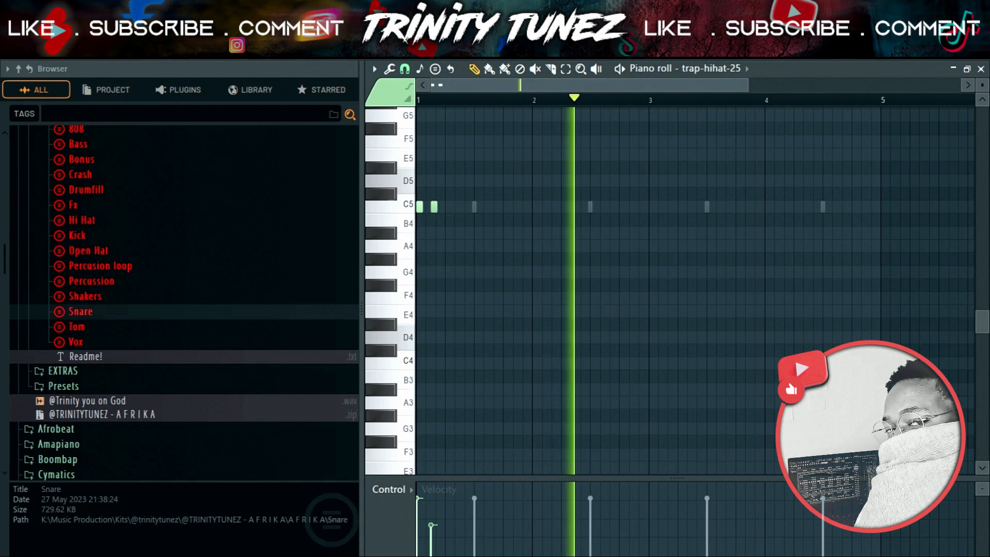
# Duplicate the two-hit hi-hat pattern until it fills bars 1 to 4, then close the piano roll.
pyautogui.hotkey('ctrl', 'a')
pyautogui.hotkey('ctrl', 'b')
pyautogui.hotkey('ctrl', 'b')
pyautogui.hotkey('ctrl', 'b')
pyautogui.hotkey('ctrl', 'b')
pyautogui.hotkey('ctrl', 'b')
pyautogui.hotkey('ctrl', 'b')
pyautogui.hotkey('ctrl', 'b')
pyautogui.hotkey('ctrl', 'b')
pyautogui.hotkey('ctrl', 'b')
pyautogui.hotkey('ctrl', 'b')
pyautogui.hotkey('ctrl', 'b')
pyautogui.hotkey('ctrl', 'b')
pyautogui.hotkey('ctrl', 'b')
pyautogui.hotkey('ctrl', 'b')
pyautogui.hotkey('ctrl', 'b')
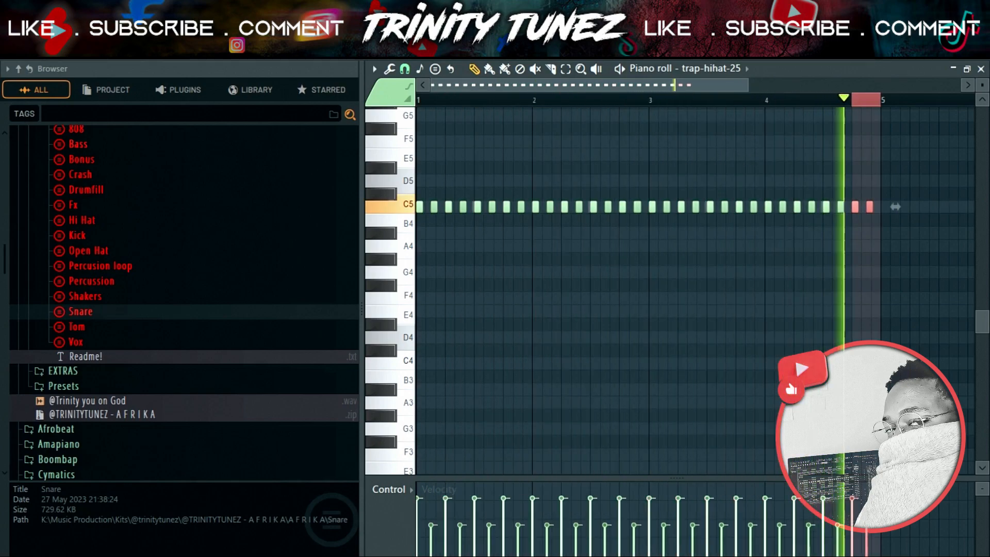
pyautogui.hotkey('ctrl', 'd')
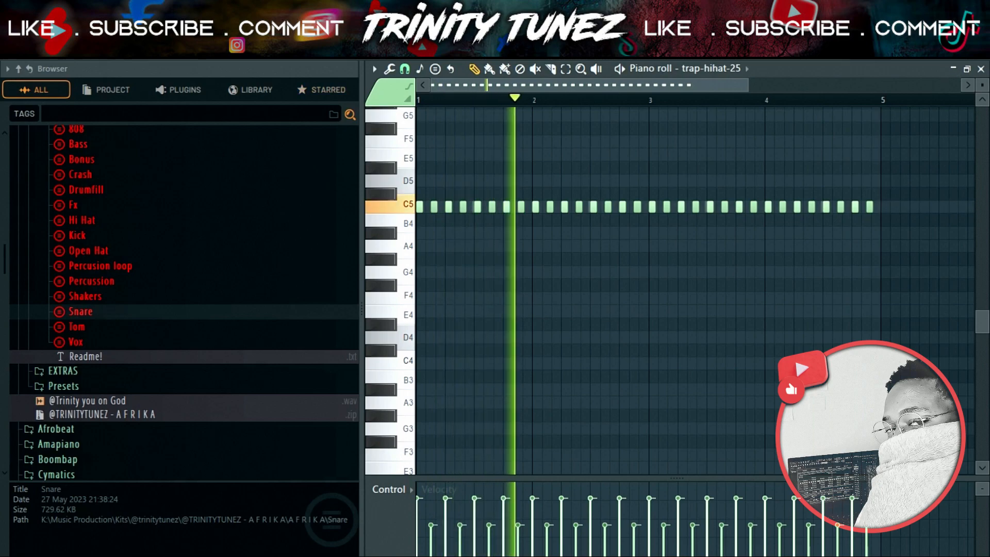
pyautogui.click(981, 69)
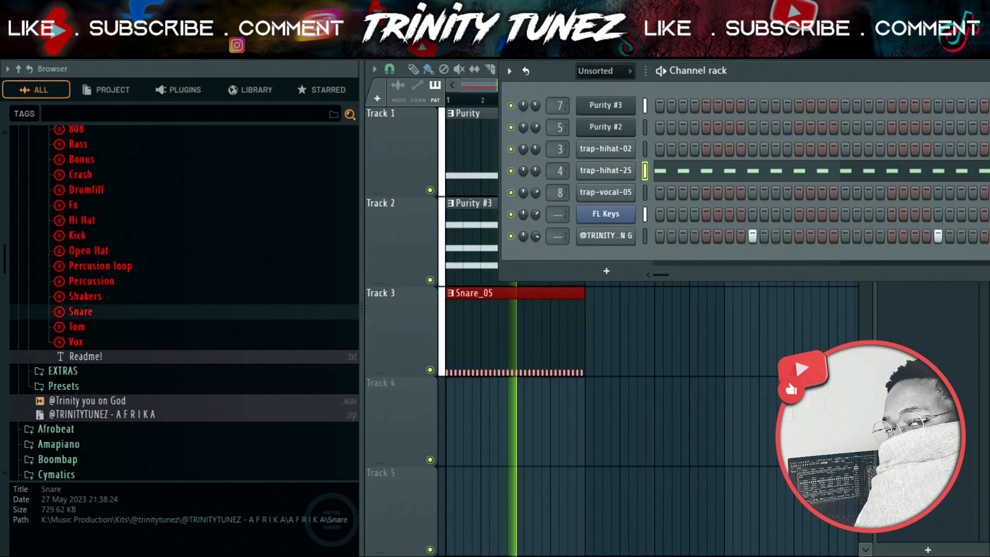
# Audition samples in the A F R I K A kit's Hi Hat folder and replace the trap-hihat-25 sample with HI HAT DRILL.
pyautogui.scroll(4, 184, 299)
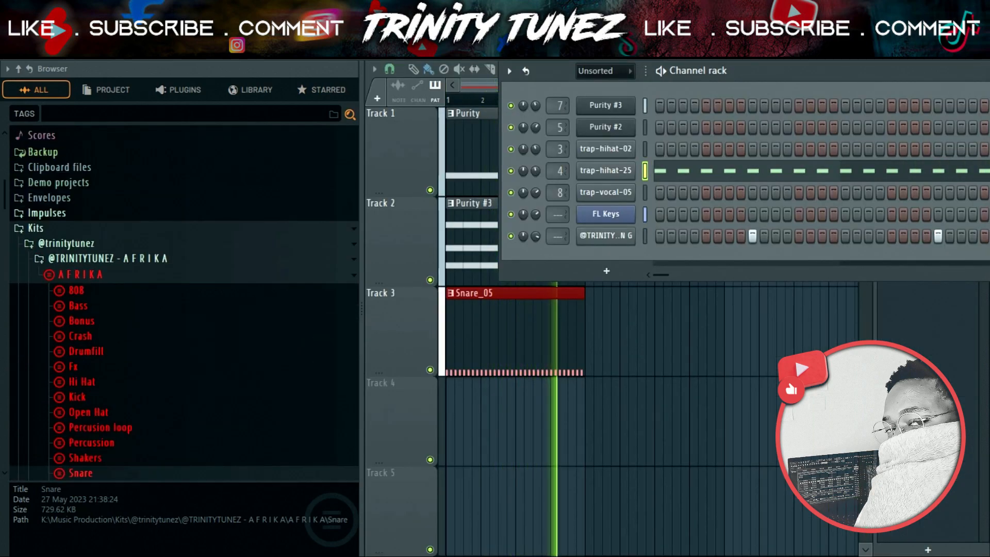
pyautogui.click(82, 386)
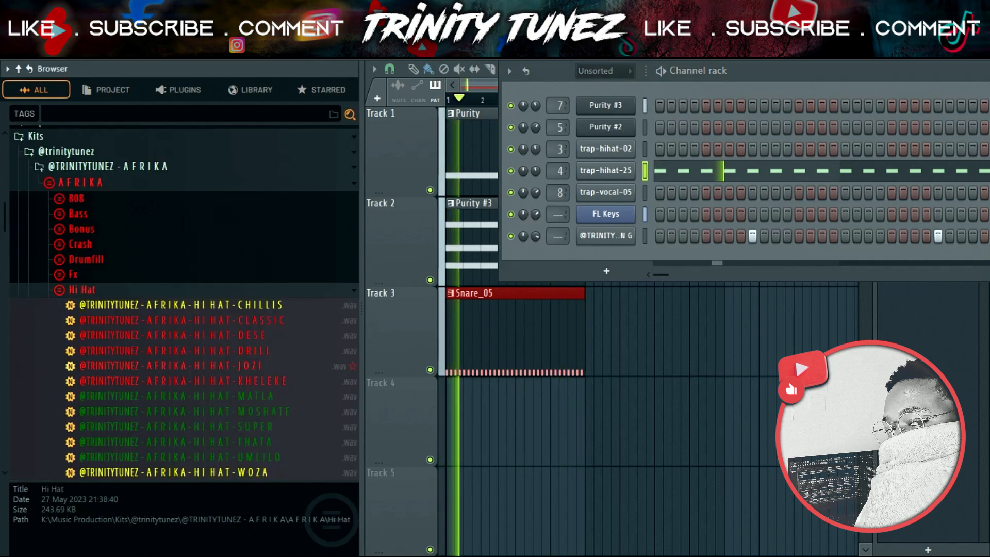
pyautogui.scroll(-2, 178, 366)
pyautogui.click(178, 268)
pyautogui.click(178, 252)
pyautogui.click(178, 268)
pyautogui.rightClick(250, 268)
pyautogui.click(320, 250)
pyautogui.click(310, 253)
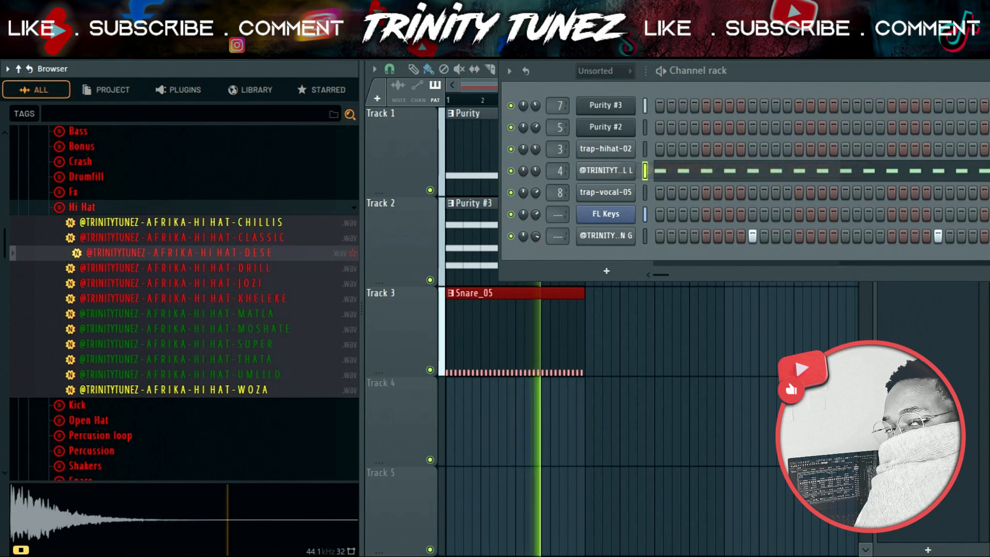
# Try the AFRIKA hi-hat samples CHILLIS, DESE, CLASSIC and KHELEKE in the selected hi-hat channel.
pyautogui.click(265, 221)
pyautogui.rightClick(266, 221)
pyautogui.click(289, 225)
pyautogui.click(258, 252)
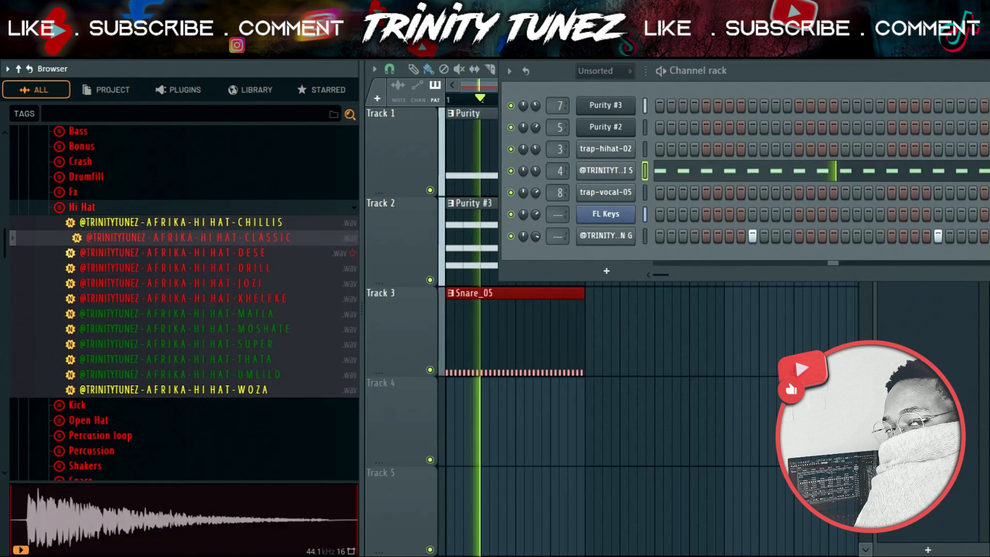
pyautogui.rightClick(262, 252)
pyautogui.click(289, 251)
pyautogui.click(265, 237)
pyautogui.rightClick(266, 237)
pyautogui.click(288, 243)
pyautogui.click(266, 298)
pyautogui.rightClick(266, 298)
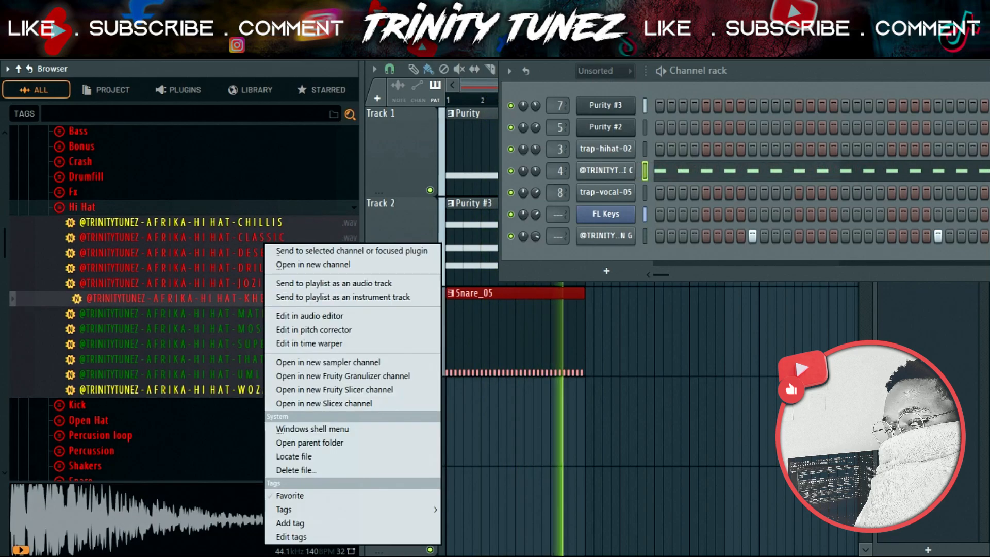
pyautogui.click(289, 250)
# Load the AFRIKA HI HAT DRILL sample into the hi-hat channel and reset the channel volumes.
pyautogui.click(265, 267)
pyautogui.rightClick(266, 268)
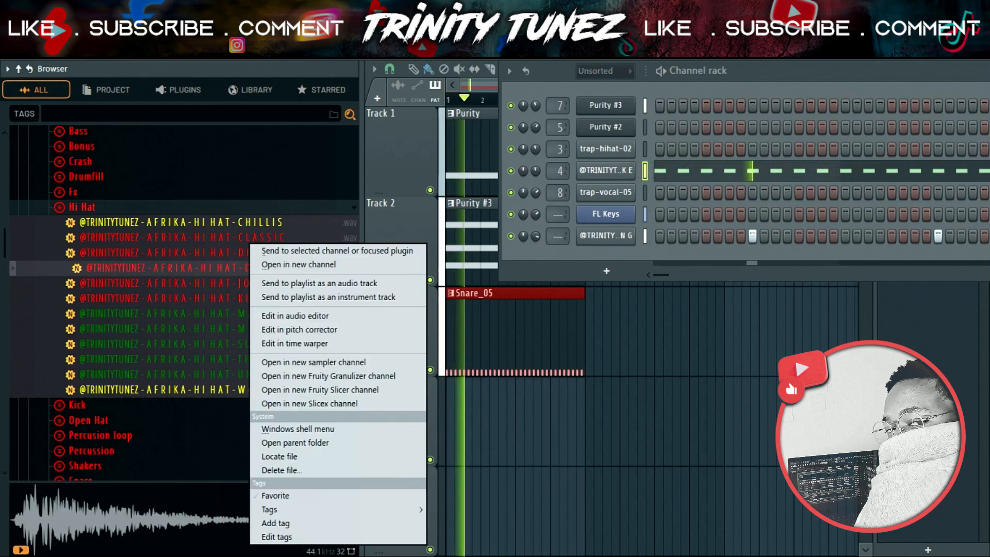
pyautogui.click(289, 250)
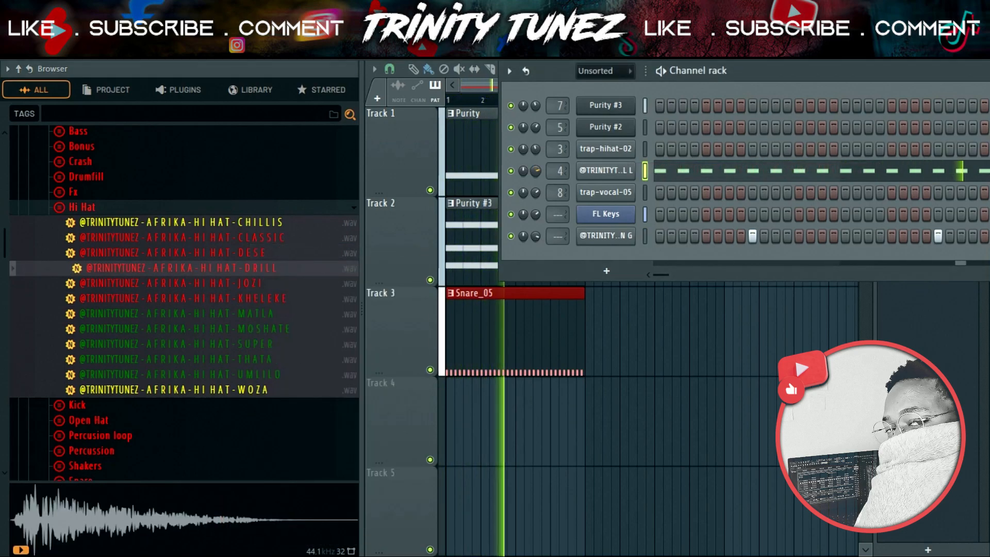
pyautogui.rightClick(536, 171)
pyautogui.click(555, 184)
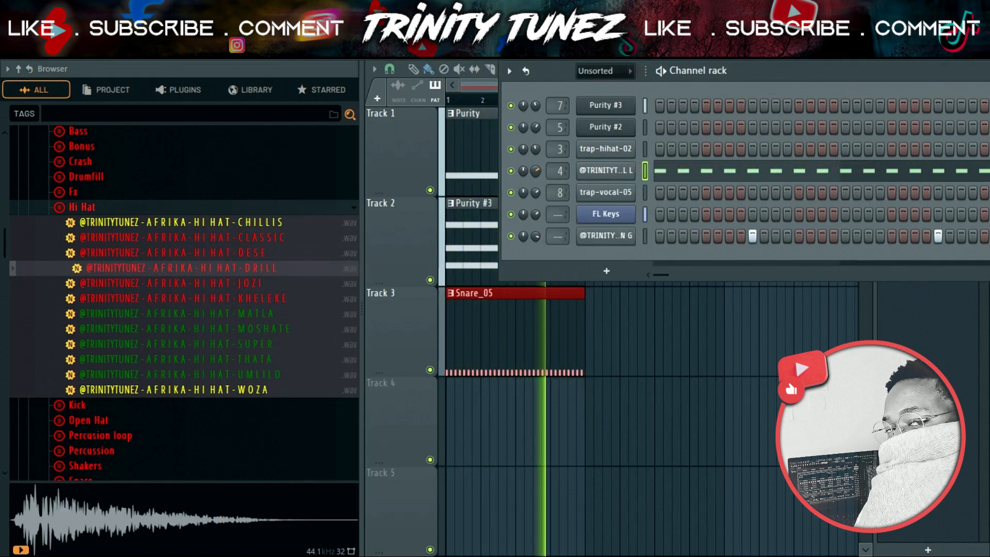
pyautogui.rightClick(535, 214)
pyautogui.click(555, 225)
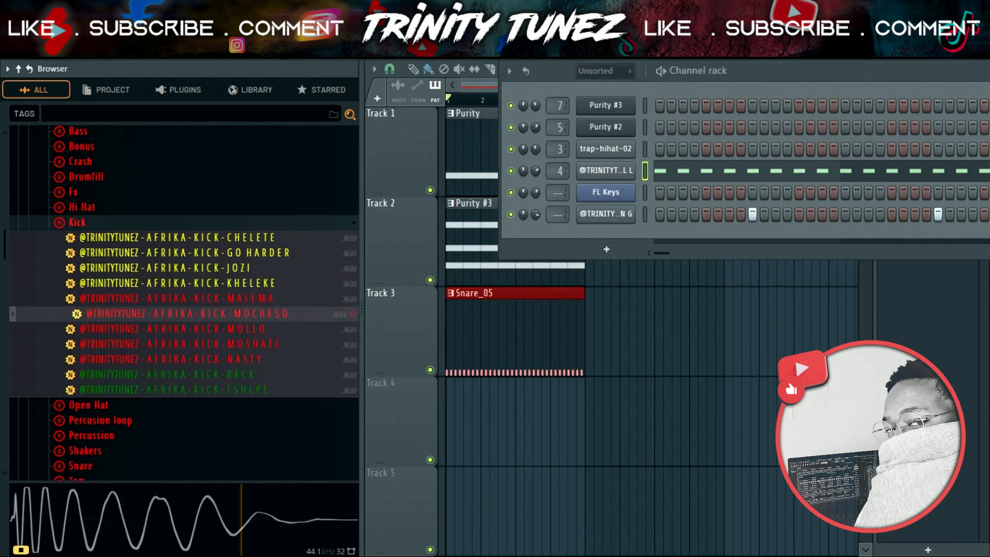
# Load the AFRIKA KICK KHELEKE sample into a new channel and add a kick on step 15.
pyautogui.click(186, 313)
pyautogui.doubleClick(186, 283)
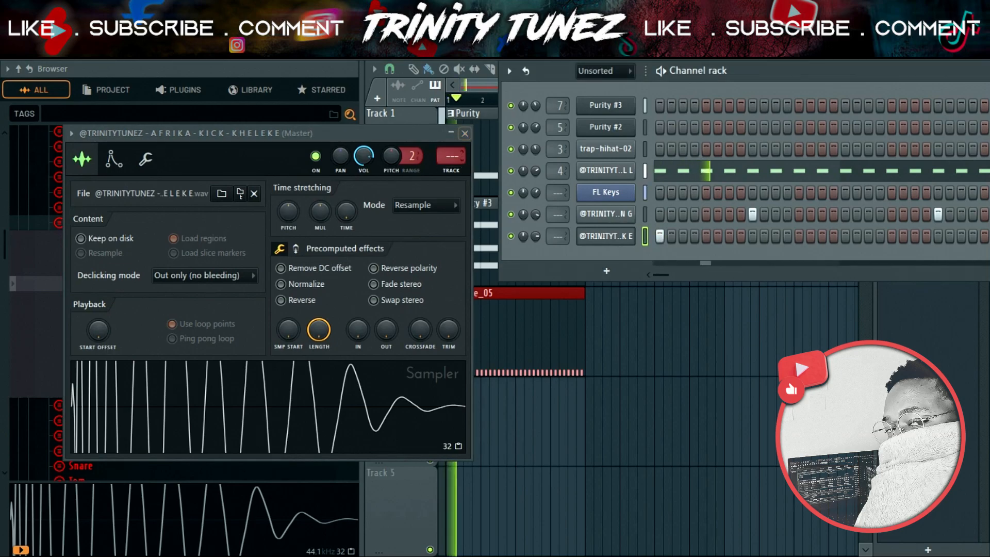
pyautogui.click(465, 133)
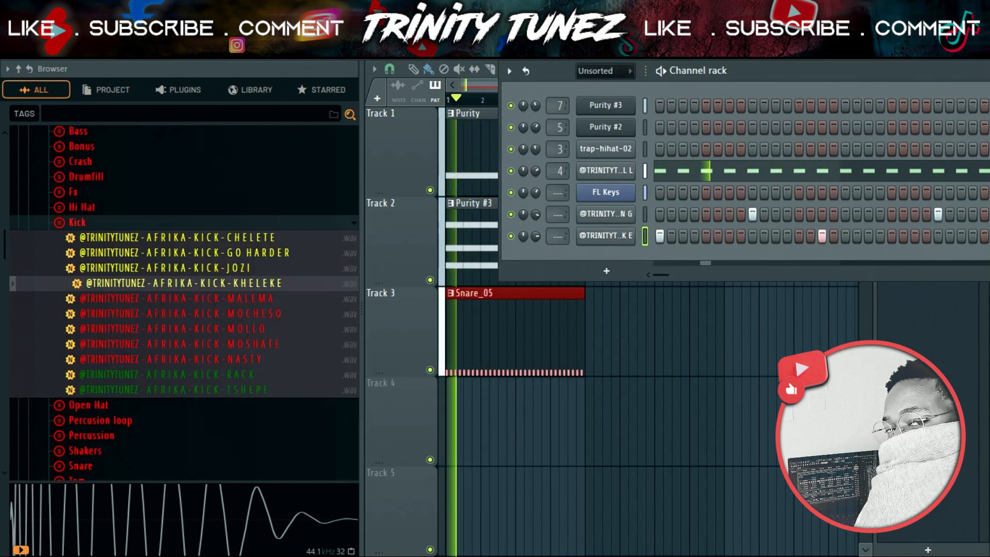
pyautogui.click(822, 236)
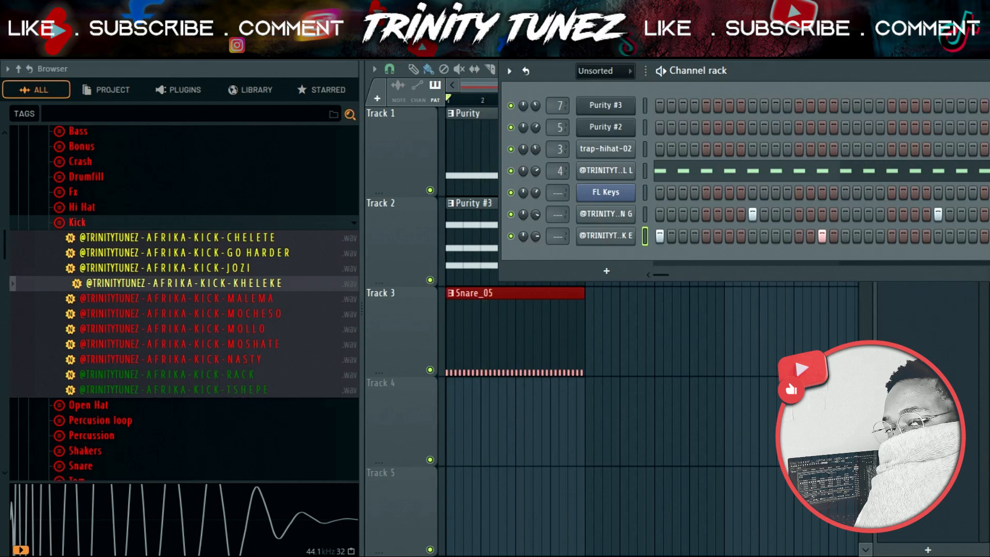
# Open the KHELEKE kick in the piano roll, adjust the snap and add C5 kick notes across bars 3 and 4.
pyautogui.rightClick(606, 235)
pyautogui.click(664, 232)
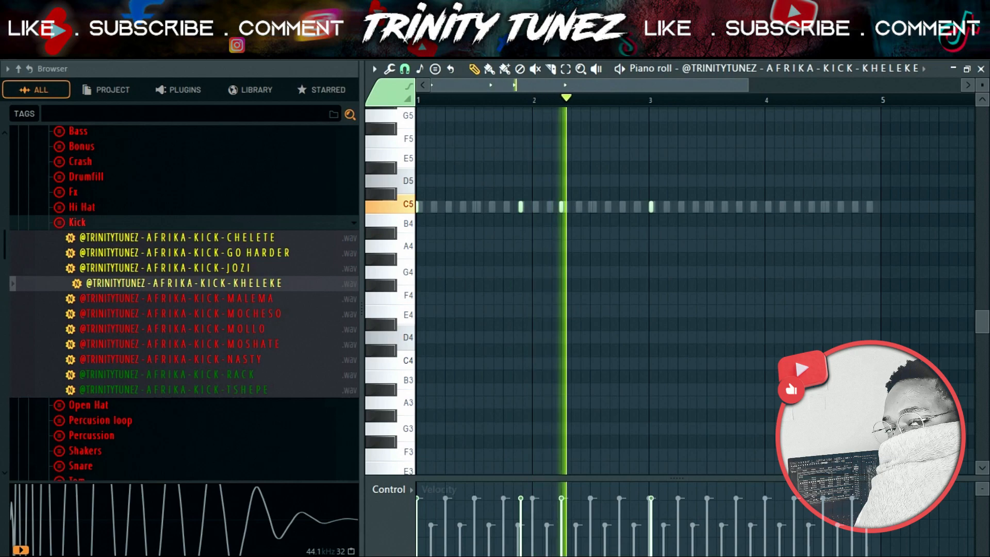
pyautogui.click(405, 70)
pyautogui.click(416, 104)
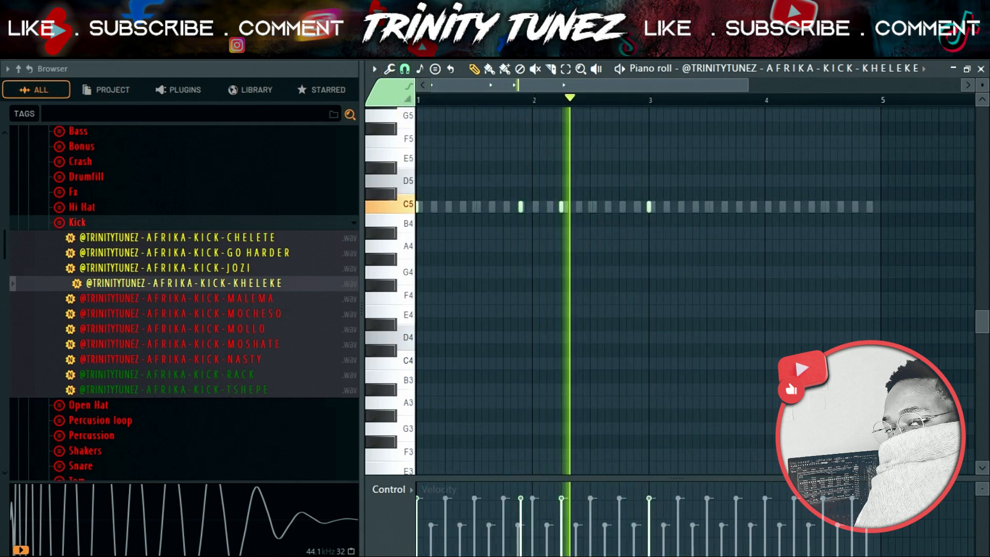
pyautogui.click(664, 207)
pyautogui.click(736, 206)
pyautogui.click(751, 207)
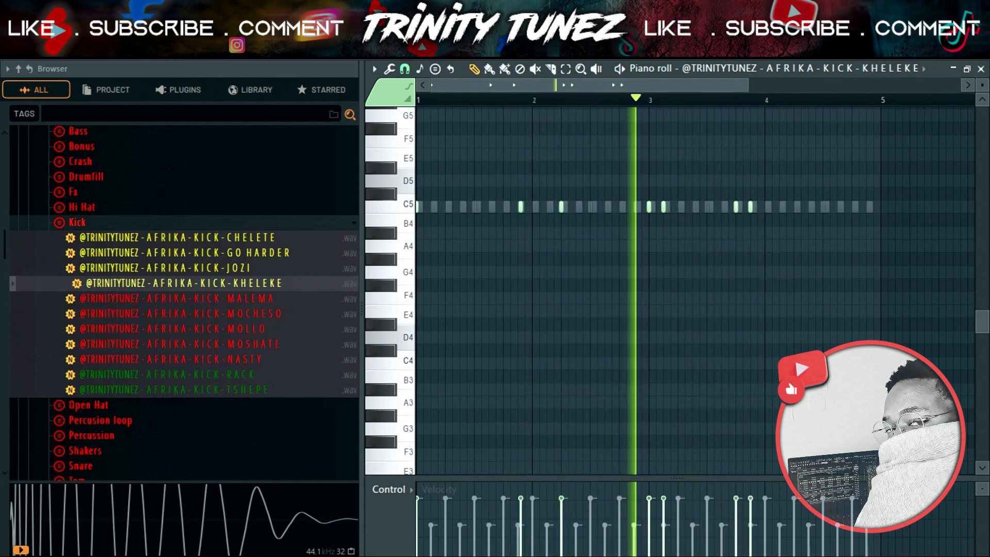
pyautogui.click(716, 206)
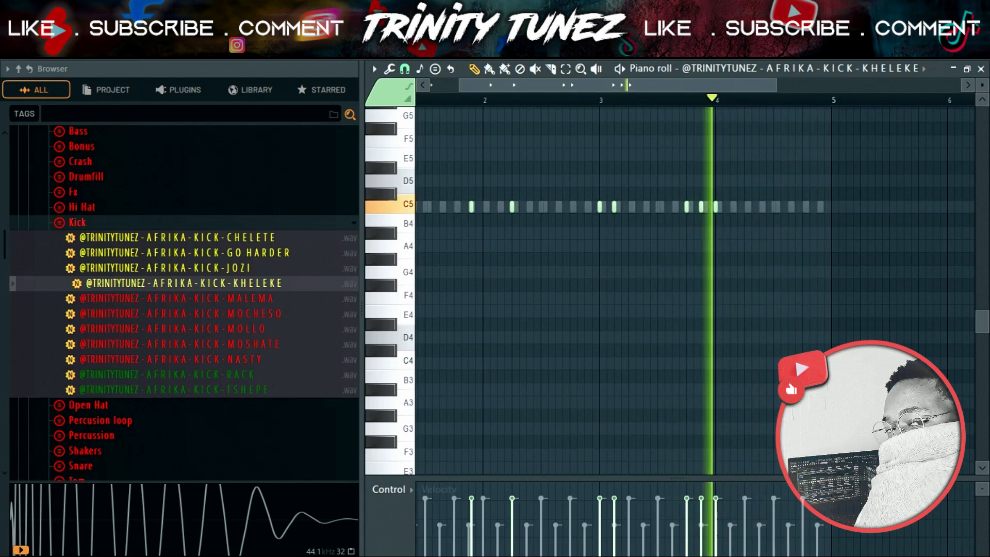
pyautogui.click(730, 207)
# Apply quick legato to the kick notes and chop the note at the start of bar 4 into short hits.
pyautogui.hotkey('ctrl', 'l')
pyautogui.keyDown('ctrl'); pyautogui.click(723, 207); pyautogui.keyUp('ctrl')
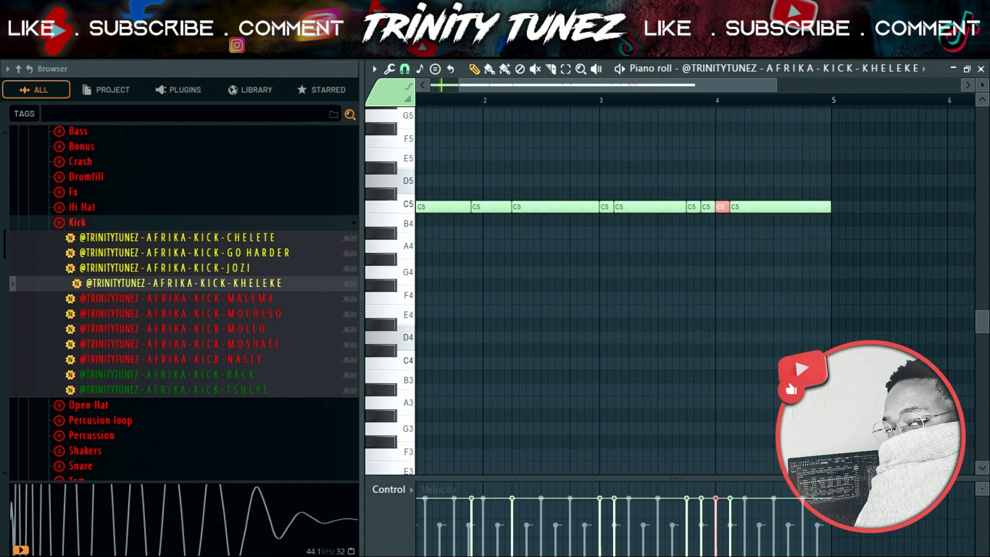
pyautogui.press('Return')
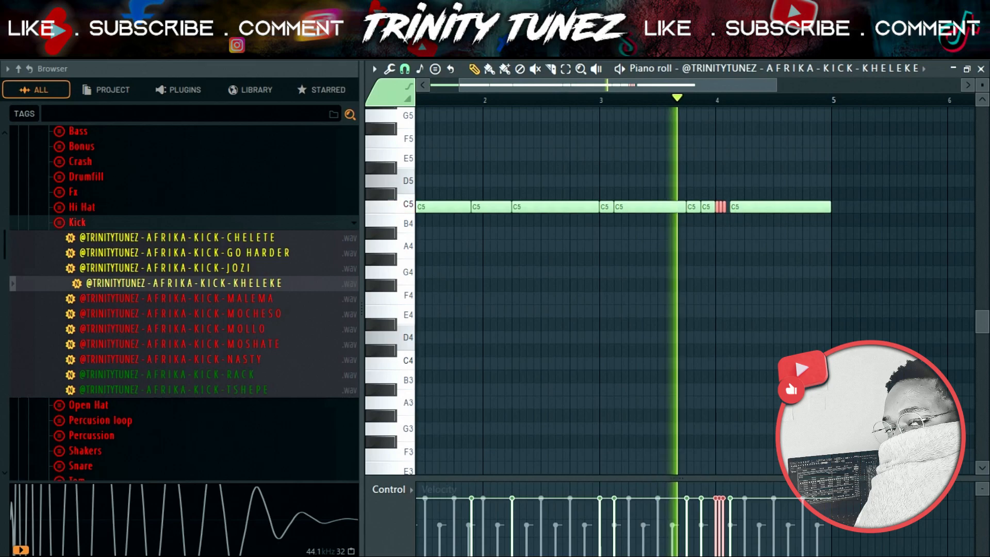
# Add two more C5 kick notes in bar 4 following the chopped hits.
pyautogui.press('space')
pyautogui.press('space')
pyautogui.moveTo(747, 167); pyautogui.dragTo(748, 207)
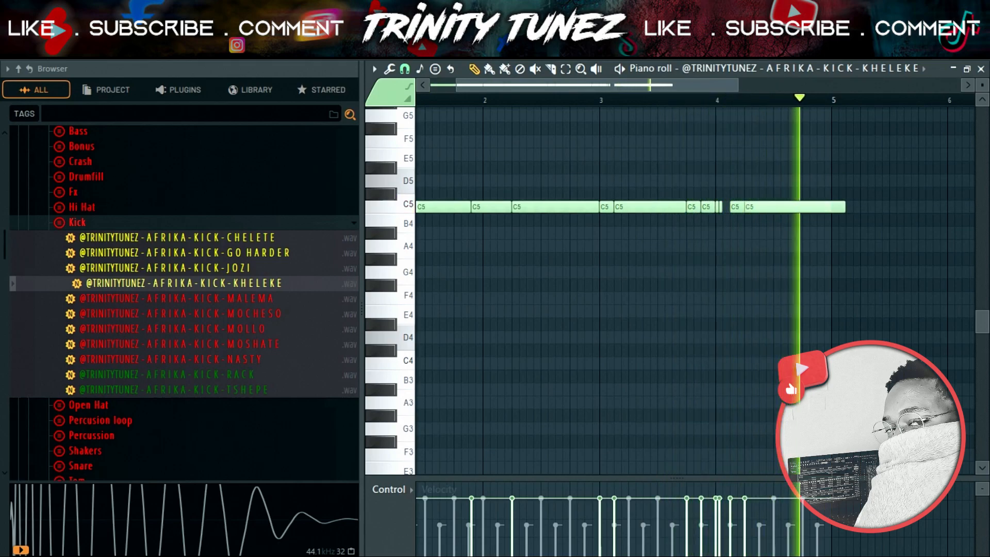
pyautogui.click(791, 207)
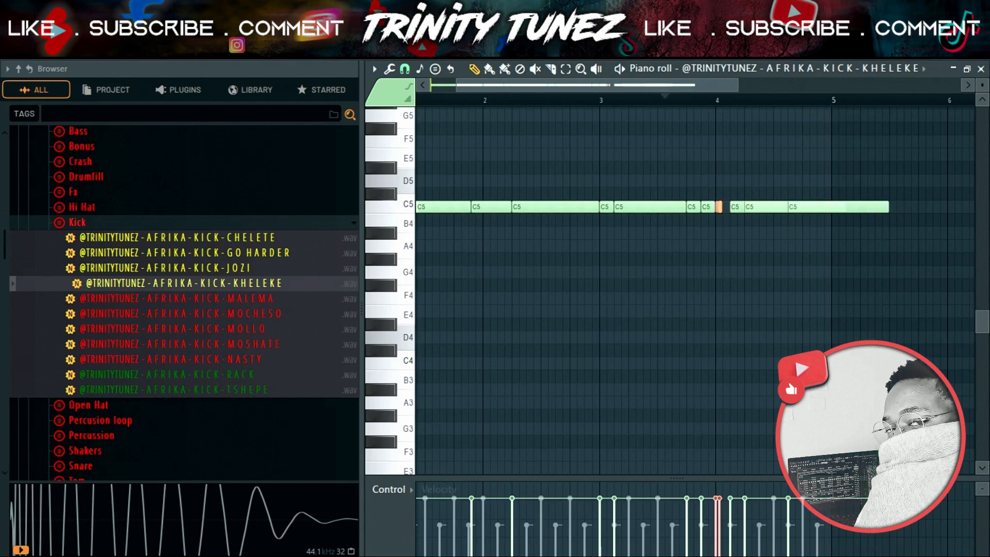
# Transpose the chopped kick hits at bar 4 up one octave to C6 and reapply quick legato to the notes.
pyautogui.hotkey('ctrl', 'Up')
pyautogui.press('space')
pyautogui.hotkey('ctrl', 'd')
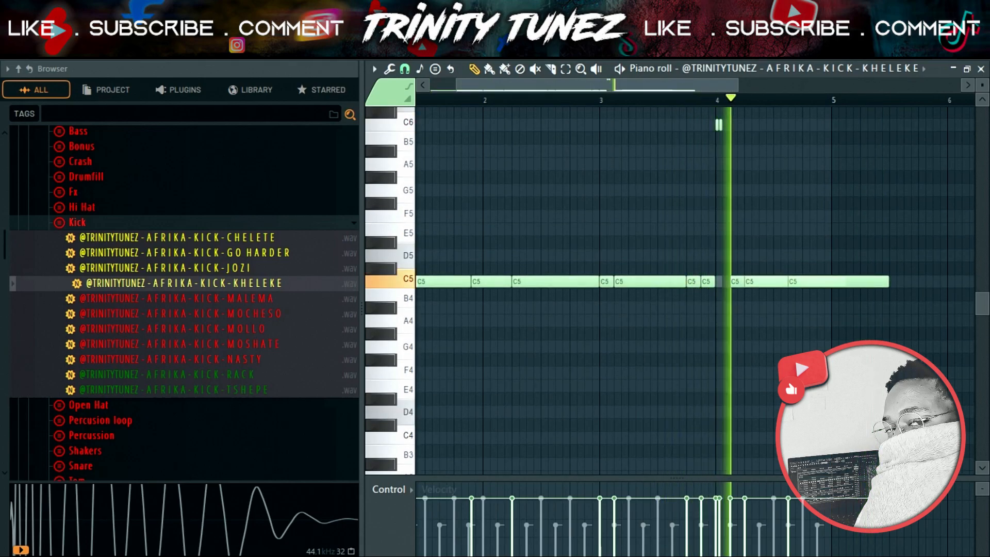
pyautogui.hotkey('ctrl', 'l')
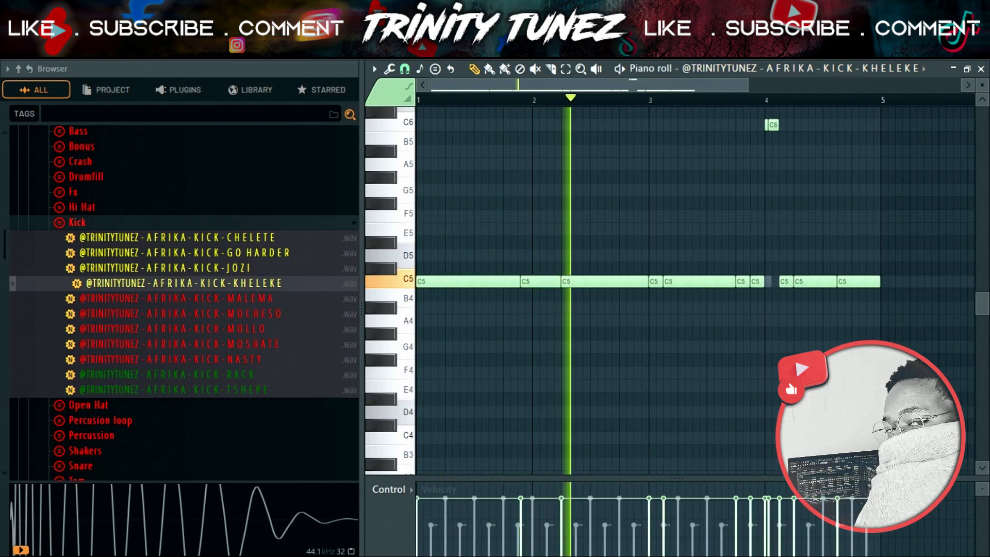
# Close the kick's piano roll and collapse the Kick folder of the A F R I K A kit.
pyautogui.press('F6')
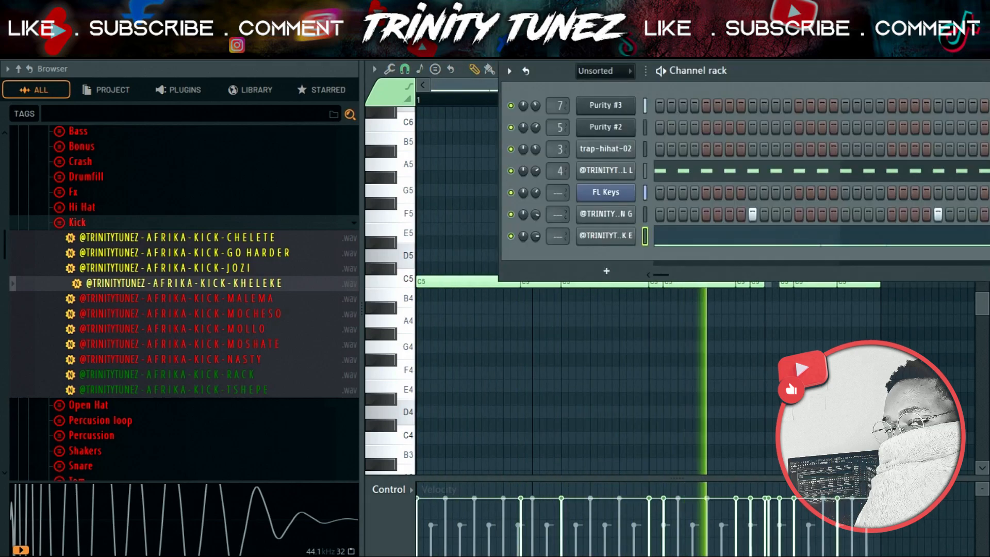
pyautogui.press('F6')
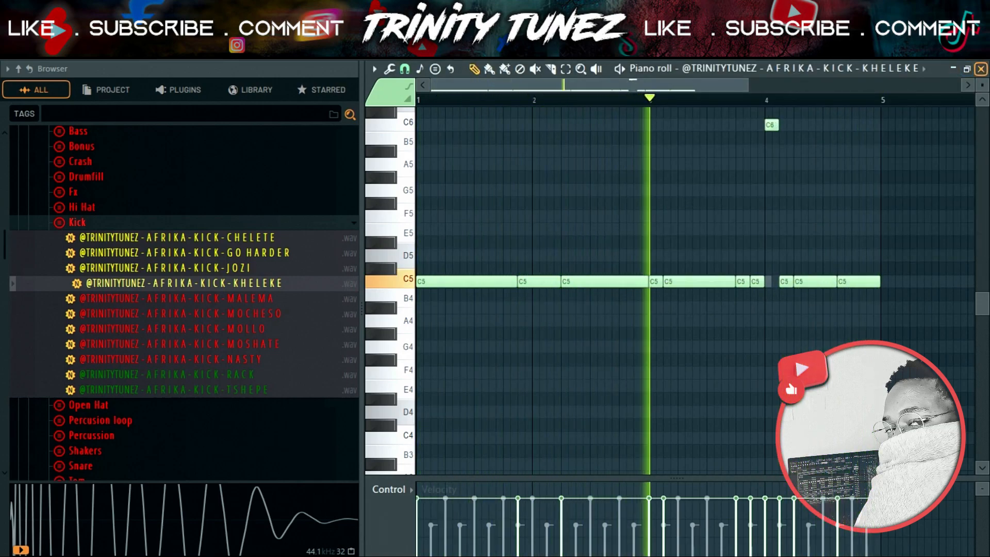
pyautogui.press('F7')
pyautogui.click(77, 222)
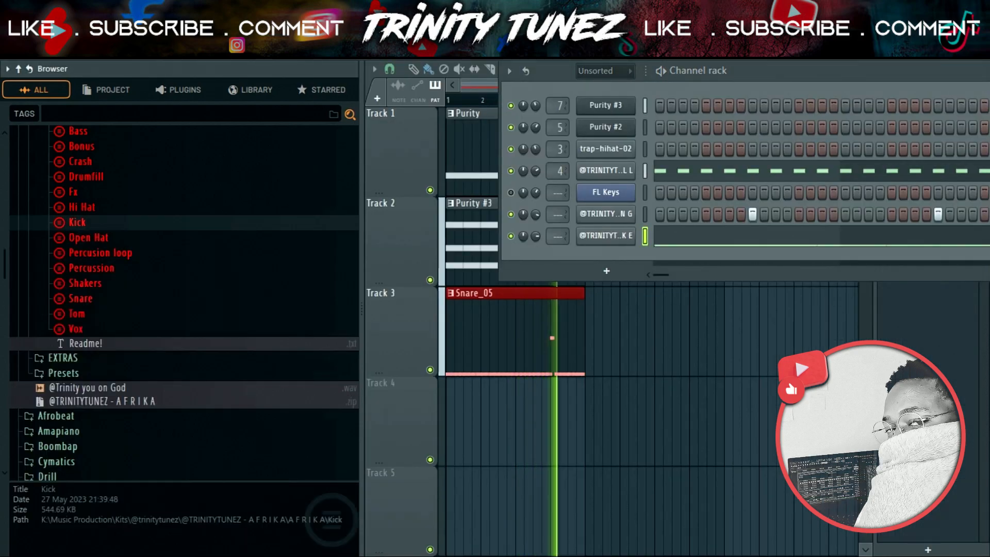
# Open the A F R I K A kit's Snare folder and audition the MOLLO, MATLA, MASOLE, LEKOMPO, KHELEKE and KOETE samples.
pyautogui.scroll(3, 184, 305)
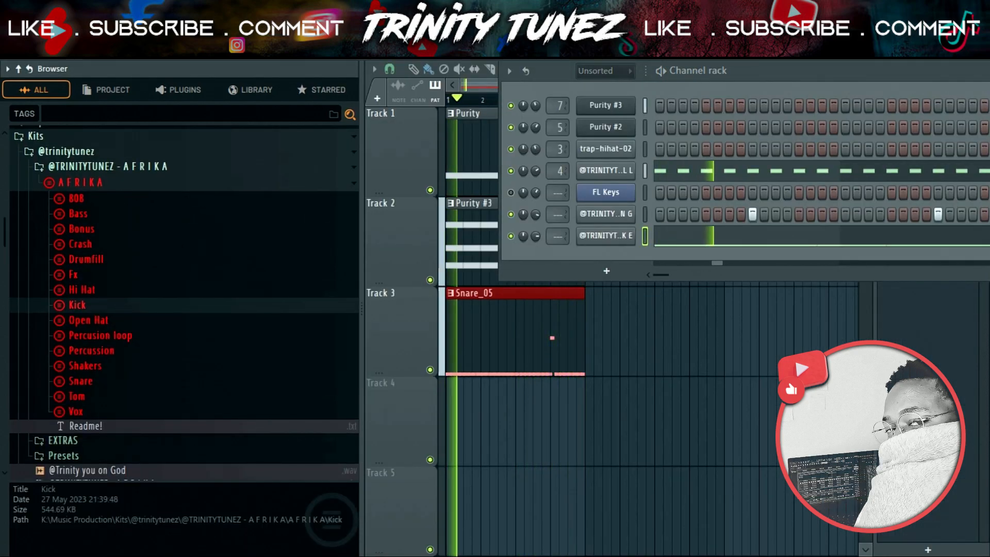
pyautogui.click(80, 381)
pyautogui.click(175, 381)
pyautogui.click(176, 366)
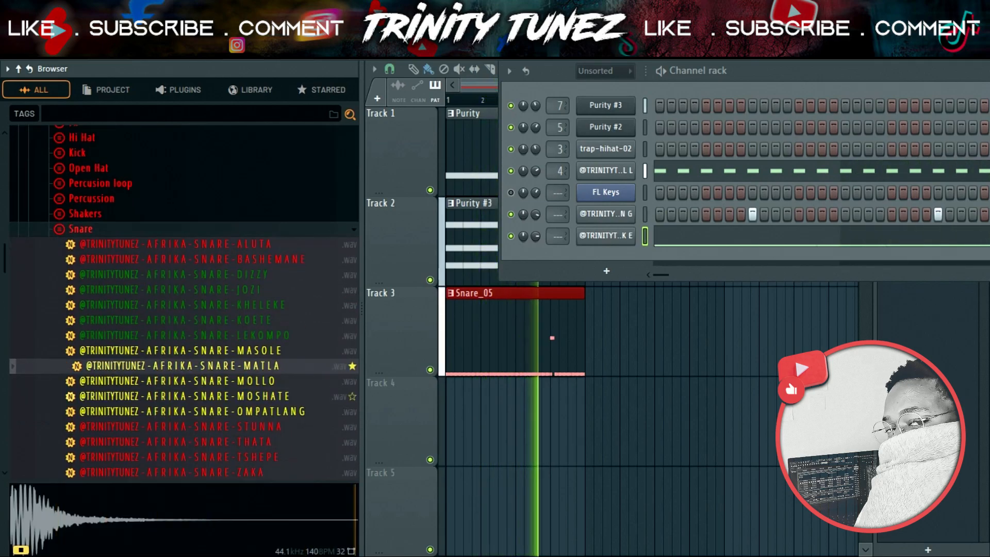
pyautogui.click(181, 351)
pyautogui.click(180, 335)
pyautogui.click(181, 305)
pyautogui.click(180, 320)
# Load the AFRIKA LEKOMPO snare sample into a new channel.
pyautogui.click(180, 336)
pyautogui.rightClick(255, 336)
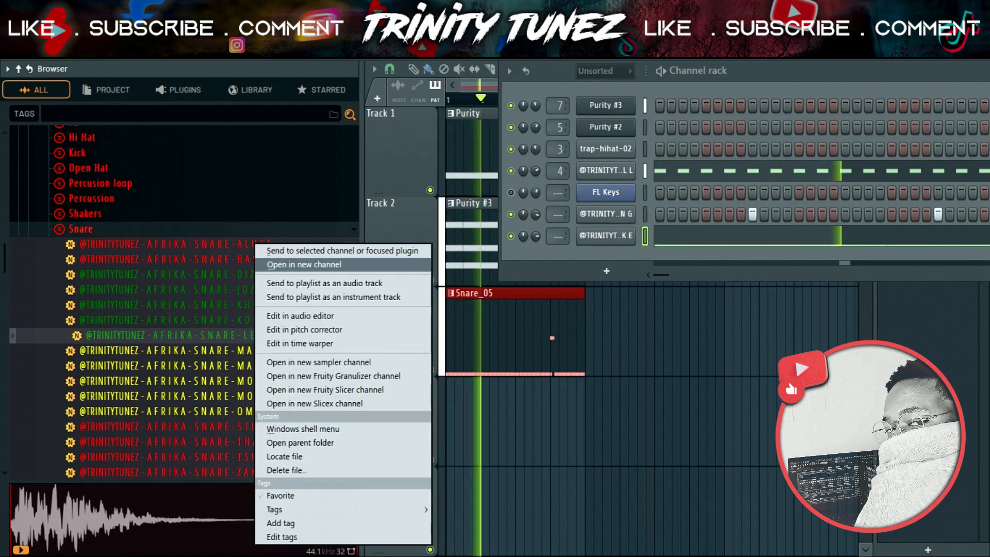
pyautogui.click(299, 264)
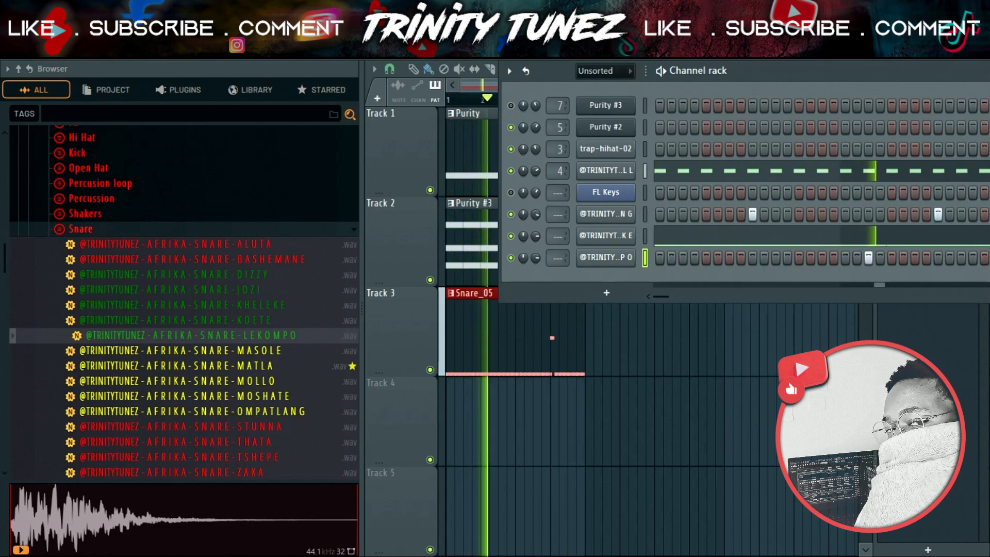
# Add a slight precomputed boost to the LEKOMPO snare sample in its channel settings.
pyautogui.click(605, 258)
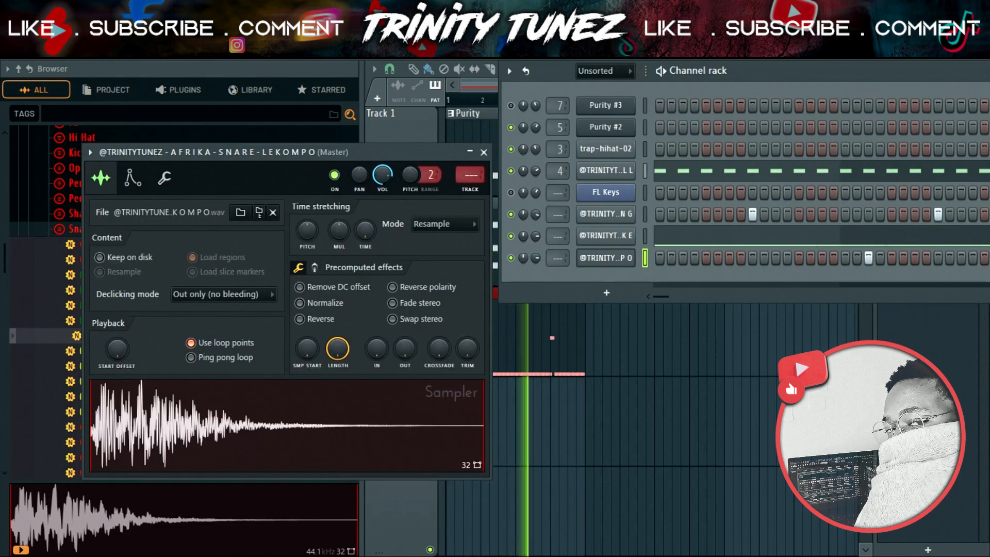
pyautogui.click(314, 267)
pyautogui.moveTo(308, 293); pyautogui.dragTo(308, 286)
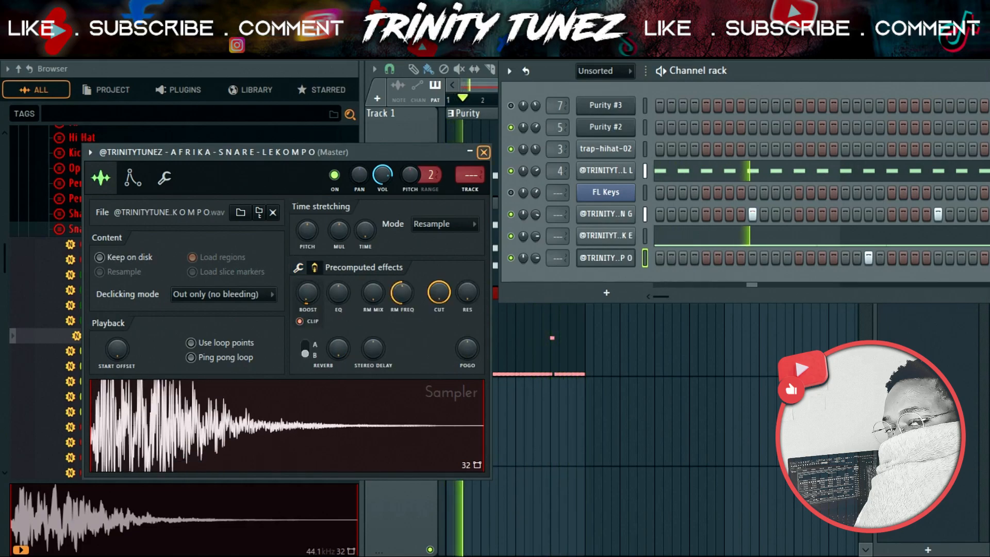
pyautogui.click(484, 152)
# Copy the LEKOMPO snare's bar 2 C5 hit to bar 4, giving one hit near its start and one near its end.
pyautogui.rightClick(609, 255)
pyautogui.click(627, 256)
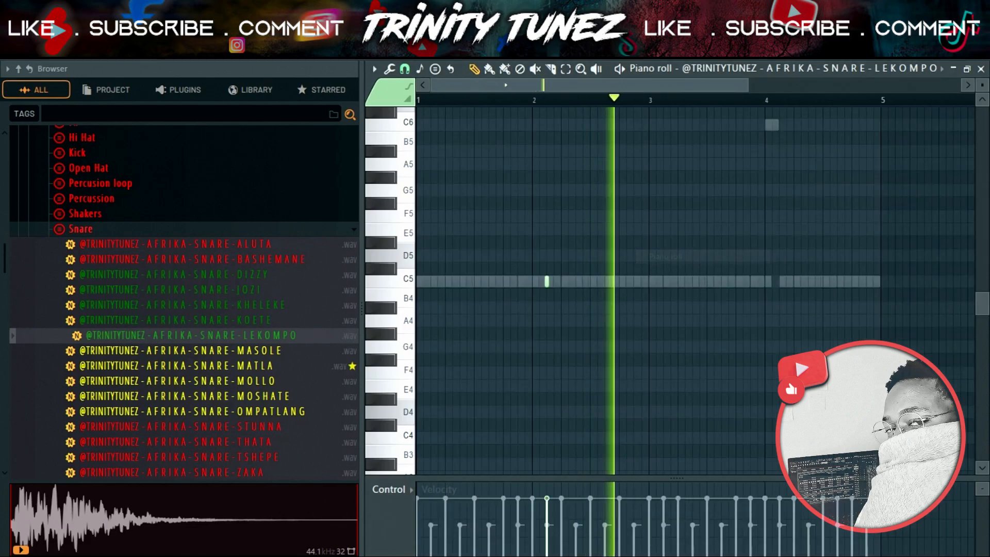
pyautogui.hotkey('ctrl', 'a')
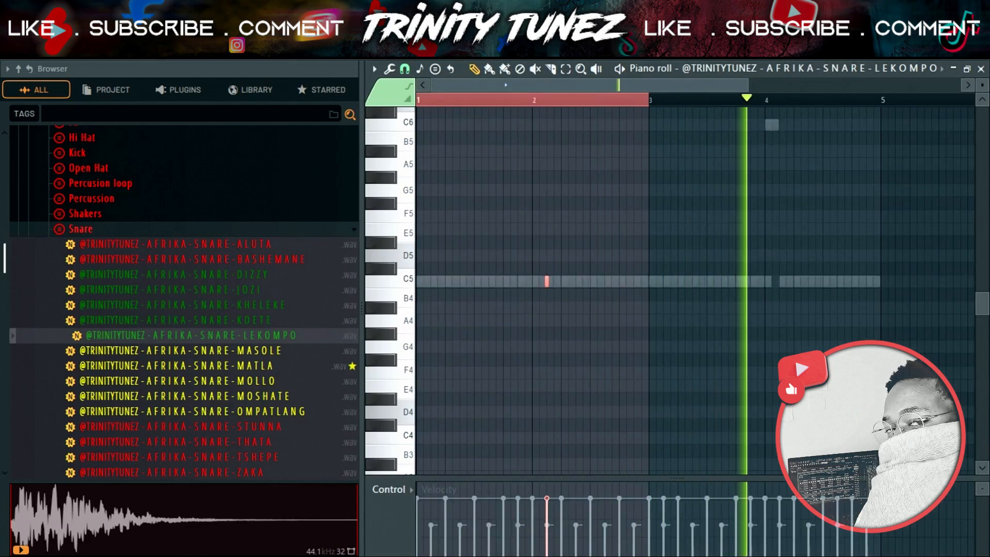
pyautogui.hotkey('ctrl', 'b')
pyautogui.hotkey('ctrl', 'd')
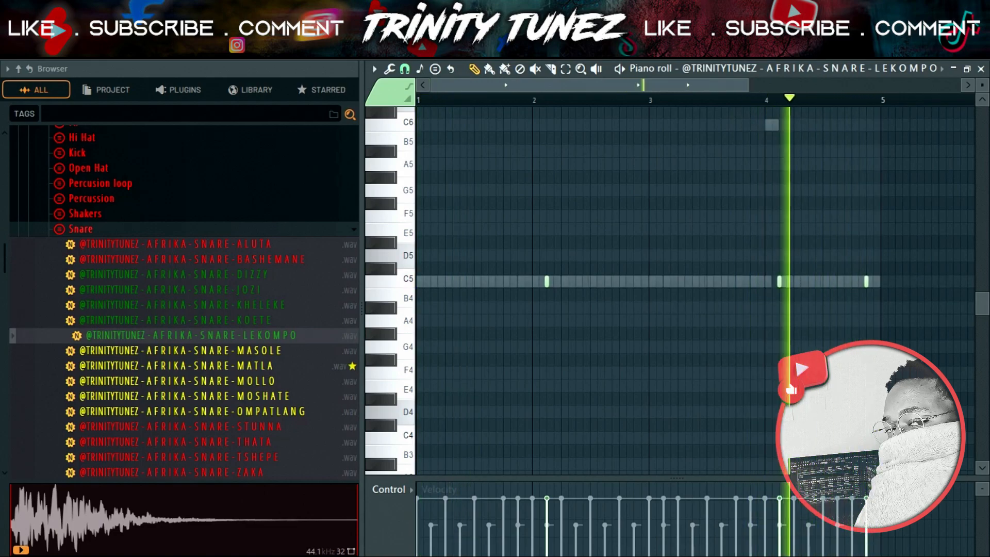
# Pan the three LEKOMPO snare hits to alternating sides.
pyautogui.click(392, 489)
pyautogui.click(397, 466)
pyautogui.click(546, 537)
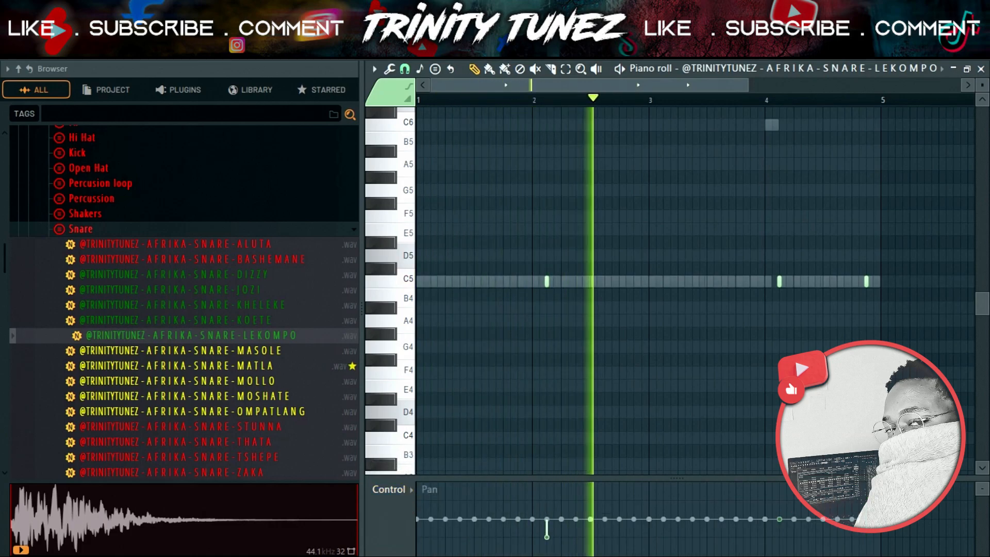
pyautogui.click(779, 497)
pyautogui.click(867, 537)
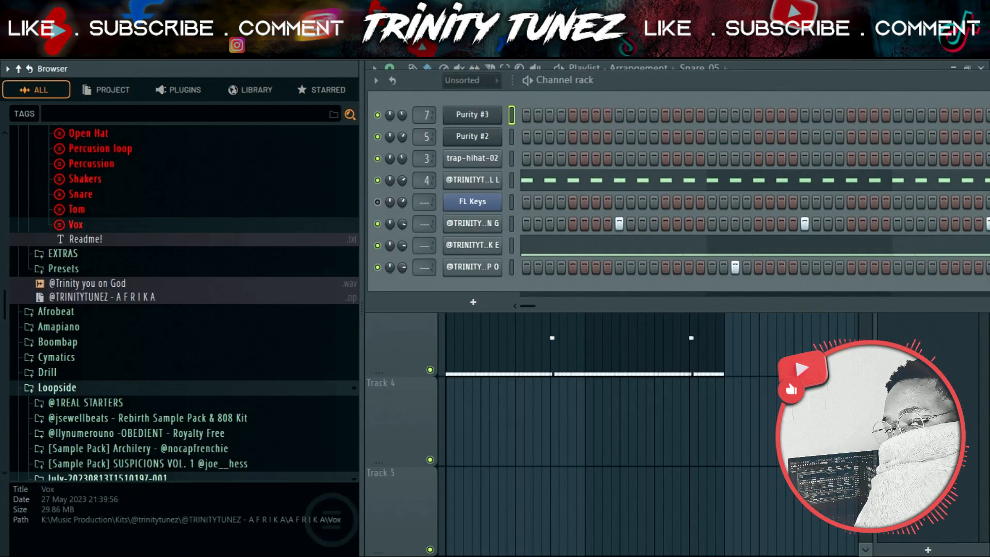
# Audition the MATLA and SESOTHO samples in the AFRIKA 808 folder and load MATLA into a new channel.
pyautogui.scroll(4, 185, 299)
pyautogui.click(176, 313)
pyautogui.click(175, 329)
pyautogui.click(175, 313)
pyautogui.rightClick(222, 314)
pyautogui.click(258, 264)
# Copy the Purity #3 channel's chord notes and switch to the Snare_05 pattern.
pyautogui.rightClick(473, 115)
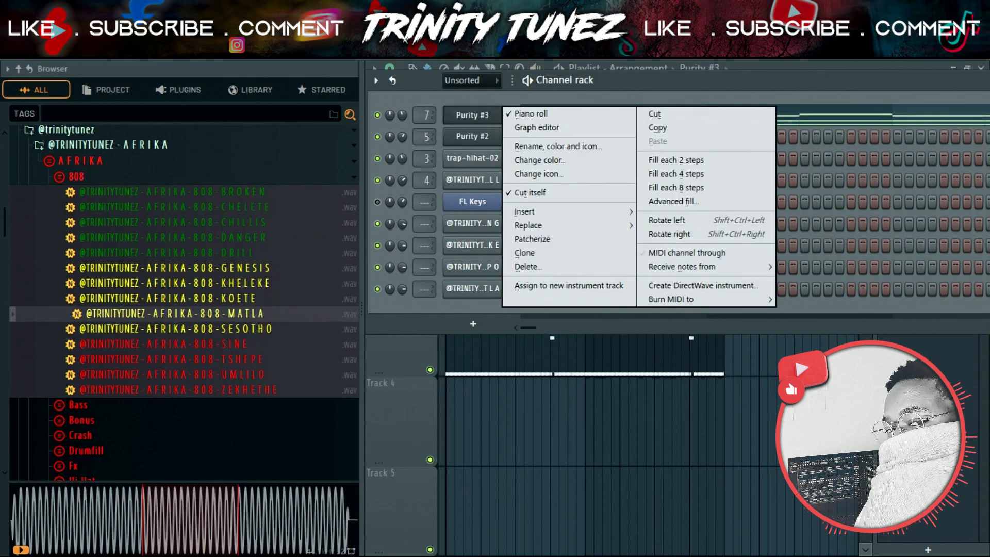
pyautogui.click(658, 127)
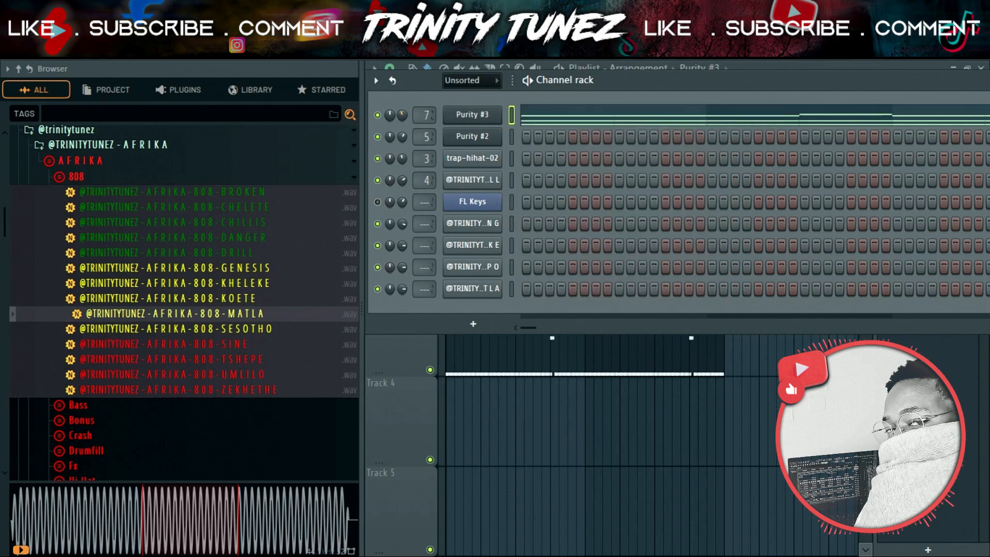
pyautogui.press('KP_Add')
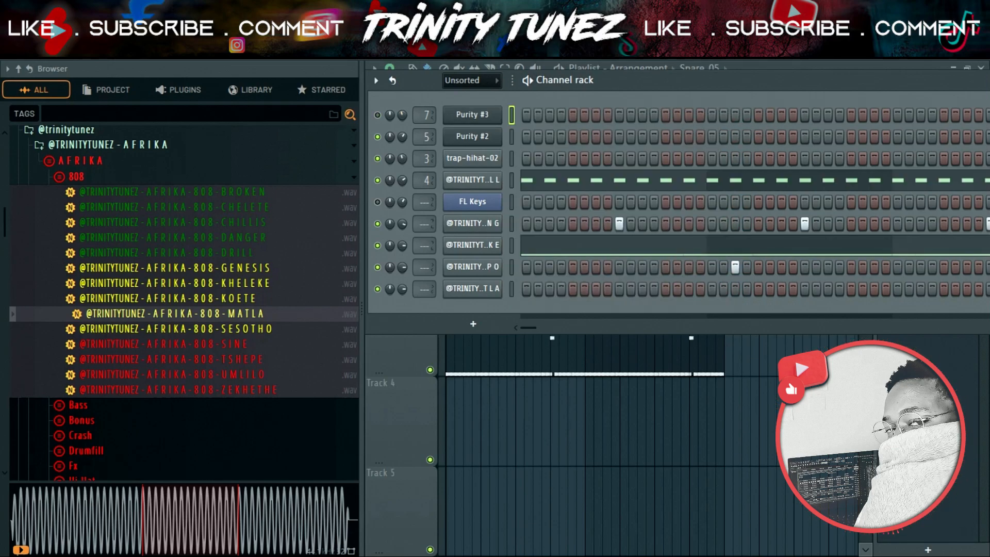
# Add an empty Sampler channel, paste the Purity #3 chord notes into it and check them in the piano roll.
pyautogui.click(459, 324)
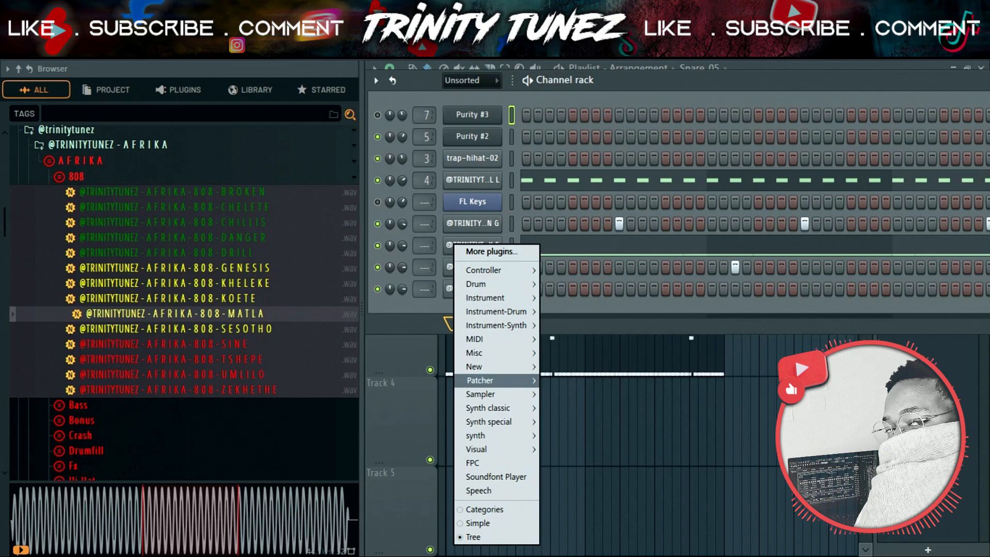
pyautogui.moveTo(481, 395)
pyautogui.click(567, 421)
pyautogui.rightClick(473, 311)
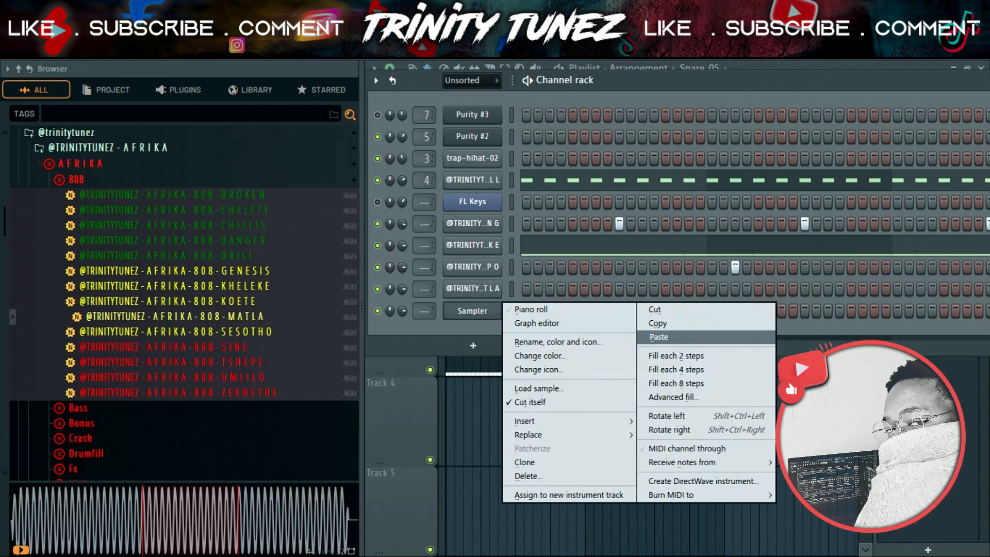
pyautogui.click(658, 337)
pyautogui.click(639, 311)
pyautogui.scroll(-2, 639, 288)
pyautogui.scroll(1, 639, 289)
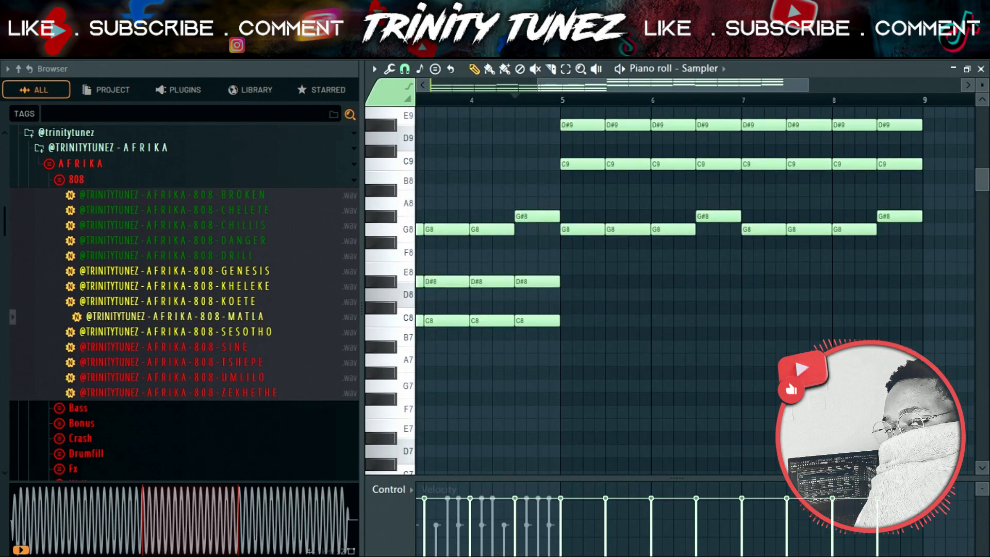
pyautogui.press('Escape')
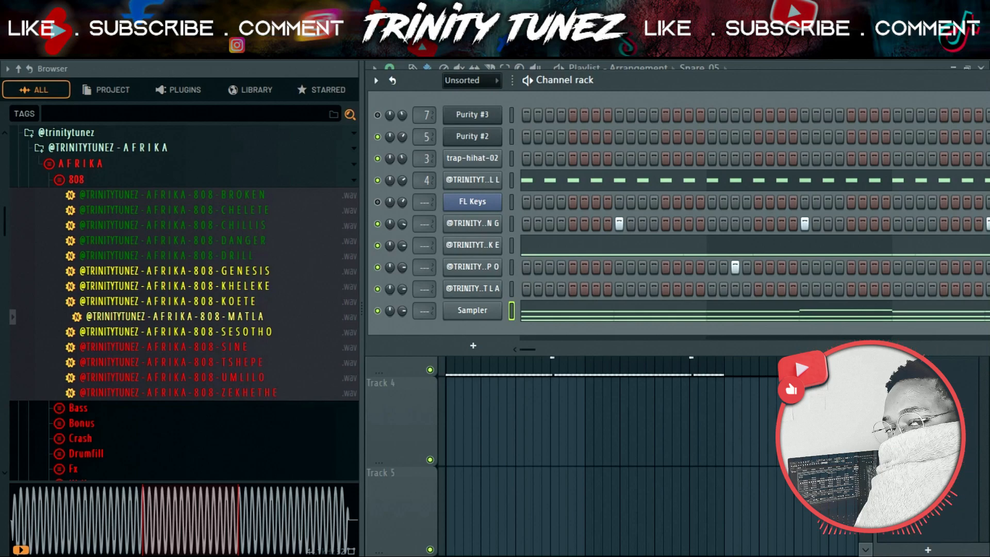
# Copy the kick channel's notes into the 808 MATLA channel.
pyautogui.rightClick(472, 245)
pyautogui.click(658, 258)
pyautogui.rightClick(472, 288)
pyautogui.click(658, 315)
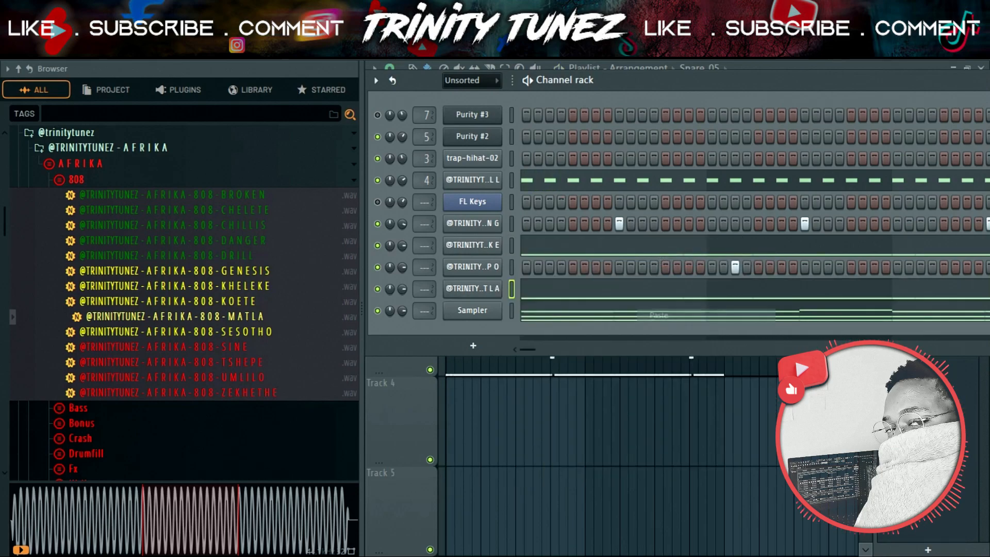
# Transpose the 808 MATLA notes down three octaves so the main notes sit on C5.
pyautogui.press('F7')
pyautogui.press('space')
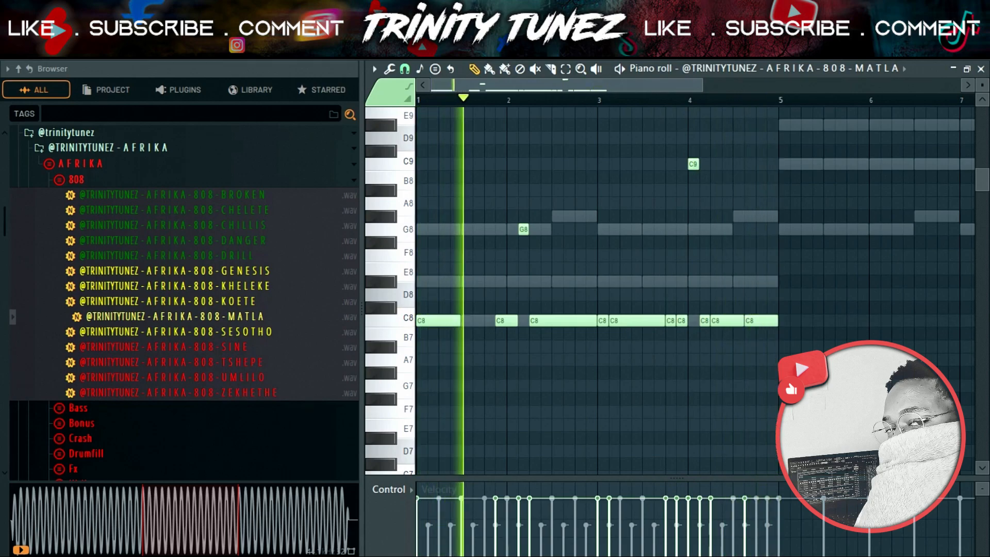
pyautogui.hotkey('ctrl', 'Down')
pyautogui.hotkey('ctrl', 'Down')
pyautogui.hotkey('ctrl', 'Down')
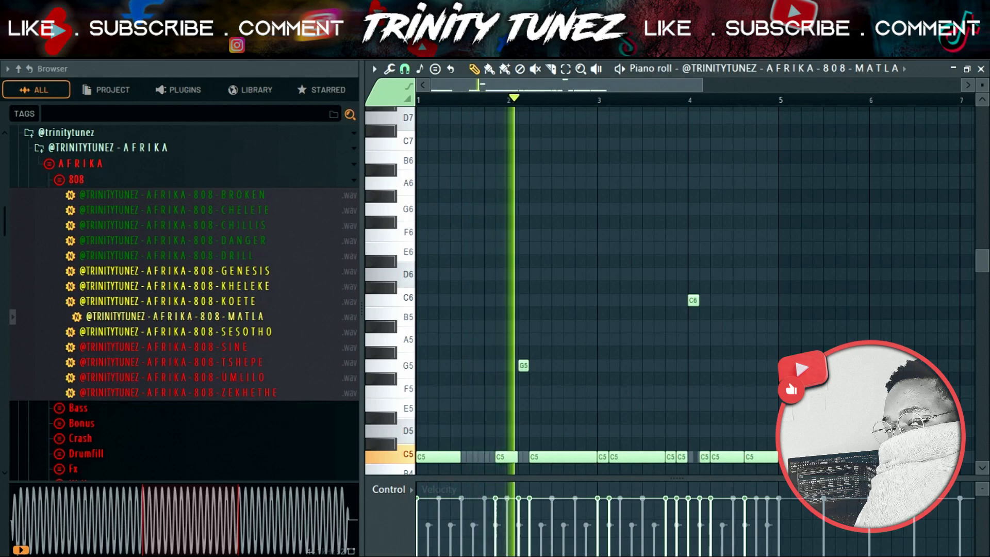
pyautogui.press('F7')
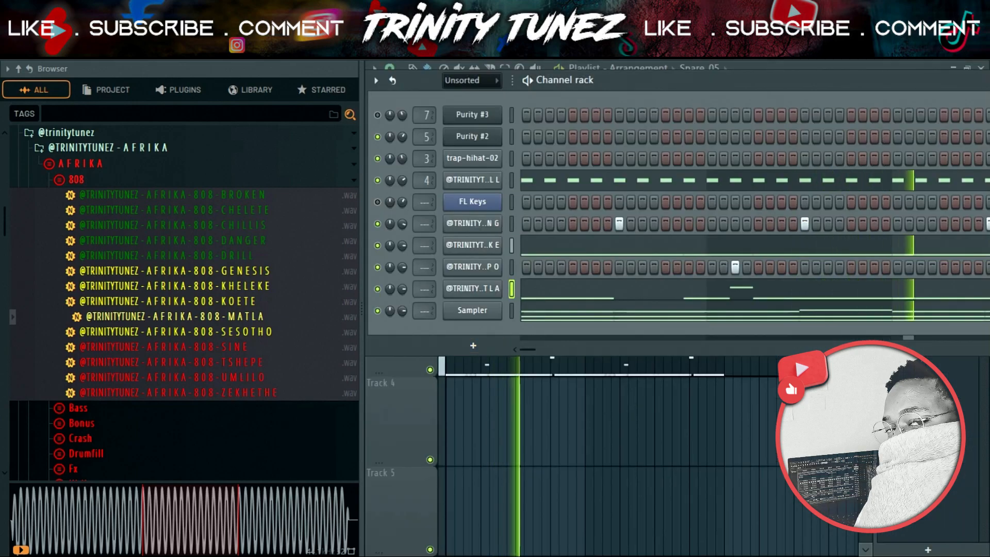
# Turn on the volume envelope in the 808 MATLA channel's settings.
pyautogui.click(473, 289)
pyautogui.click(152, 196)
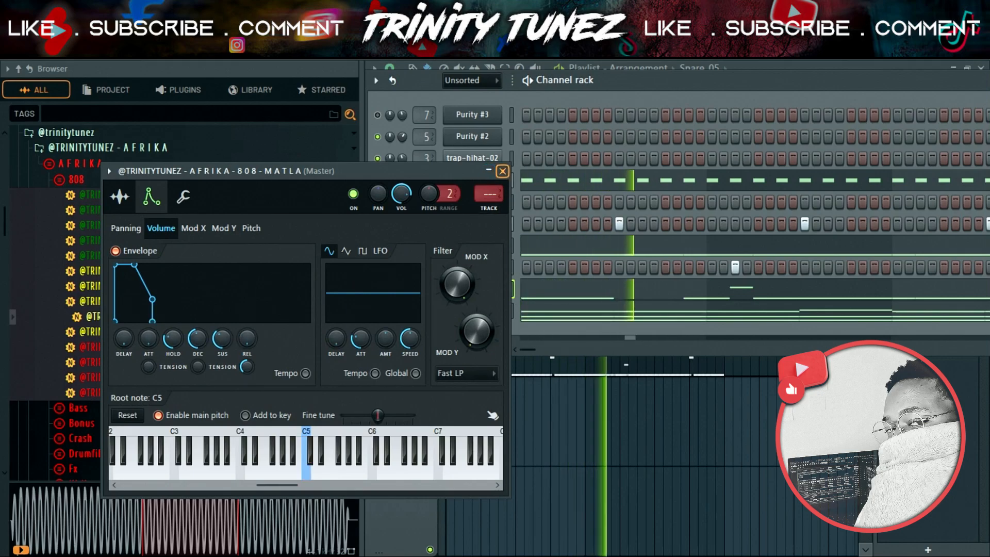
pyautogui.press('Escape')
# Move the 808 MATLA notes from the Snare_05 pattern into the empty trap-vocal-05 pattern.
pyautogui.rightClick(472, 288)
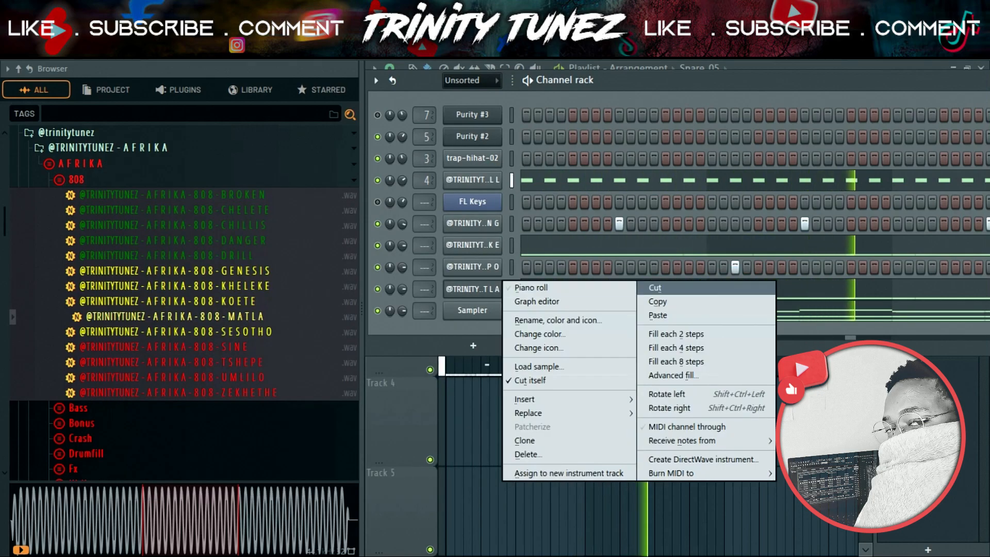
pyautogui.click(655, 288)
pyautogui.press('space')
pyautogui.press('KP_Add')
pyautogui.press('KP_Add')
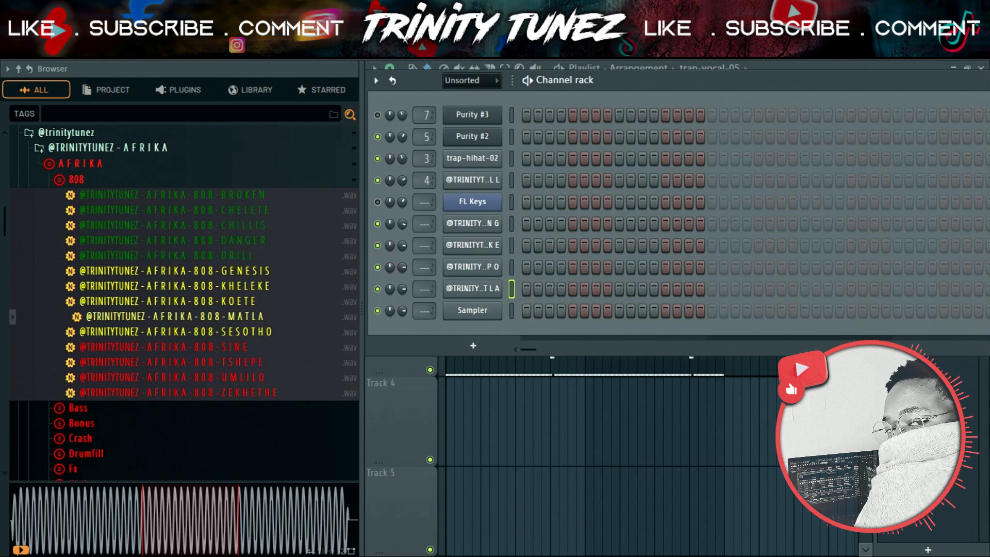
pyautogui.rightClick(473, 289)
pyautogui.click(659, 315)
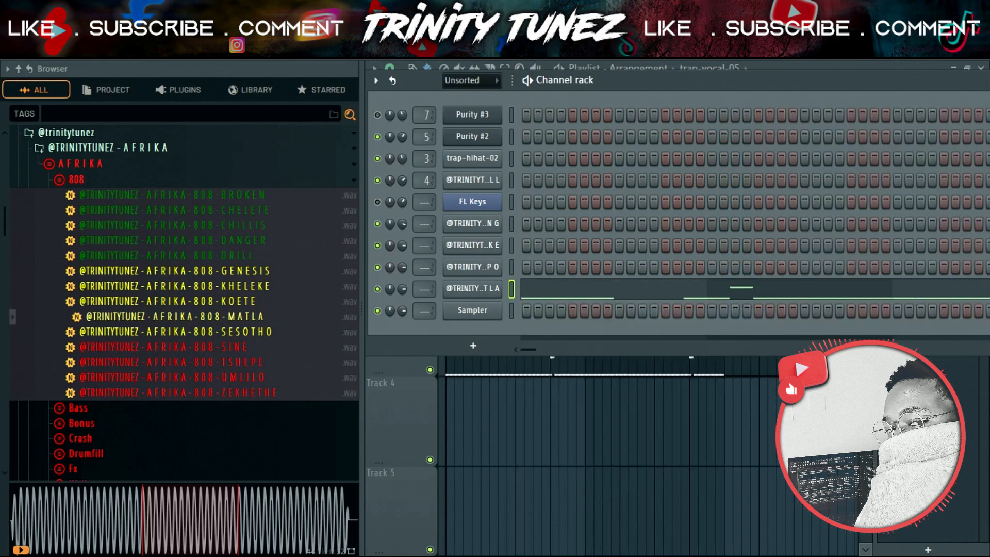
# Place the trap-vocal-05 pattern on Track 4 at bar 1 of the playlist.
pyautogui.press('F6')
pyautogui.moveTo(604, 422); pyautogui.dragTo(461, 423)
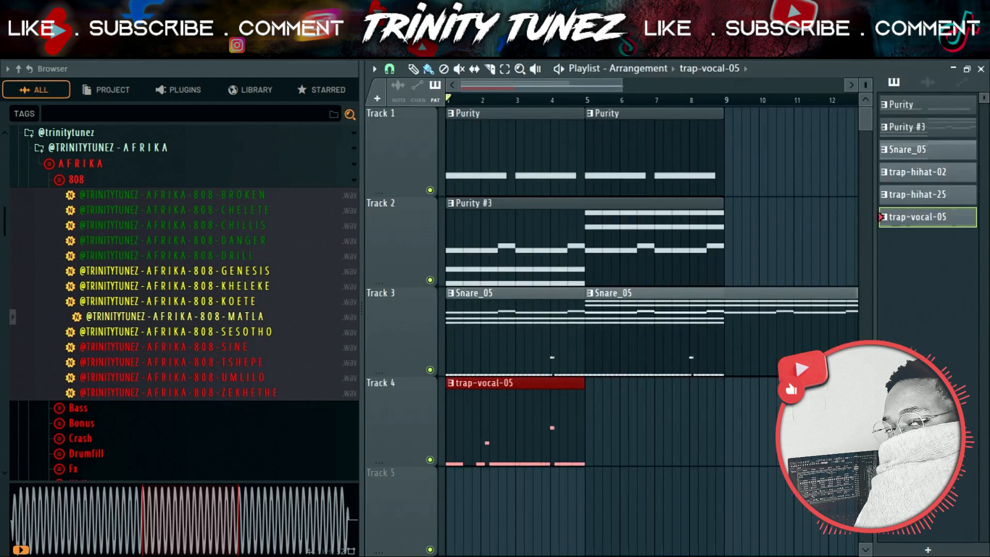
pyautogui.press('F6')
# Duplicate the 808 notes into bars 5 to 8 and shorten the long C5 note in bar 3.
pyautogui.press('F7')
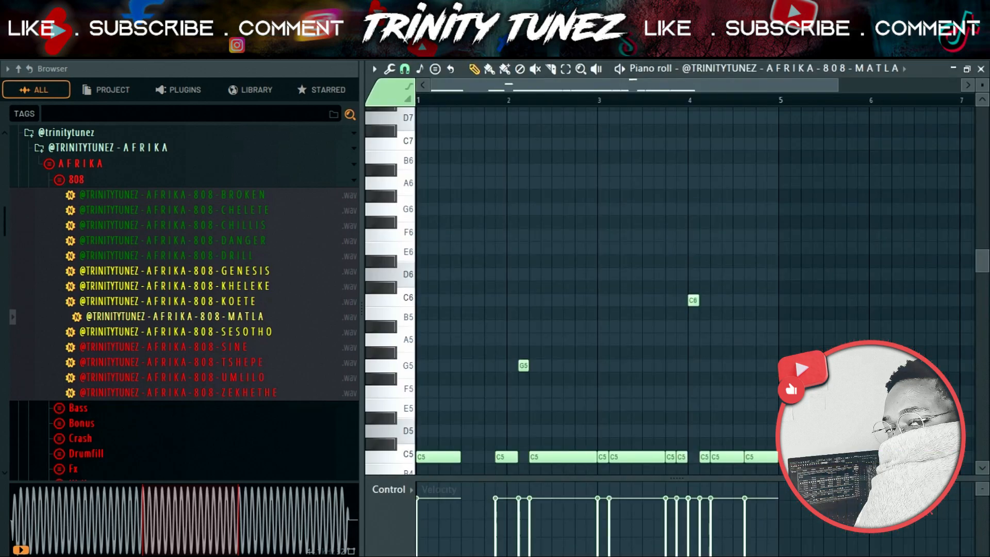
pyautogui.hotkey('ctrl', 'b')
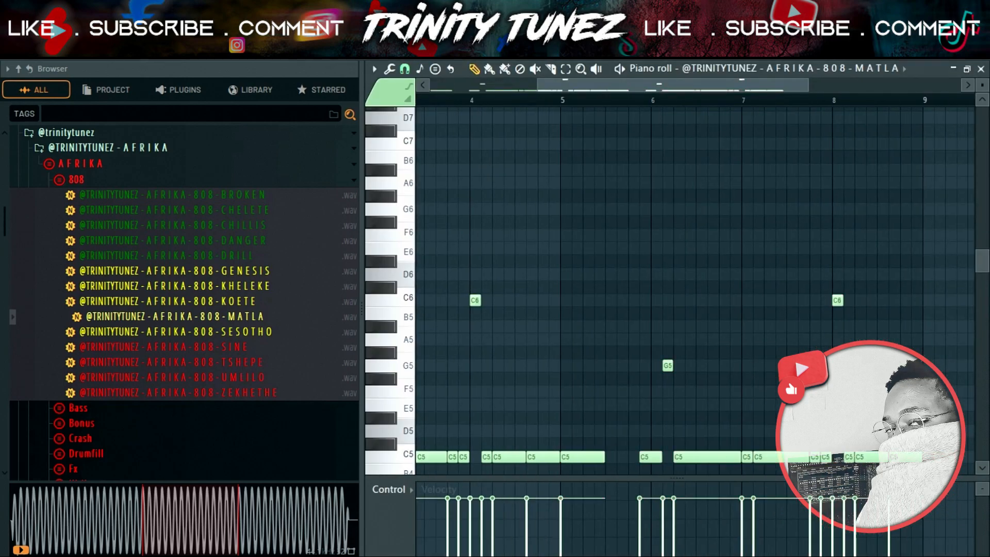
pyautogui.moveTo(537, 85); pyautogui.dragTo(431, 85)
pyautogui.scroll(-2, 695, 291)
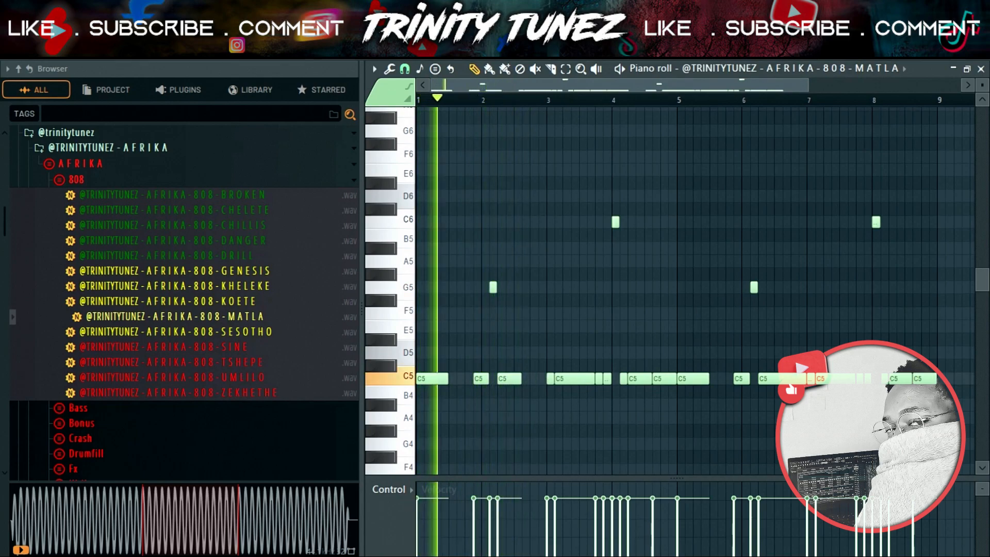
pyautogui.moveTo(593, 379); pyautogui.dragTo(577, 378)
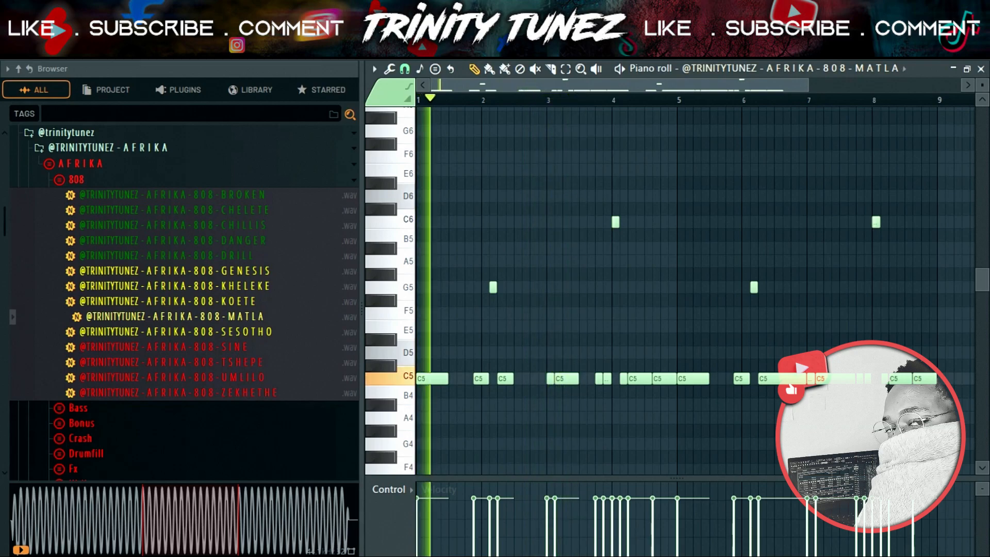
# Divide the longer C5 808 note in bar 3 into three short hits and add a short D6 slide note above.
pyautogui.moveTo(809, 85); pyautogui.dragTo(584, 85)
pyautogui.press('space')
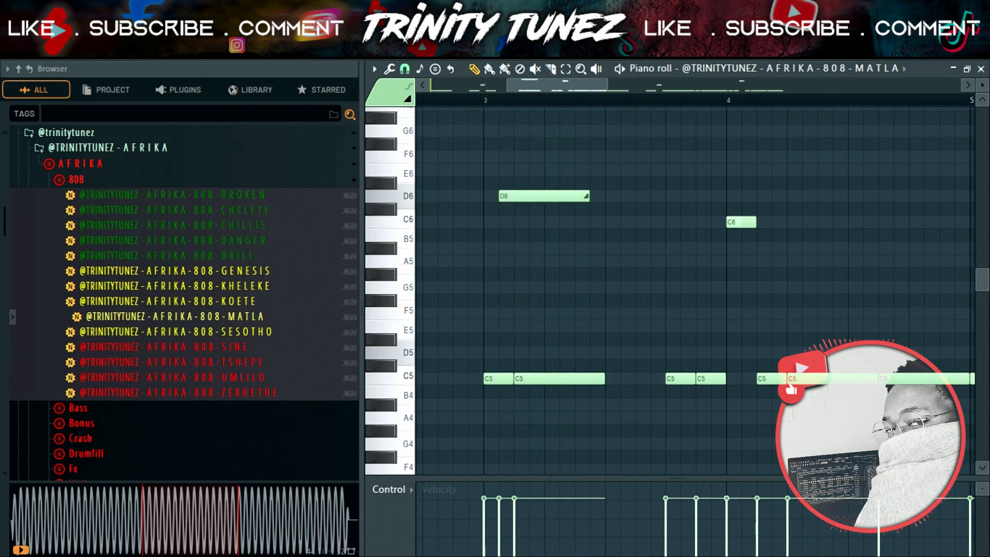
pyautogui.scroll(-3, 696, 289)
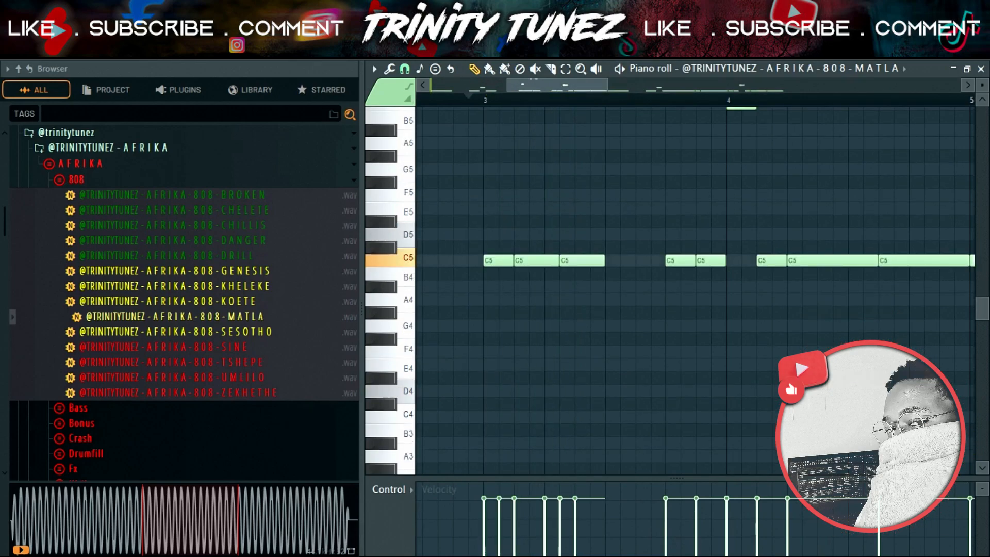
pyautogui.moveTo(551, 240); pyautogui.dragTo(604, 261)
pyautogui.press('space')
pyautogui.press('space')
pyautogui.scroll(1, 696, 288)
pyautogui.scroll(3, 697, 288)
pyautogui.press('space')
pyautogui.press('space')
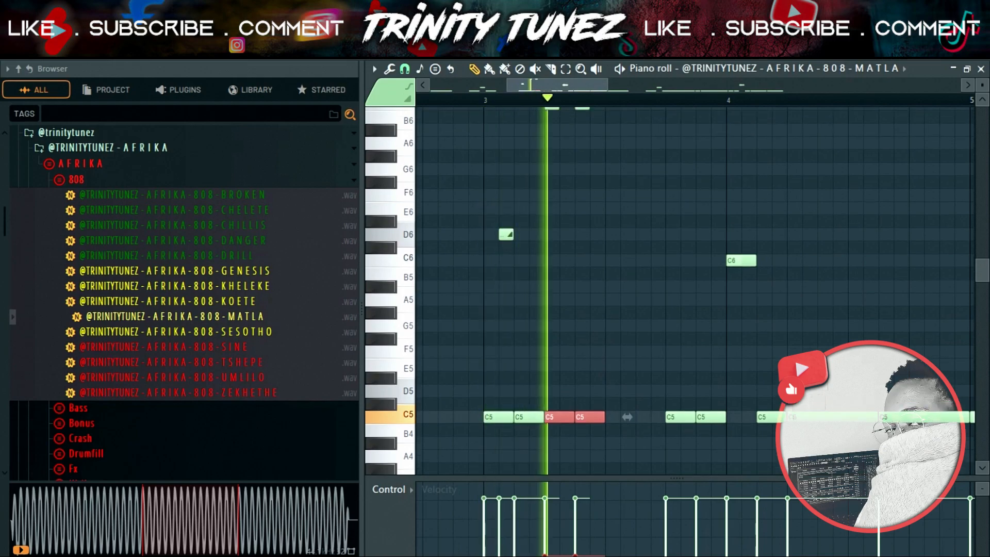
# Shorten the C5 808 note in bar 4 and add a short chopped C7 note above its end.
pyautogui.hscroll(5, 627, 416)
pyautogui.press('space')
pyautogui.moveTo(611, 416); pyautogui.dragTo(583, 417)
pyautogui.scroll(3, 588, 361)
pyautogui.click(591, 235)
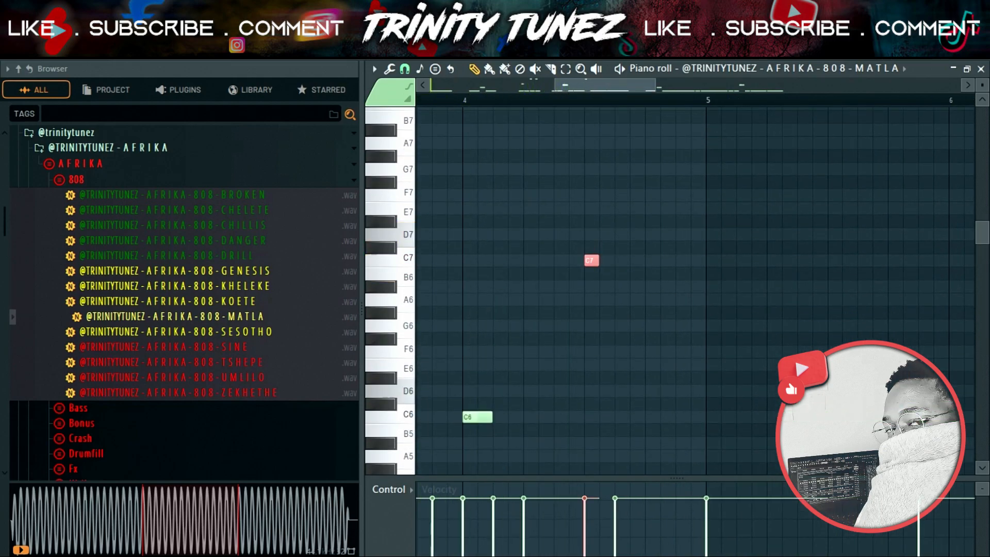
pyautogui.hotkey('alt', 'u')
pyautogui.press('Return')
# Play back the arrangement with the 808 pattern and return to the channel rack.
pyautogui.press('space')
pyautogui.press('F5')
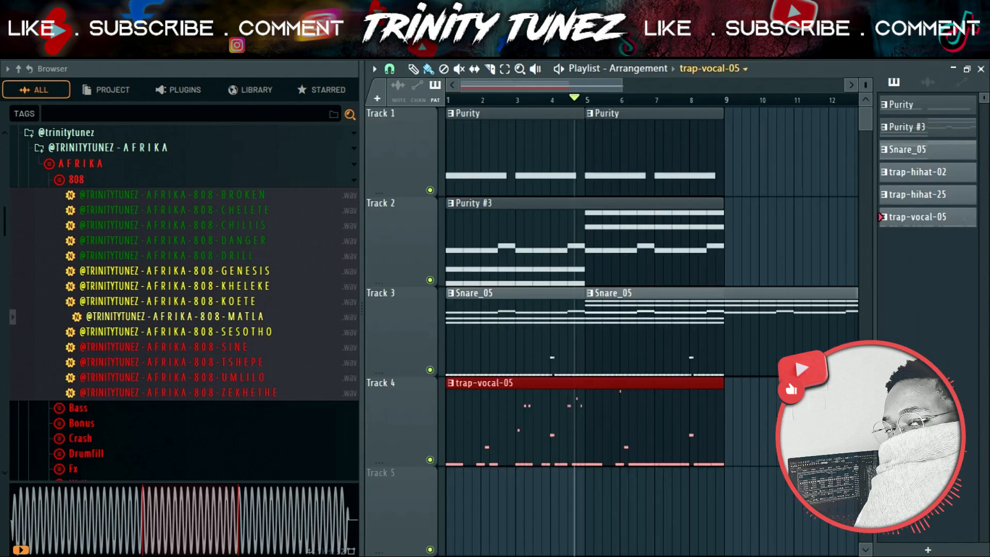
pyautogui.press('F6')
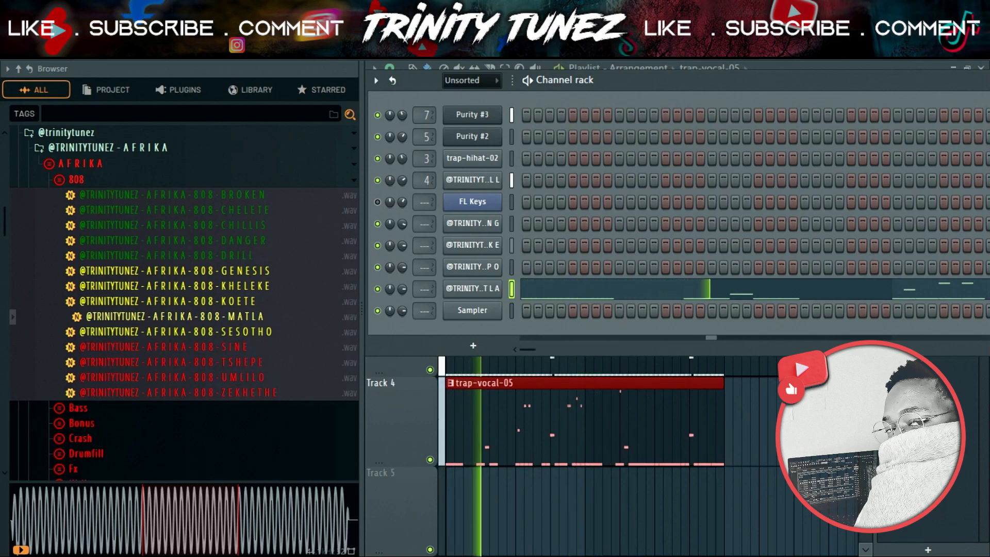
# Play back bars 5 to 8 of the 808 pattern and add short G8 and F8 notes at the end of bar 6.
pyautogui.press('F7')
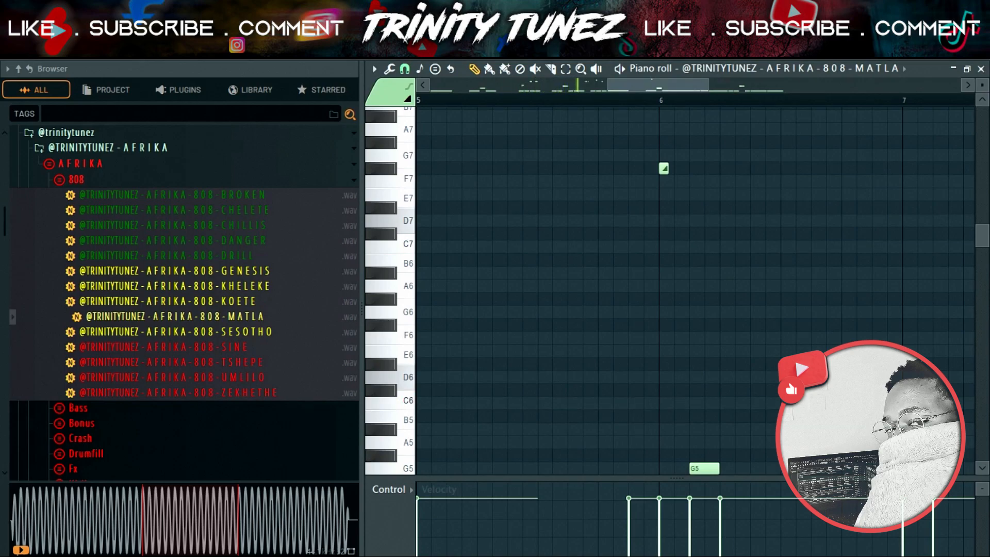
pyautogui.moveTo(608, 85); pyautogui.dragTo(480, 85)
pyautogui.scroll(-3, 695, 291)
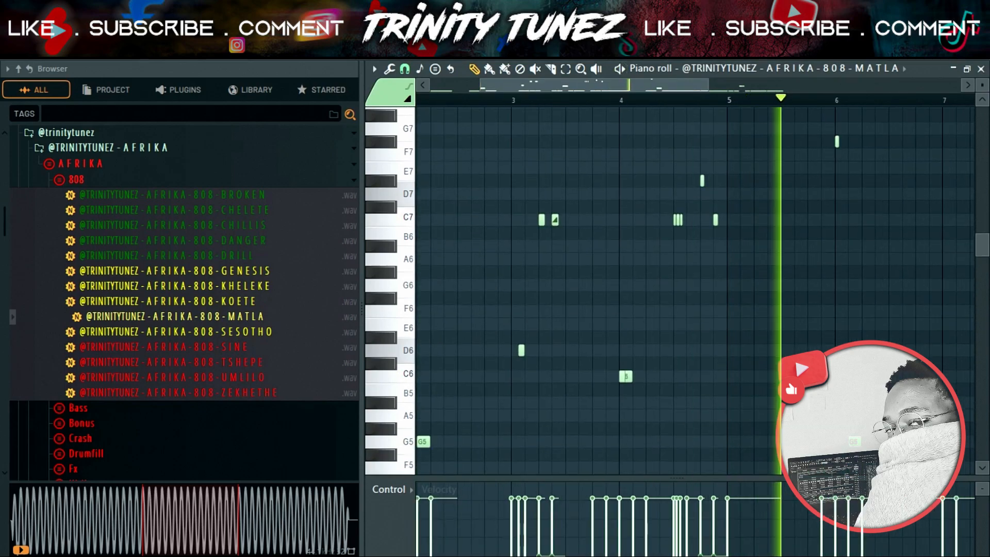
pyautogui.moveTo(594, 85); pyautogui.dragTo(695, 85)
pyautogui.scroll(-5, 695, 291)
pyautogui.press('space')
pyautogui.scroll(12, 695, 290)
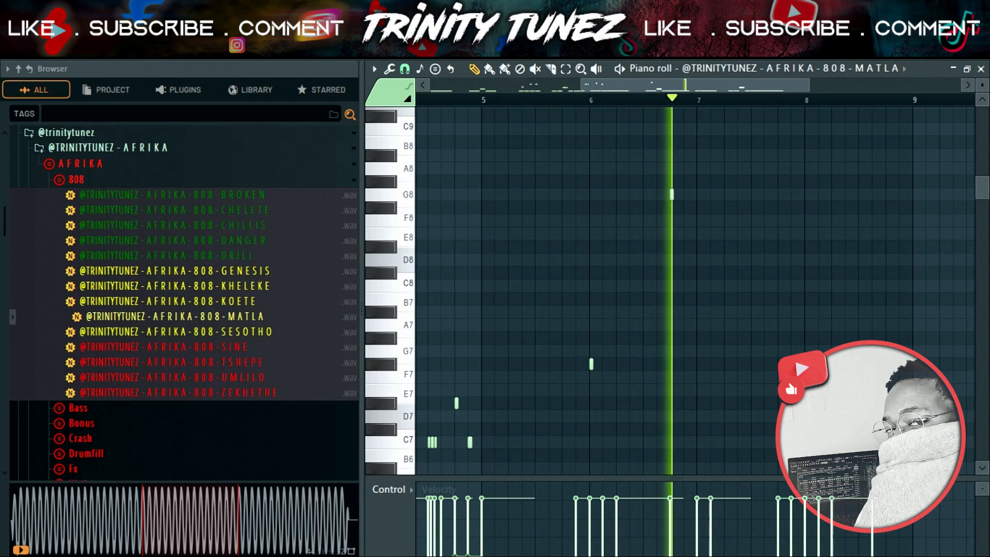
pyautogui.scroll(-12, 695, 291)
pyautogui.press('space')
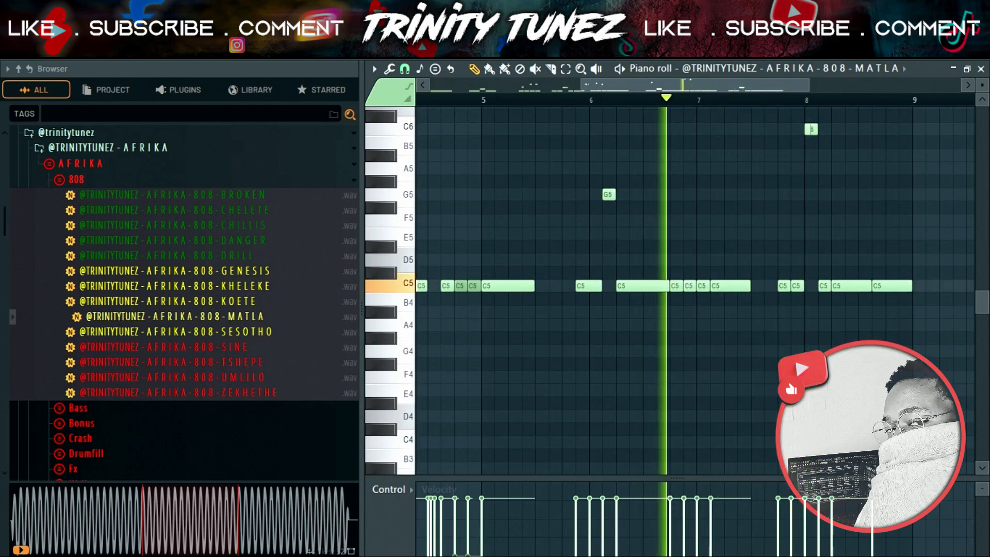
pyautogui.scroll(10, 696, 290)
pyautogui.scroll(-5, 695, 291)
pyautogui.hscroll(1, 696, 291)
pyautogui.scroll(-5, 695, 291)
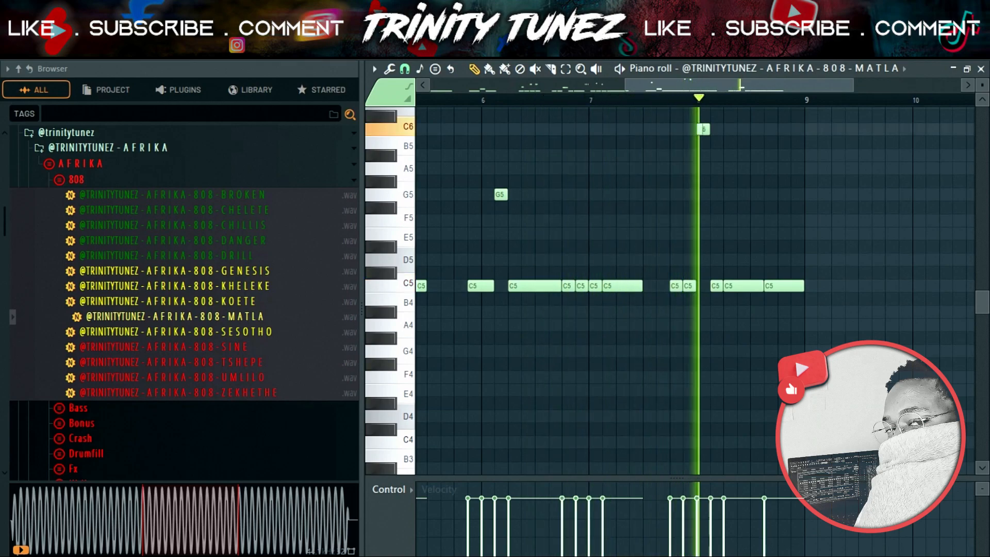
# Raise the longer C5 808 note in the middle of bar 8 to C6 and add short C7 notes near the bar's end.
pyautogui.moveTo(708, 129); pyautogui.dragTo(732, 129)
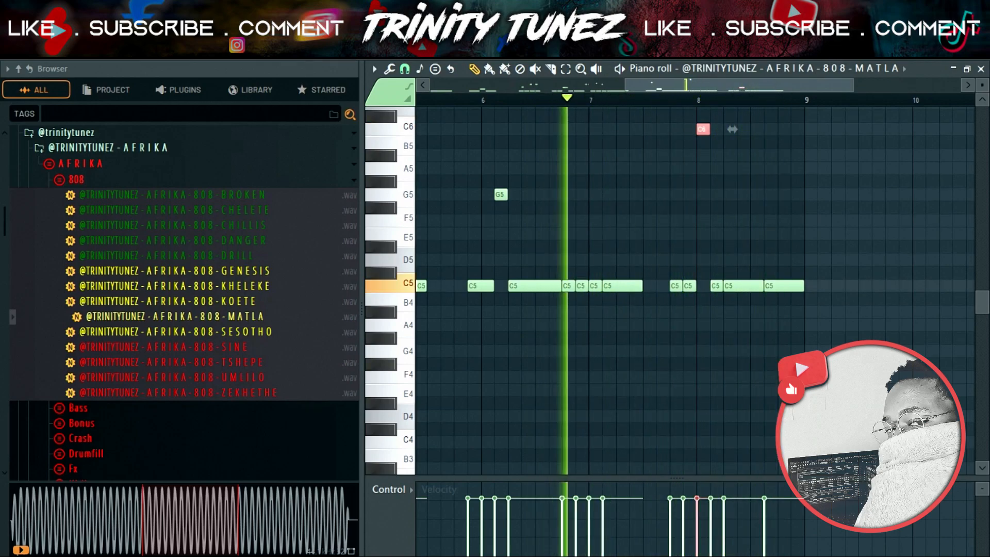
pyautogui.scroll(4, 695, 291)
pyautogui.keyDown('ctrl'); pyautogui.click(743, 442); pyautogui.keyUp('ctrl')
pyautogui.hotkey('ctrl', 'Up')
pyautogui.hotkey('ctrl', 'Up')
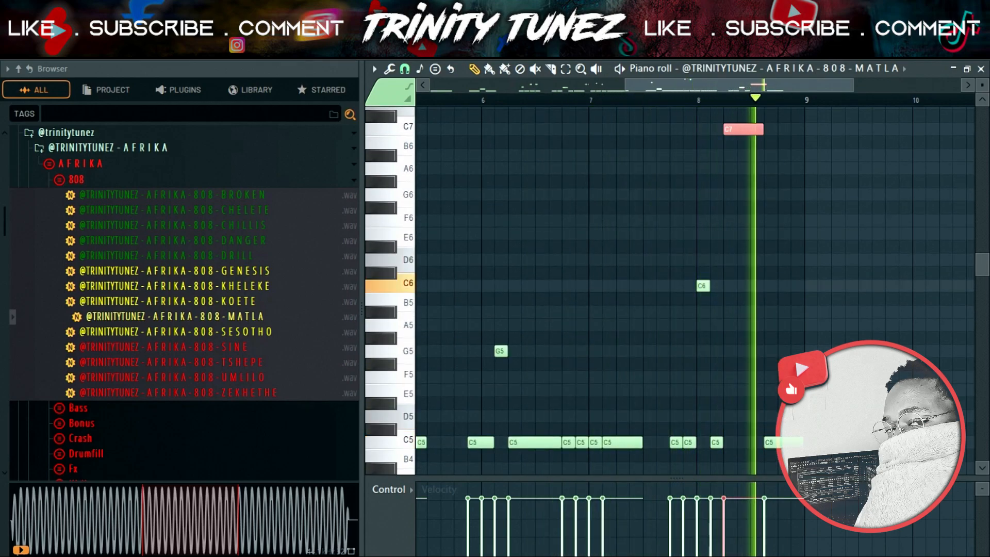
pyautogui.hotkey('ctrl', 'Down')
pyautogui.scroll(10, 695, 291)
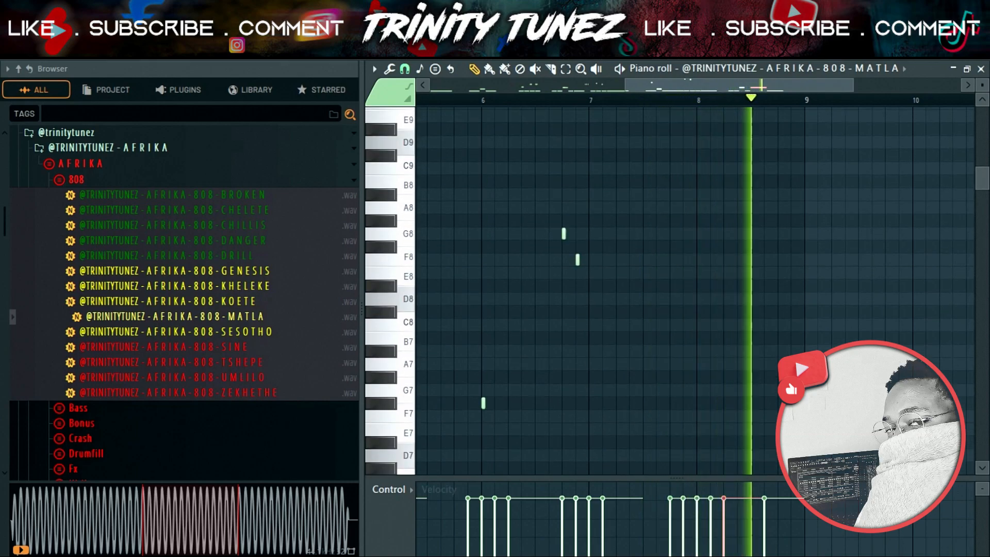
pyautogui.scroll(-12, 695, 290)
pyautogui.keyDown('ctrl'); pyautogui.click(780, 254); pyautogui.keyUp('ctrl')
pyautogui.hotkey('ctrl', 'Up')
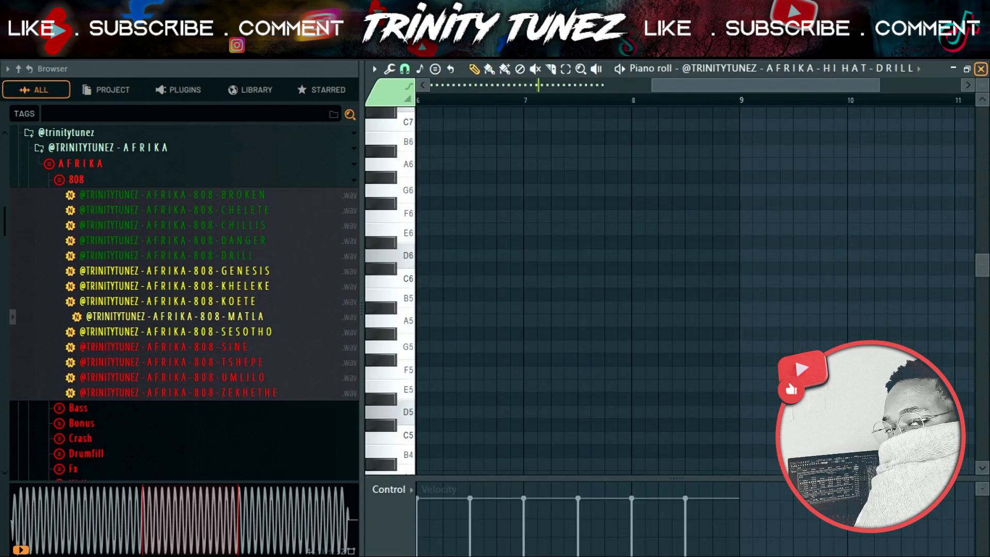
# Close the piano roll and cut the Sampler channel's notes from the Snare_05 pattern.
pyautogui.click(981, 69)
pyautogui.press('F6')
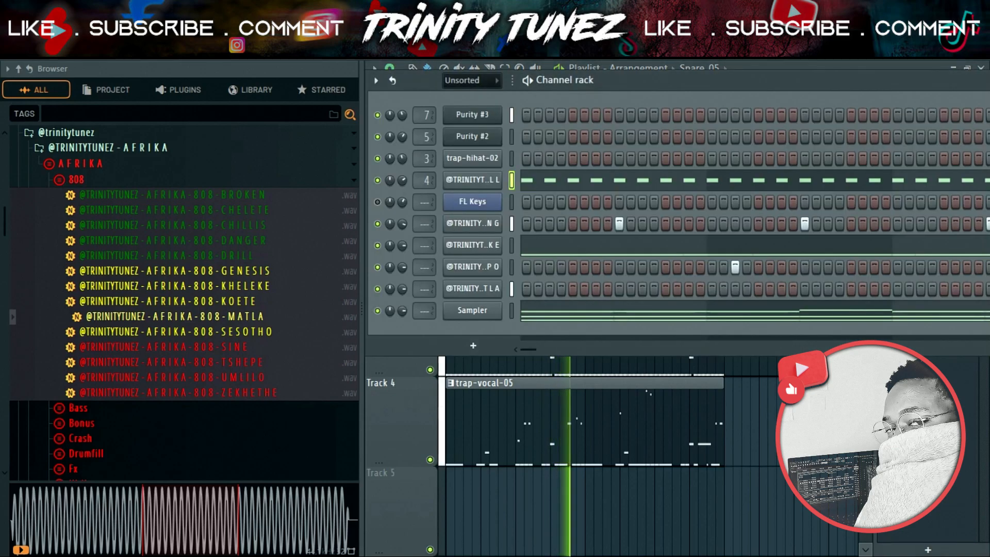
pyautogui.rightClick(472, 310)
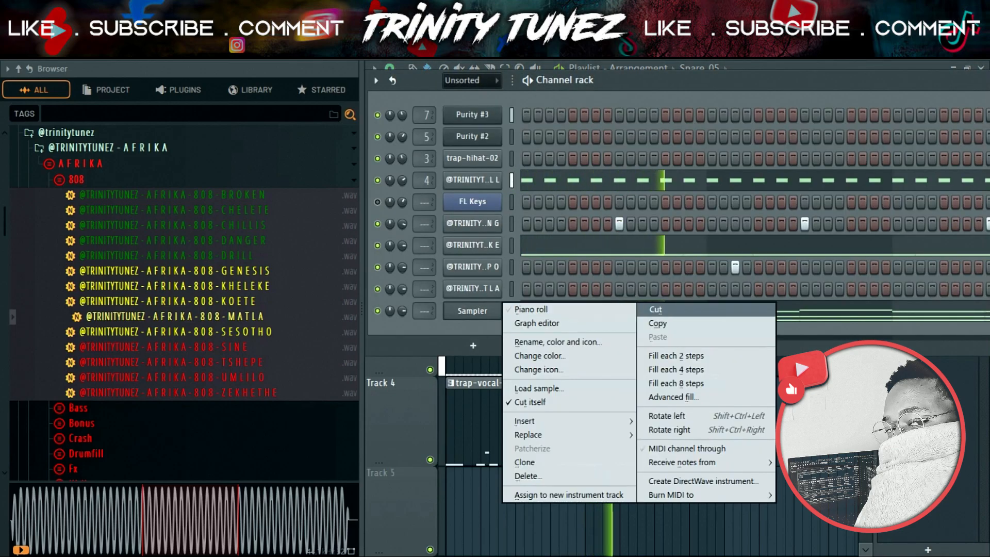
pyautogui.click(658, 309)
pyautogui.press('F6')
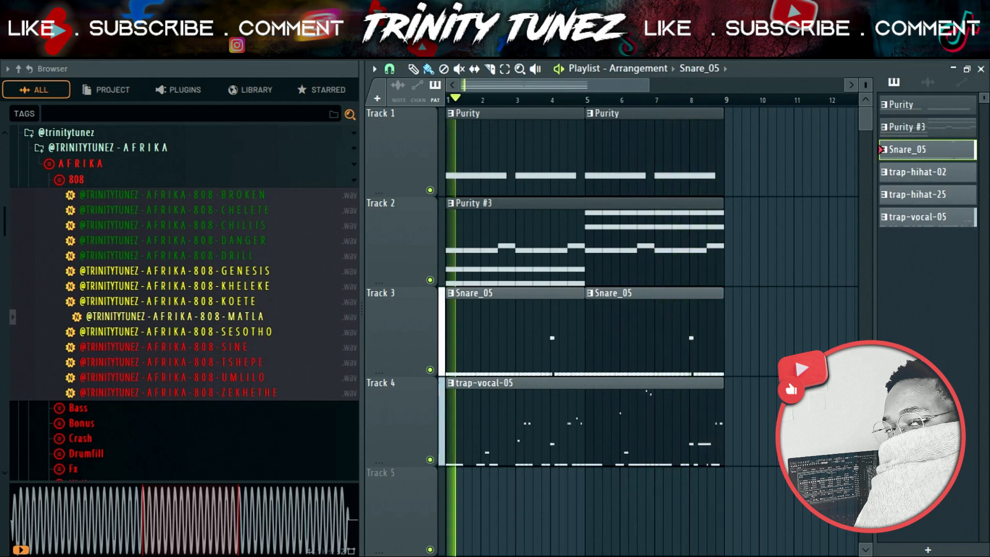
# Chop the last two C5 hi-hat notes of bar 1 into four hits each and clear the note selection.
pyautogui.press('F7')
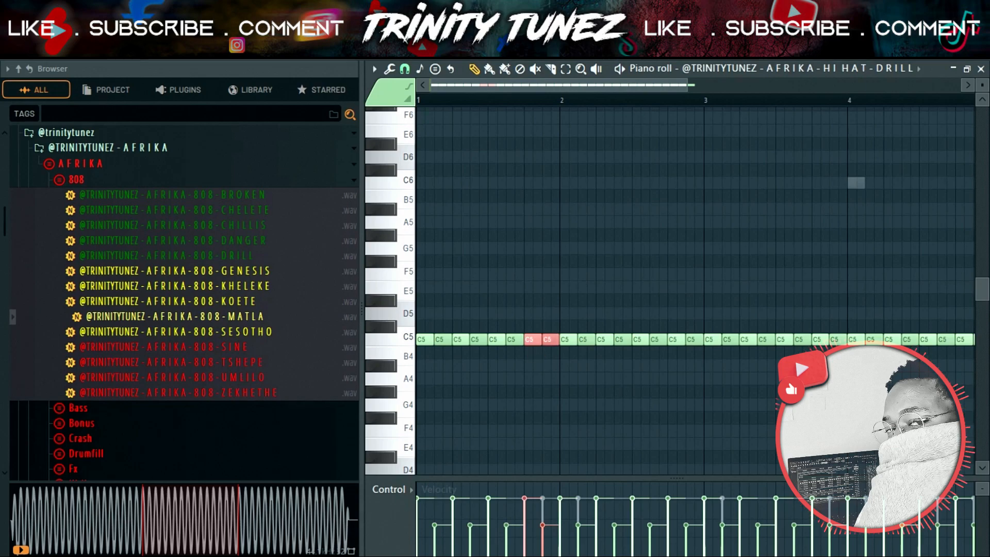
pyautogui.hotkey('alt', 'u')
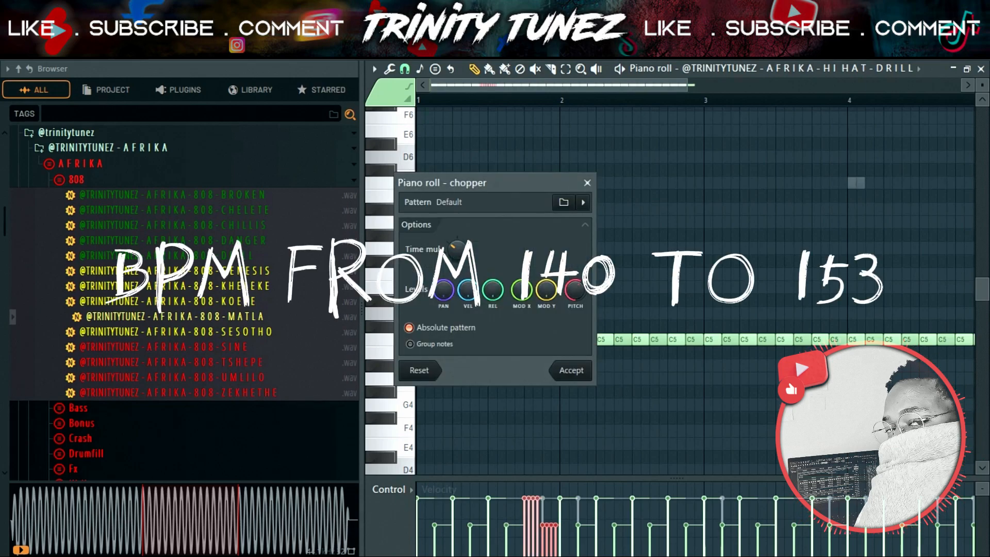
pyautogui.press('Return')
pyautogui.press('space')
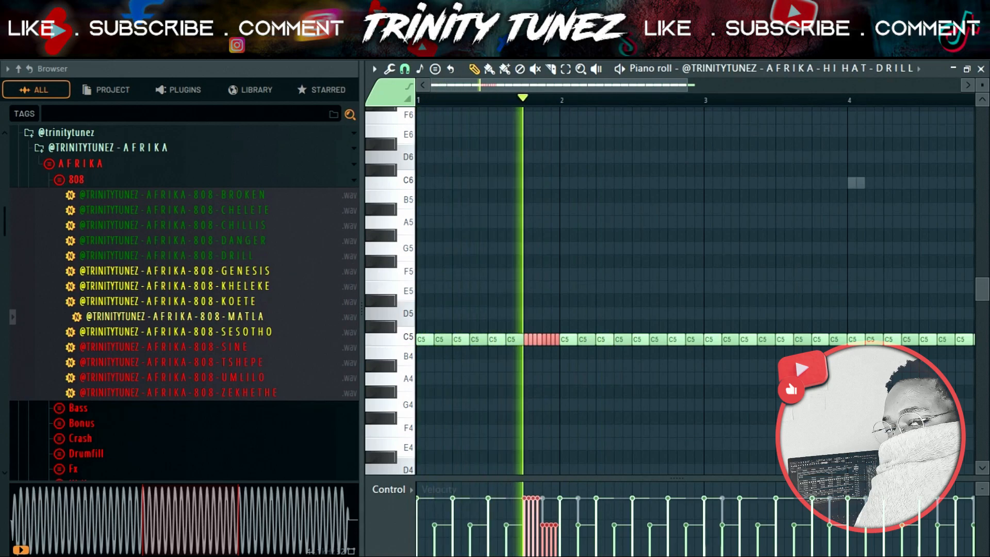
pyautogui.hotkey('ctrl', 'd')
# Add a short E5 hi-hat note in bar 2 and two short D5 notes at the end of bar 3.
pyautogui.click(654, 288)
pyautogui.moveTo(666, 287); pyautogui.dragTo(657, 287)
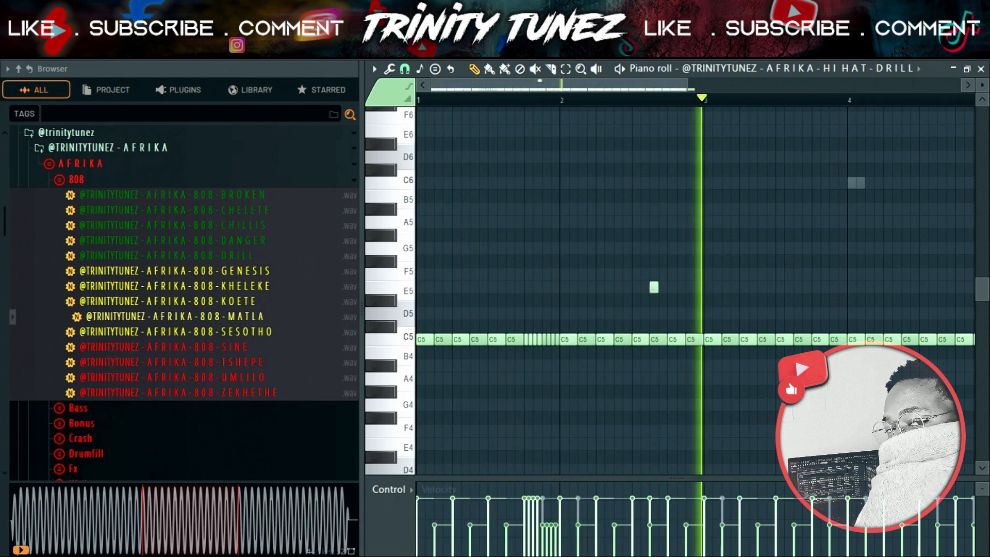
pyautogui.click(816, 313)
pyautogui.click(834, 313)
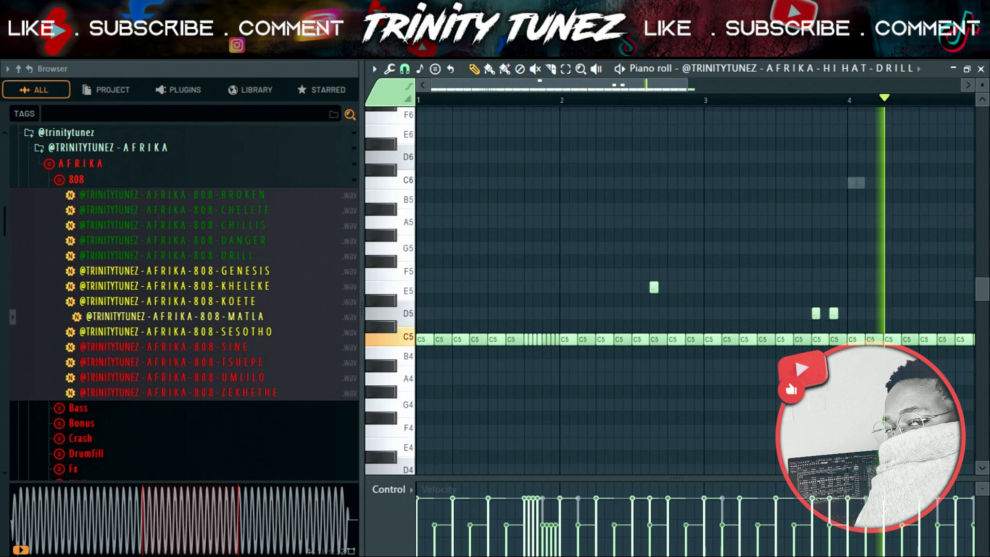
pyautogui.press('space')
# Add a descending hi-hat run in bar 4 through C6, A5, G5, F5, E5 and D5, continuing into lower notes.
pyautogui.click(852, 183)
pyautogui.press('space')
pyautogui.click(860, 222)
pyautogui.press('space')
pyautogui.click(870, 248)
pyautogui.press('space')
pyautogui.click(879, 275)
pyautogui.click(887, 287)
pyautogui.click(897, 314)
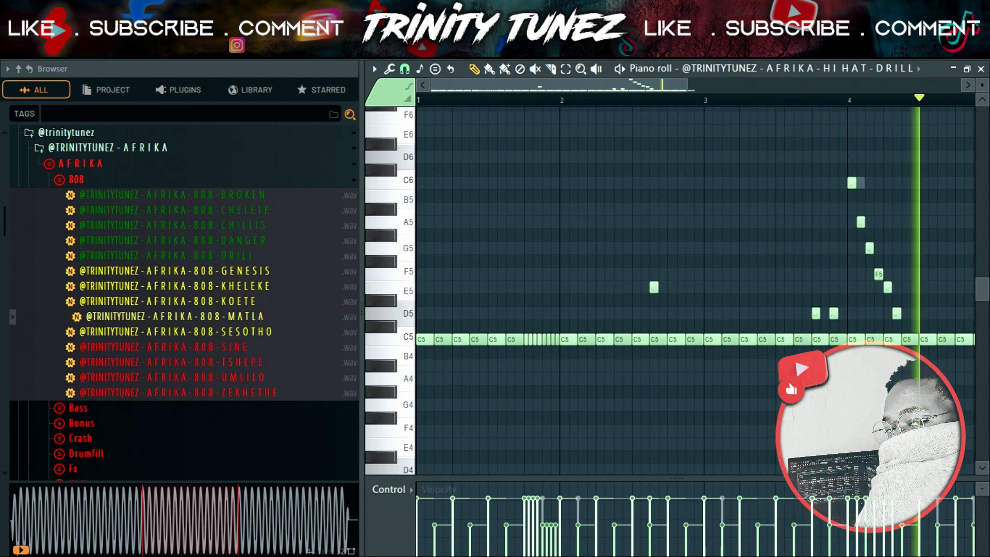
pyautogui.moveTo(797, 314); pyautogui.dragTo(824, 405)
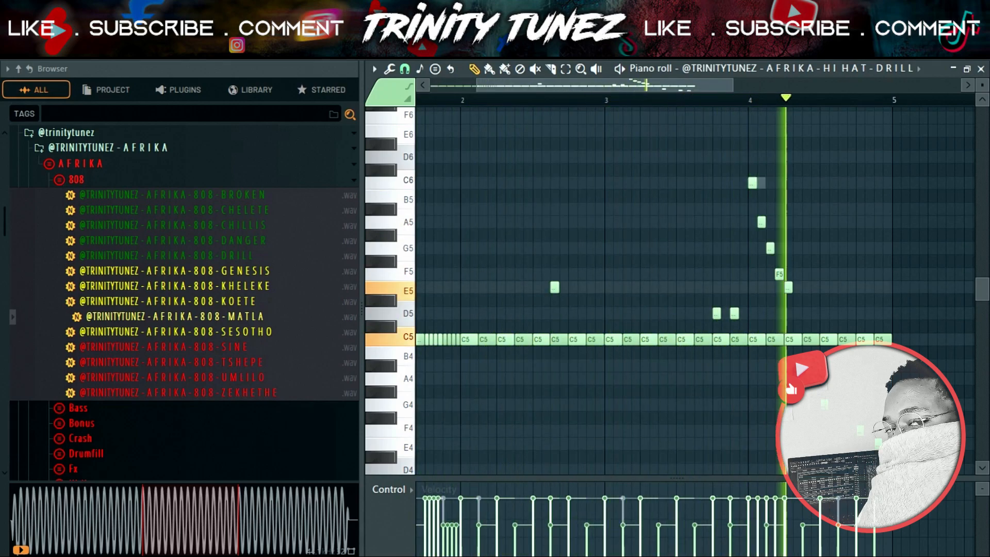
# Browse Kits > Oneshots to the Keys folder of Mafio - Radial One Shot Kit and audition the Throne, Pushed, Train and Turnt Up keys.
pyautogui.scroll(-3, 670, 288)
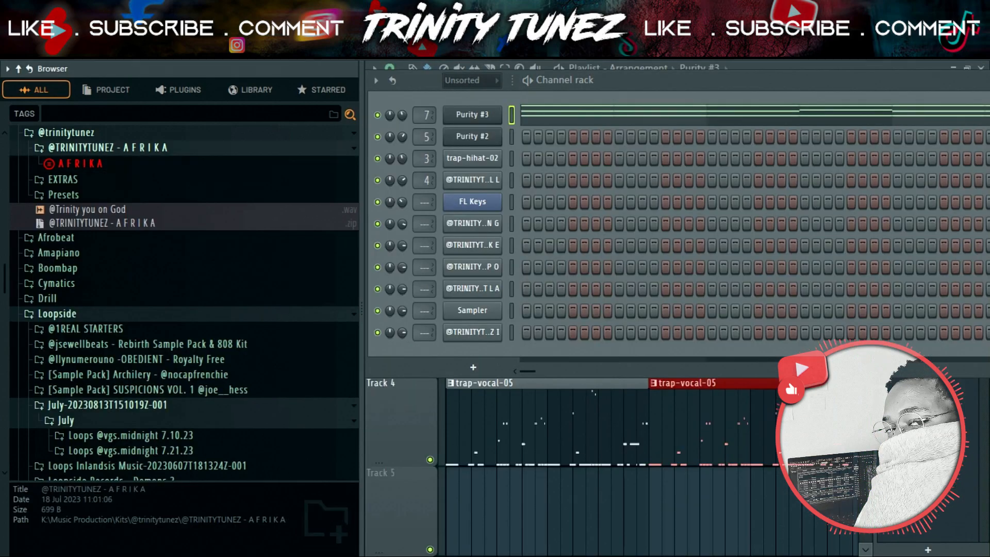
pyautogui.scroll(5, 184, 310)
pyautogui.click(36, 282)
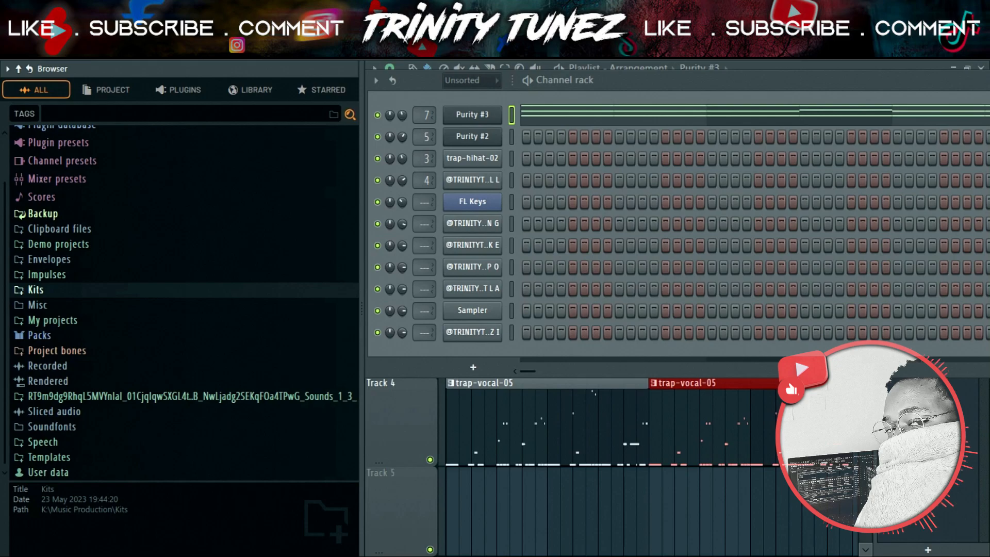
pyautogui.scroll(2, 185, 304)
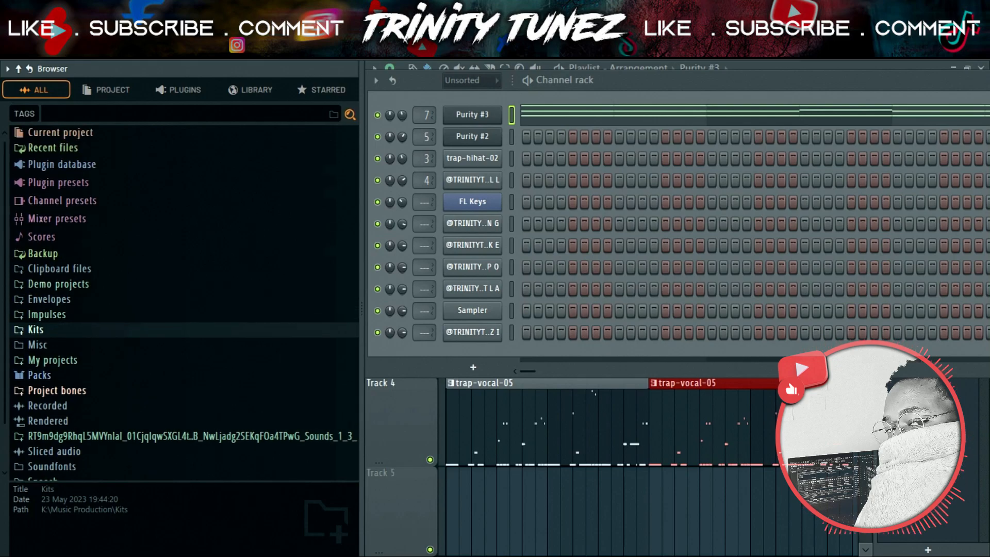
pyautogui.click(36, 329)
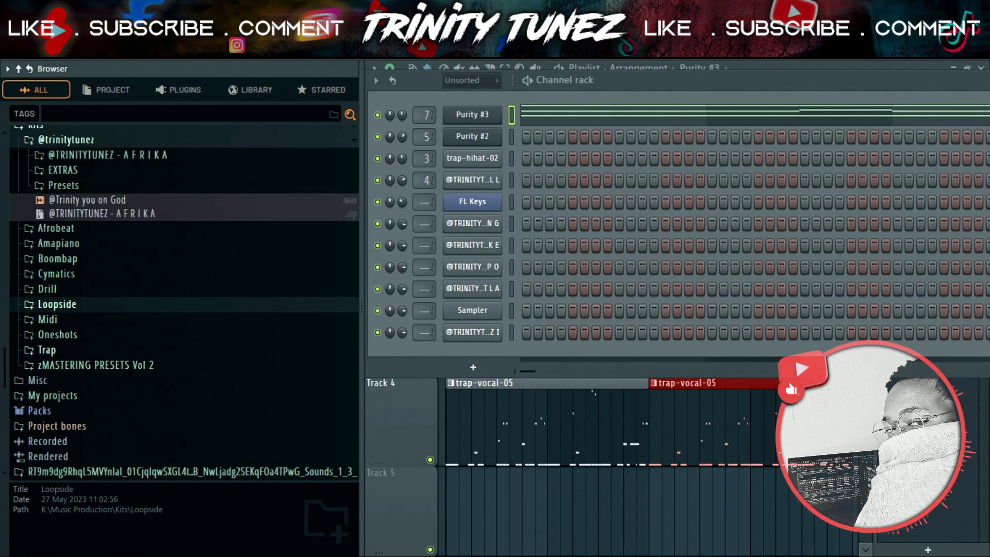
pyautogui.click(57, 334)
pyautogui.click(103, 345)
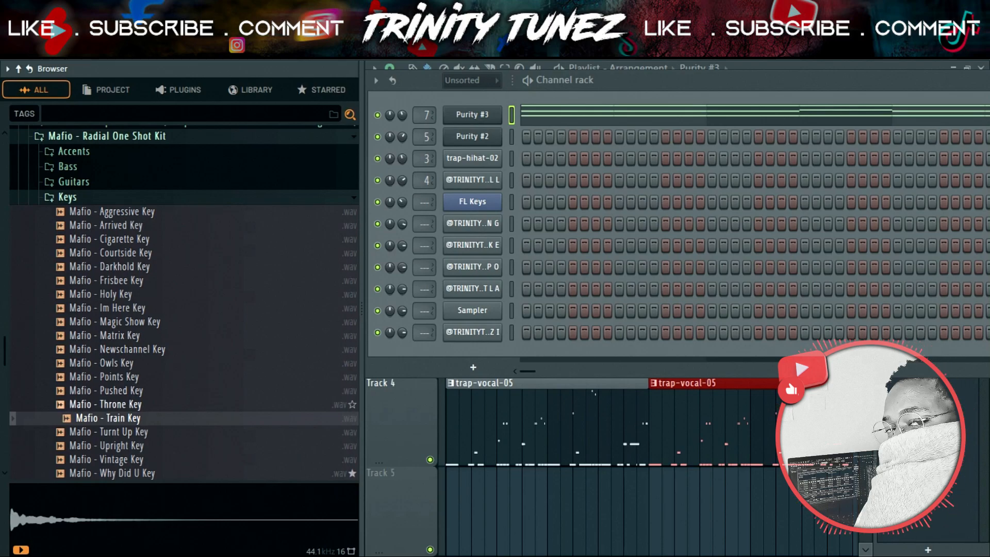
pyautogui.click(106, 405)
pyautogui.click(106, 390)
pyautogui.click(105, 419)
pyautogui.click(108, 432)
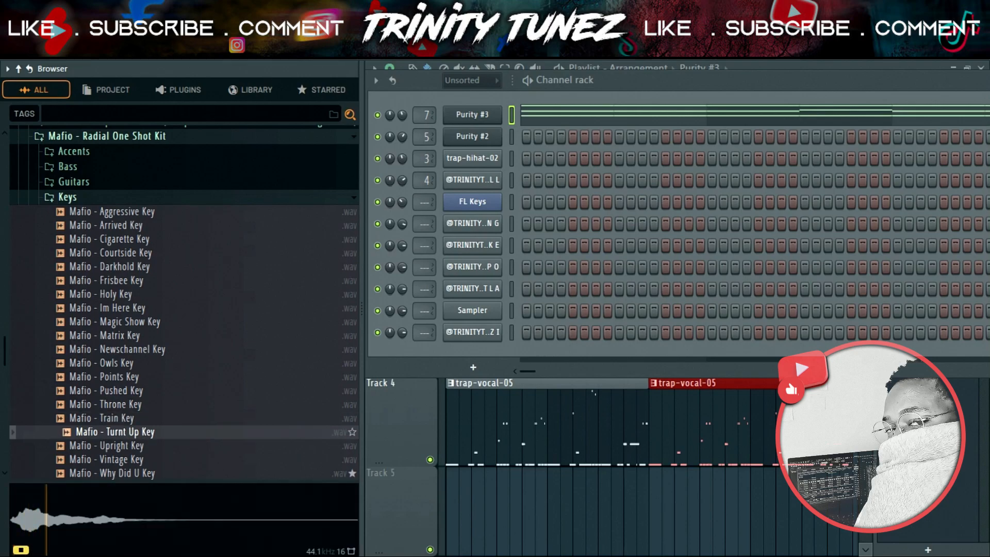
# Load Mafio - Train Key into a new channel and paste the copied chord notes into it.
pyautogui.rightClick(106, 418)
pyautogui.click(157, 264)
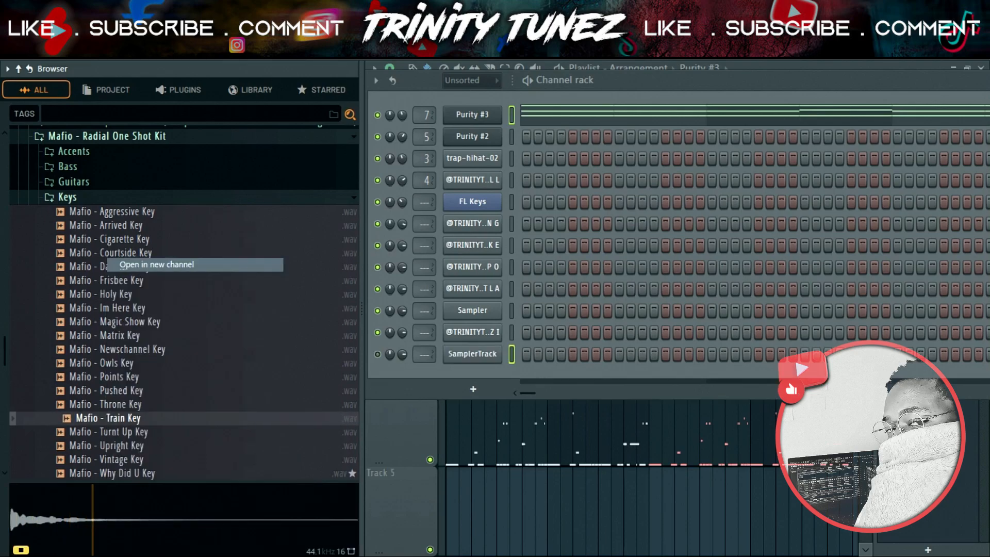
pyautogui.rightClick(493, 354)
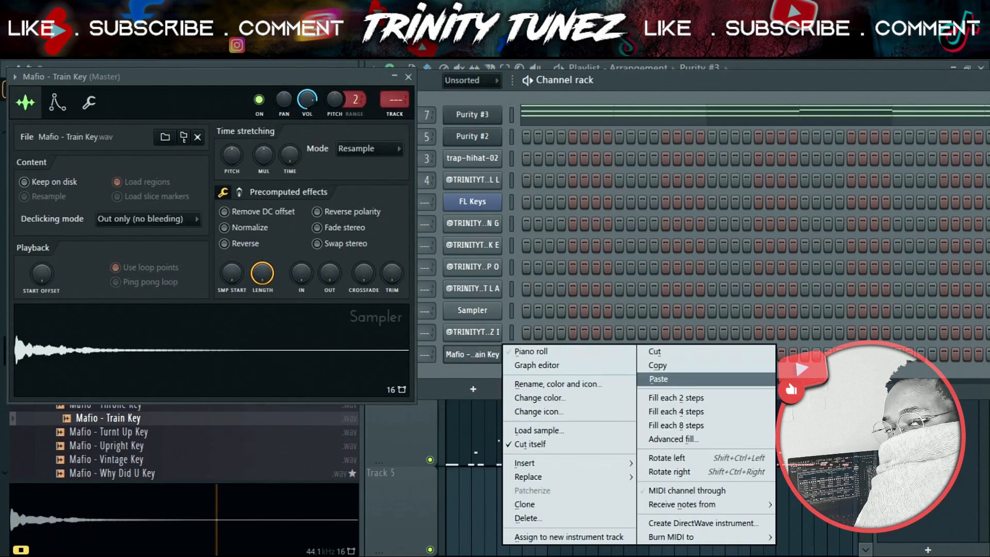
pyautogui.click(659, 379)
pyautogui.click(408, 77)
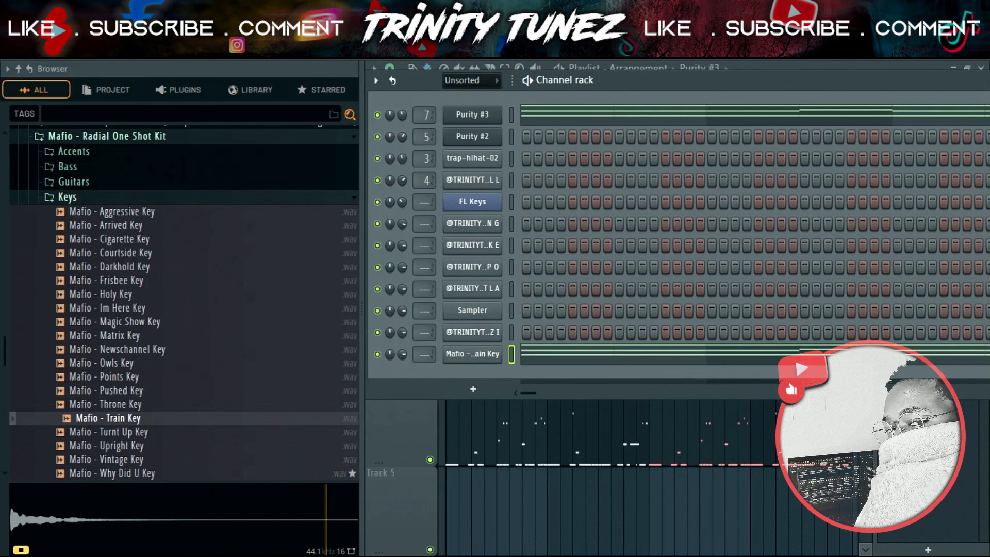
# Replace the new channel's sample with Mafio - Darkhold Key, reverse it and move its start offset past the middle of the waveform.
pyautogui.moveTo(124, 267); pyautogui.dragTo(523, 354)
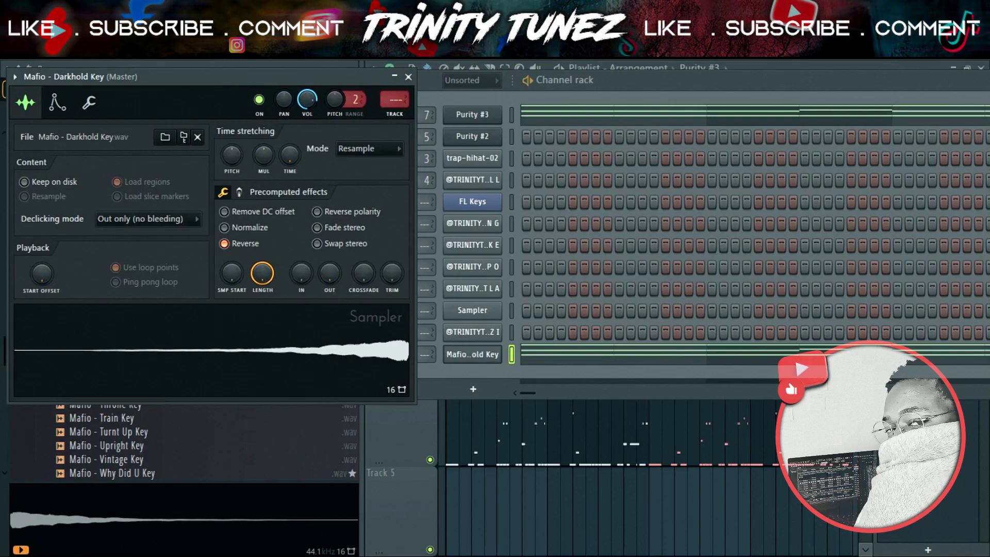
pyautogui.moveTo(41, 273); pyautogui.dragTo(42, 215)
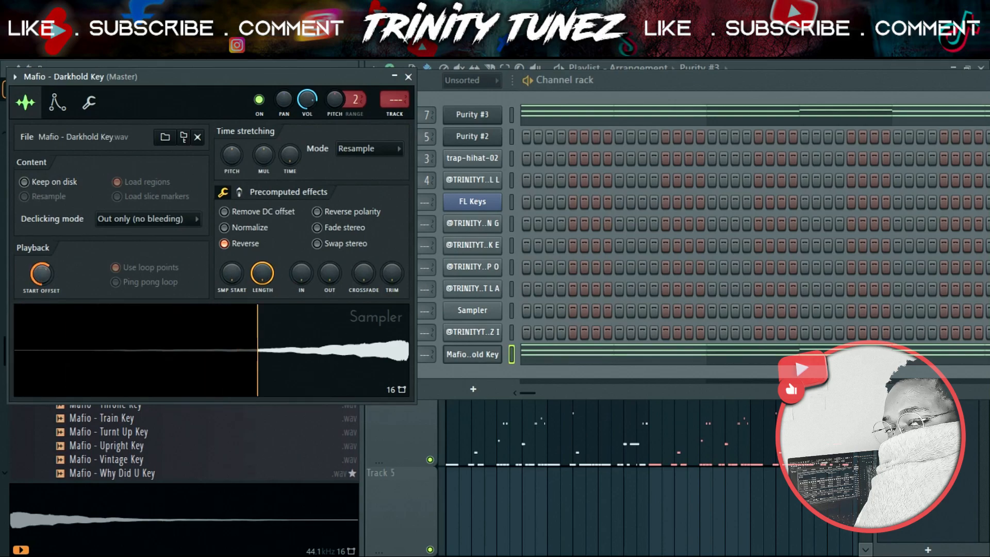
pyautogui.click(408, 77)
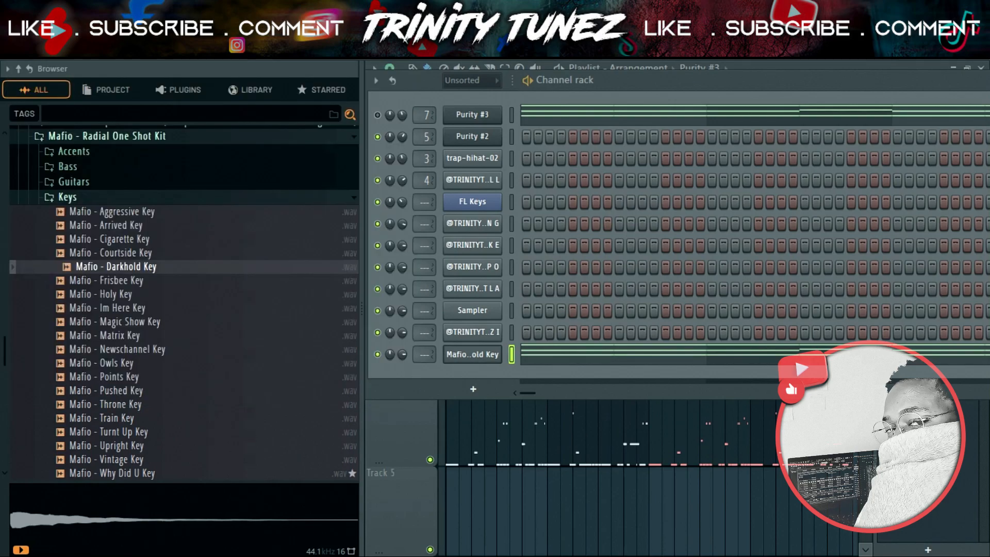
# Enable the new channel's volume envelope and replace its sample with Mafio - Money Pad.
pyautogui.click(472, 355)
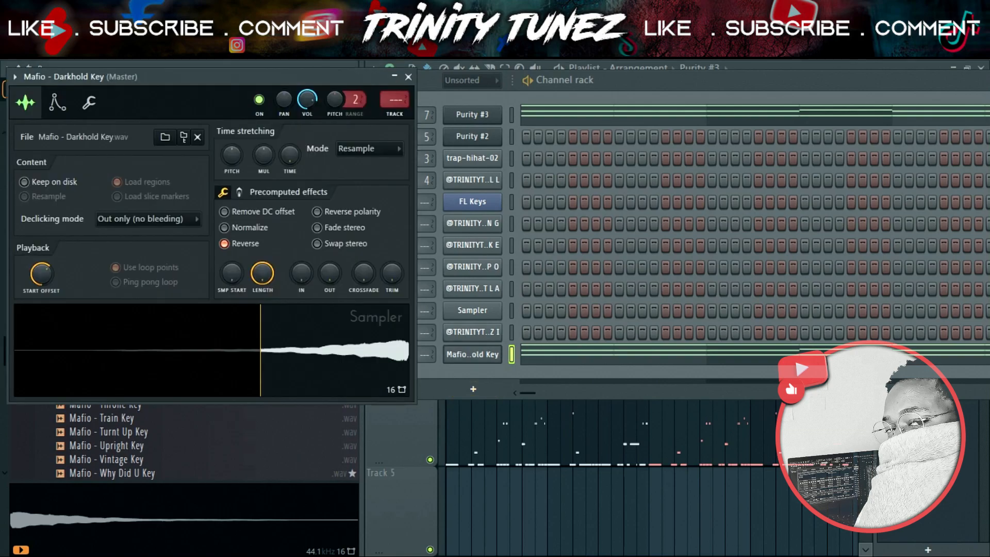
pyautogui.click(58, 102)
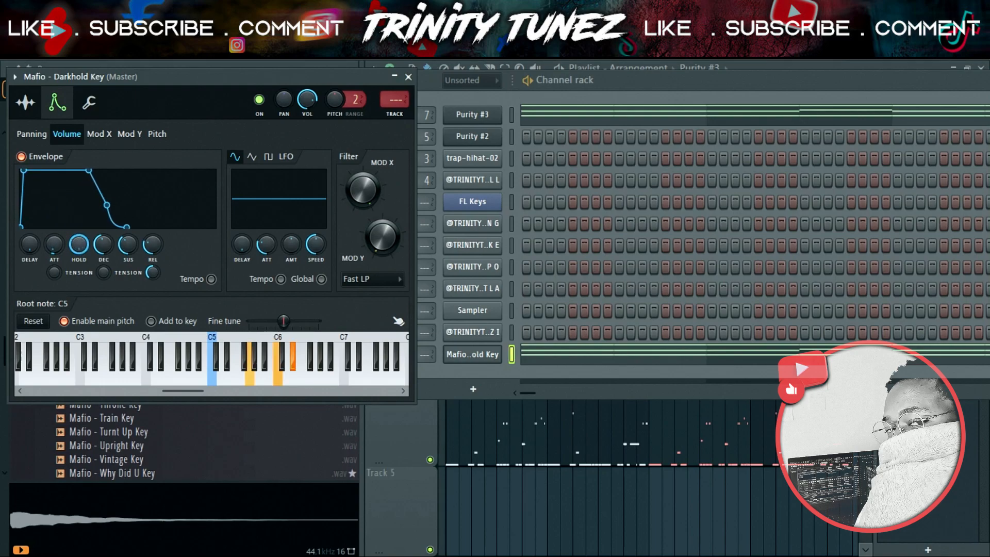
pyautogui.moveTo(112, 395); pyautogui.dragTo(525, 354)
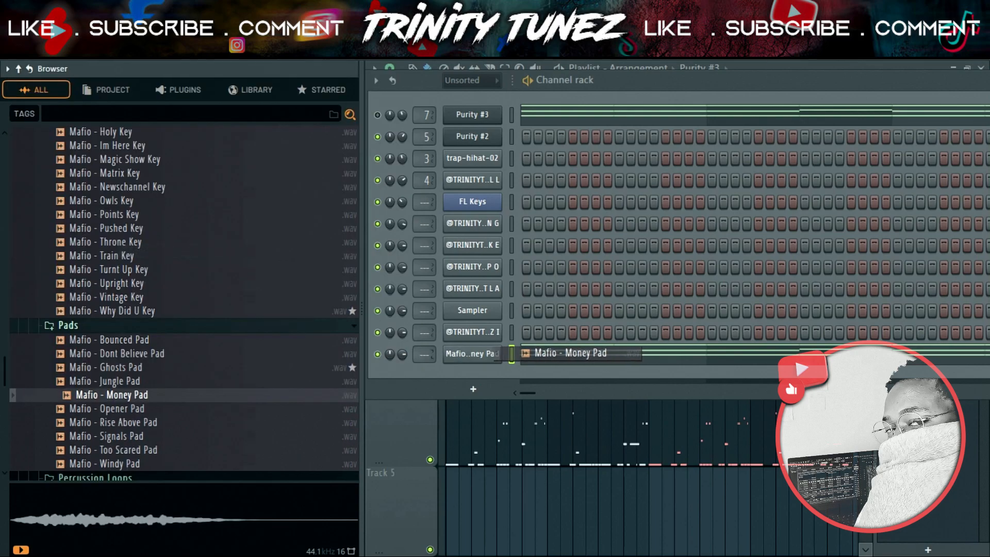
pyautogui.click(473, 354)
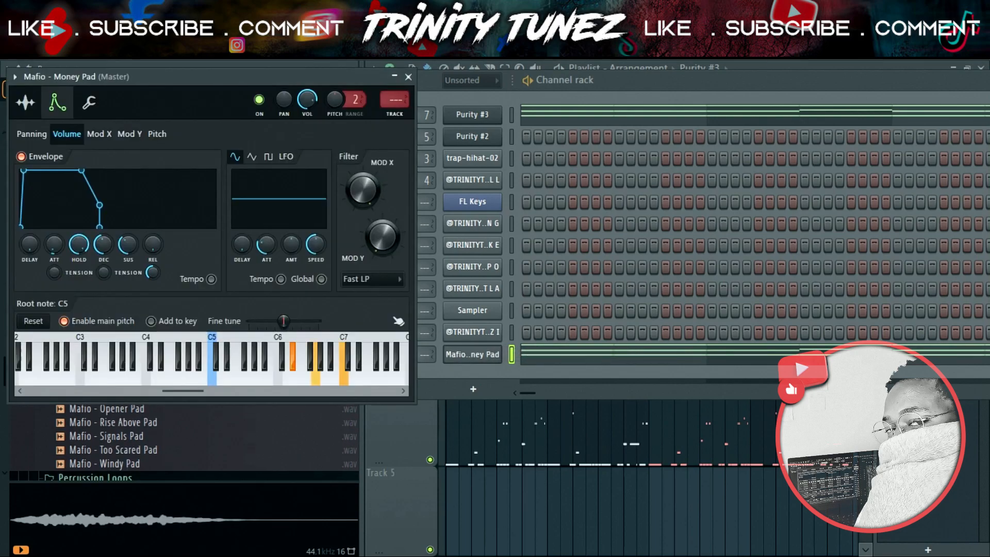
# Lower the Mafio - Money Pad start offset to about a third of the way into the waveform and play the arrangement.
pyautogui.click(25, 103)
pyautogui.moveTo(42, 273); pyautogui.dragTo(42, 297)
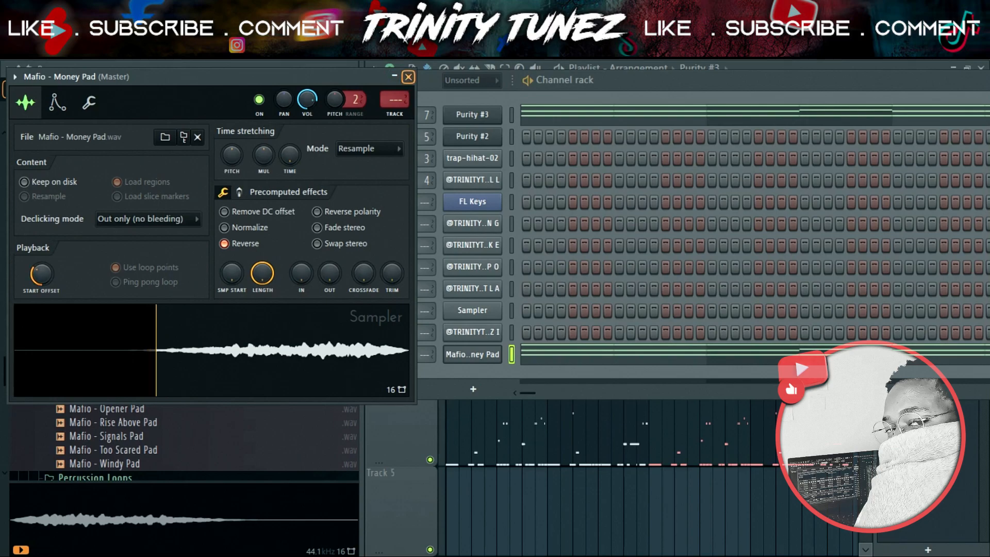
pyautogui.click(408, 77)
pyautogui.press('space')
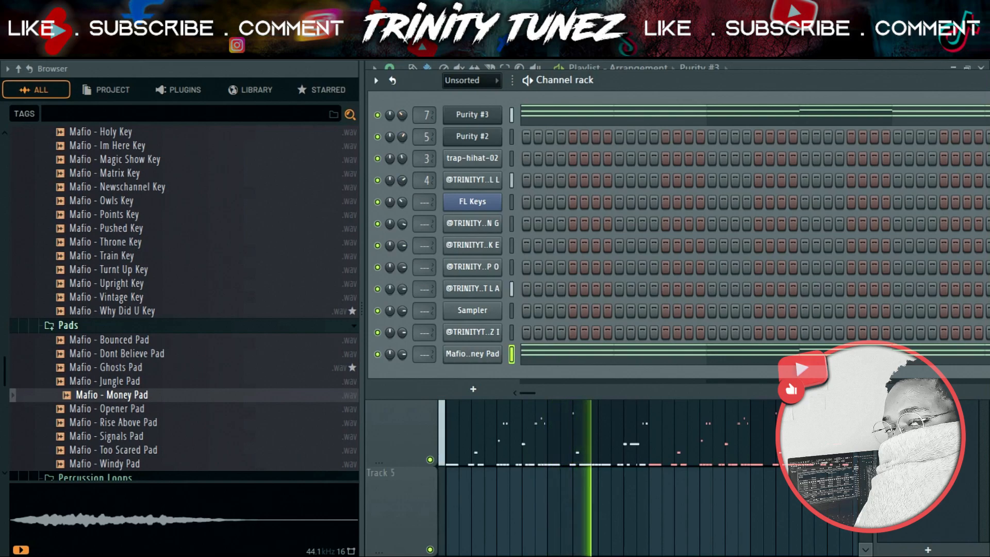
# Audition Mafio - Opener Pad below Money Pad and collapse the Pads folder.
pyautogui.press('Down')
pyautogui.press('Down')
pyautogui.press('Down')
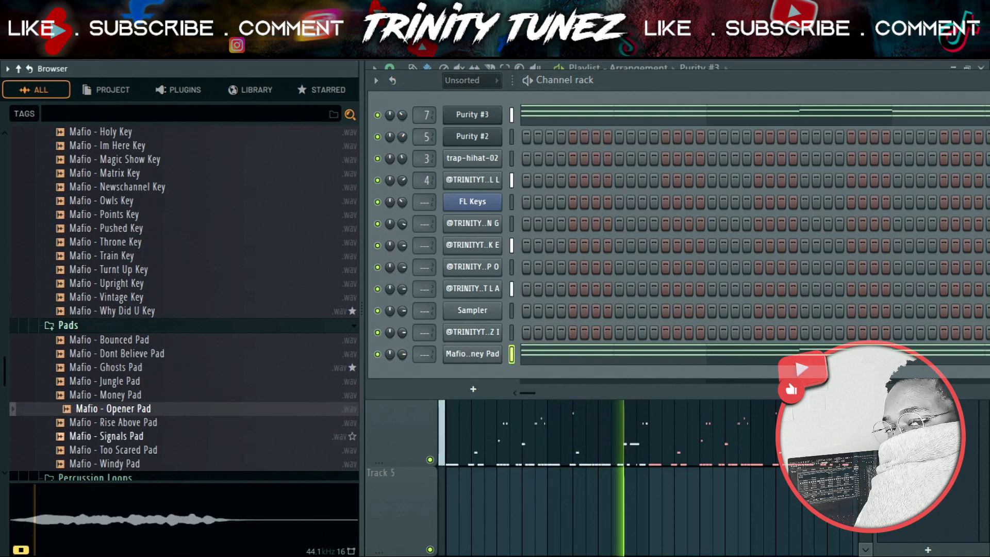
pyautogui.click(68, 326)
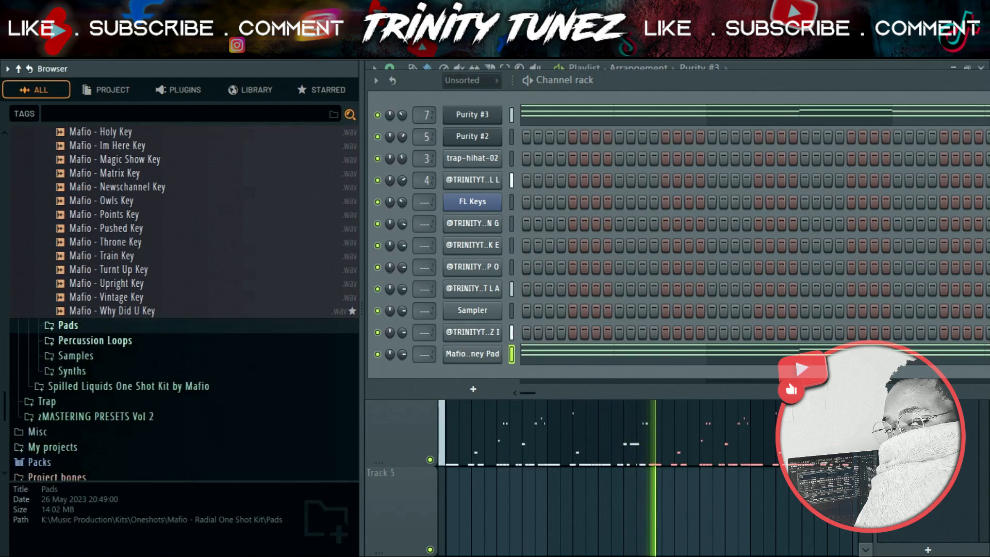
# Audition the first samples in the Keys folder and load Mafio - Arrived Key into a new channel.
pyautogui.scroll(3, 101, 262)
pyautogui.scroll(1, 101, 262)
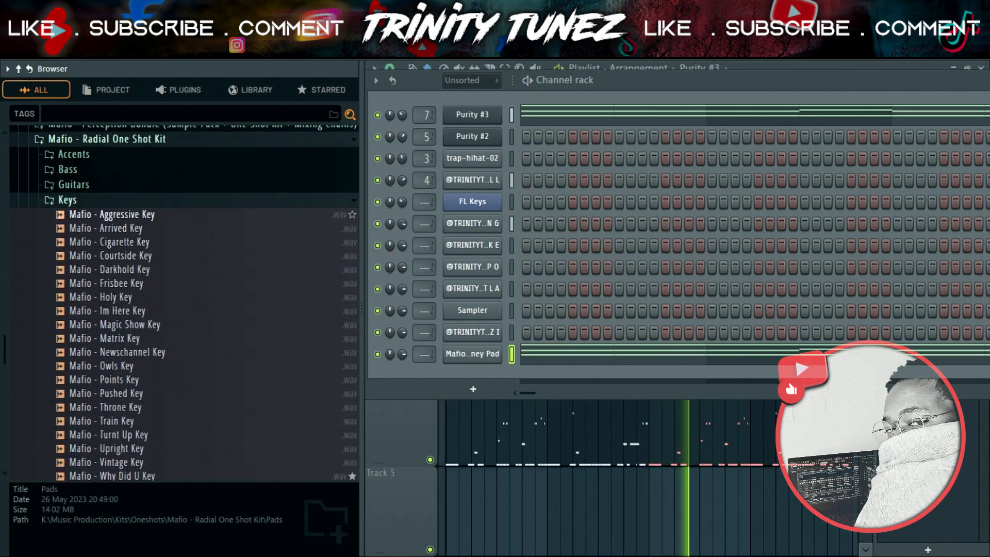
pyautogui.click(119, 214)
pyautogui.click(121, 228)
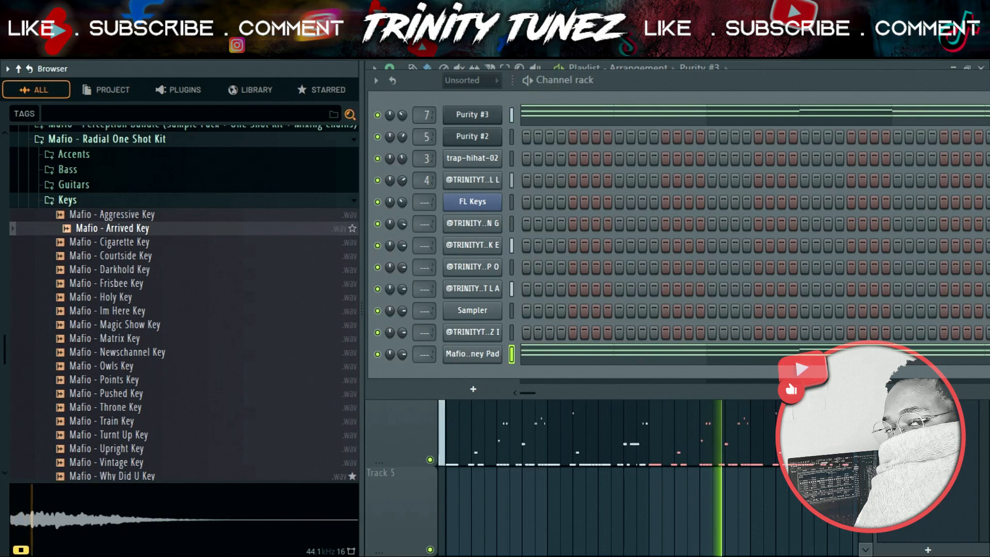
pyautogui.rightClick(134, 228)
pyautogui.click(183, 249)
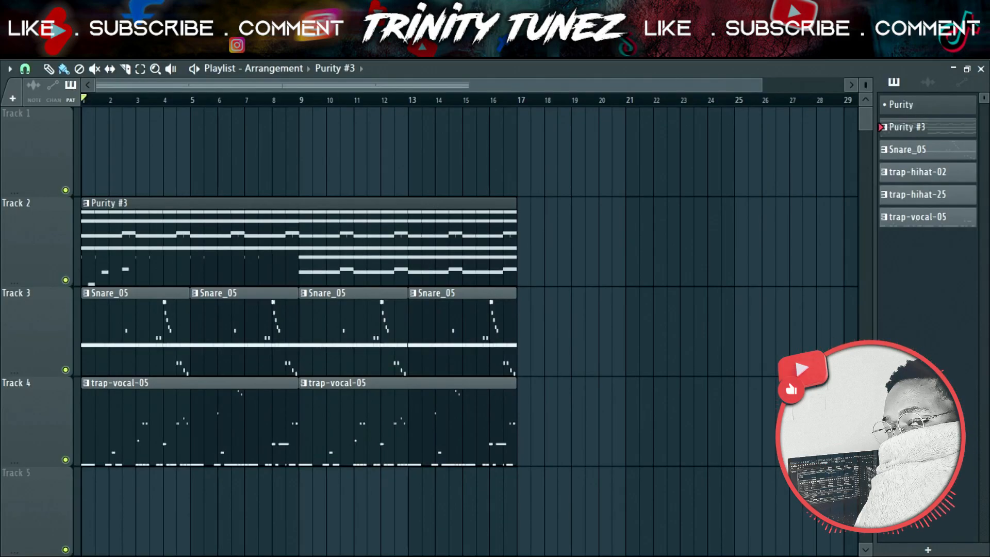
# Trim one beat off the ends of the Snare_05 and trap-vocal-05 clips that finish at bar 9.
pyautogui.moveTo(761, 85); pyautogui.dragTo(524, 85)
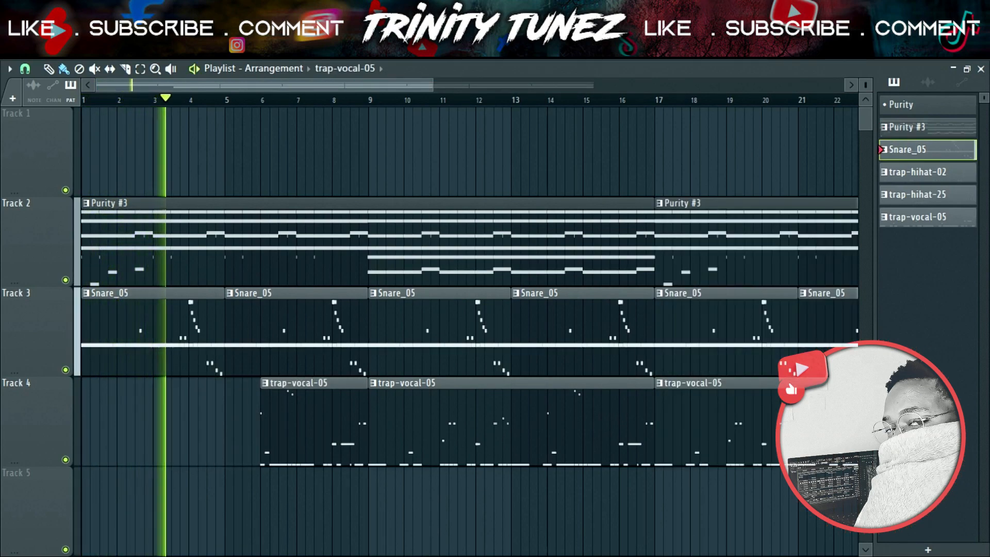
pyautogui.moveTo(367, 336); pyautogui.dragTo(358, 335)
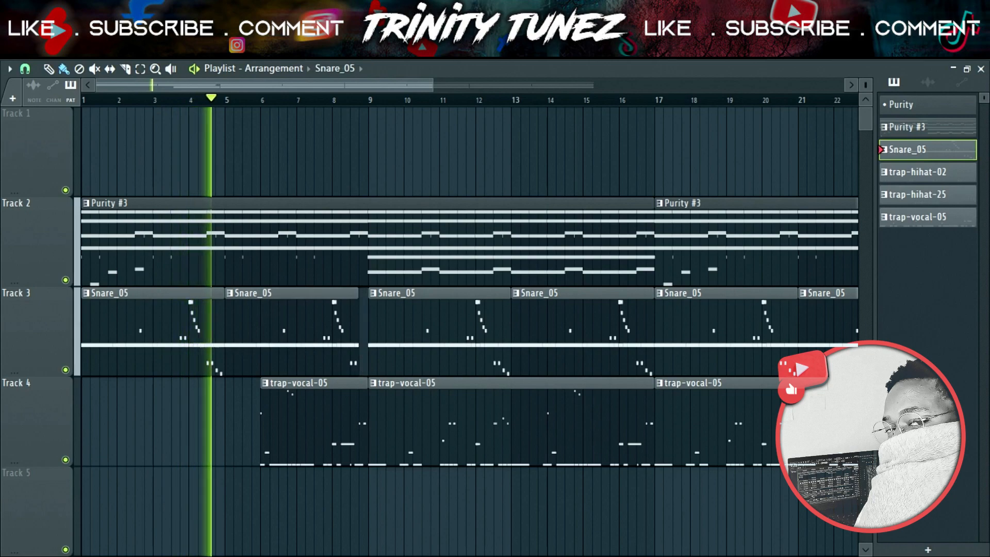
pyautogui.moveTo(367, 412); pyautogui.dragTo(358, 412)
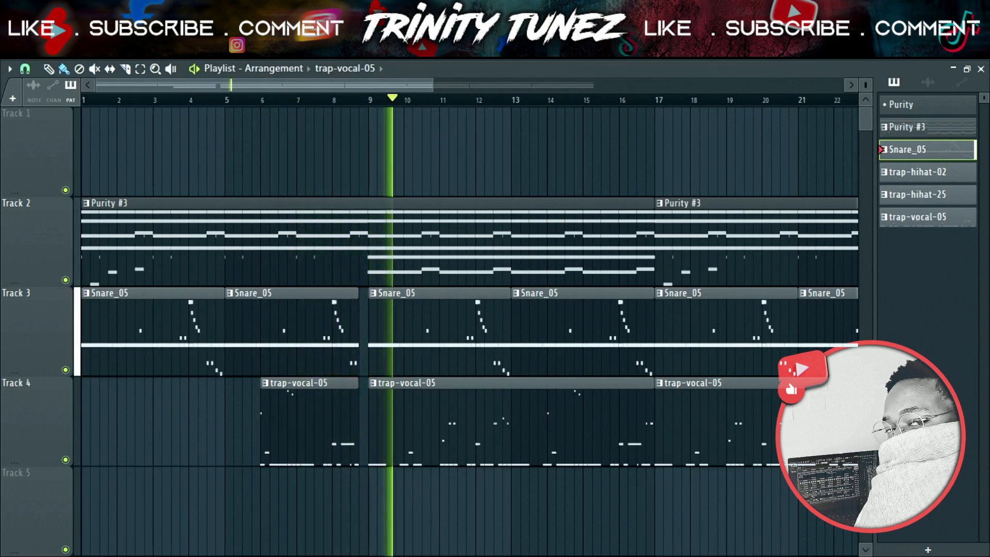
# Trim the ends of the clips finishing at bar 17, Snare_05 by one beat and trap-vocal-05 by about two beats.
pyautogui.press('F6')
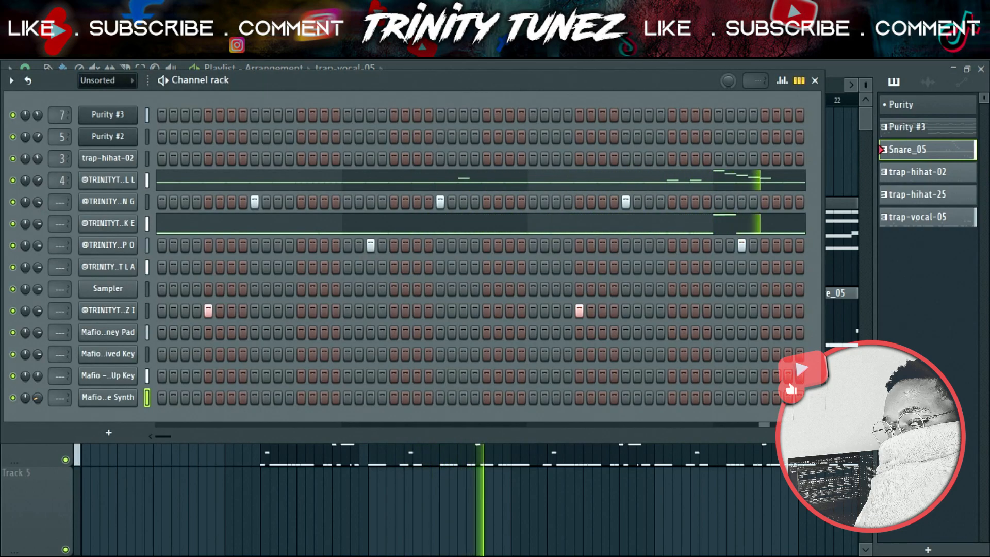
pyautogui.press('F6')
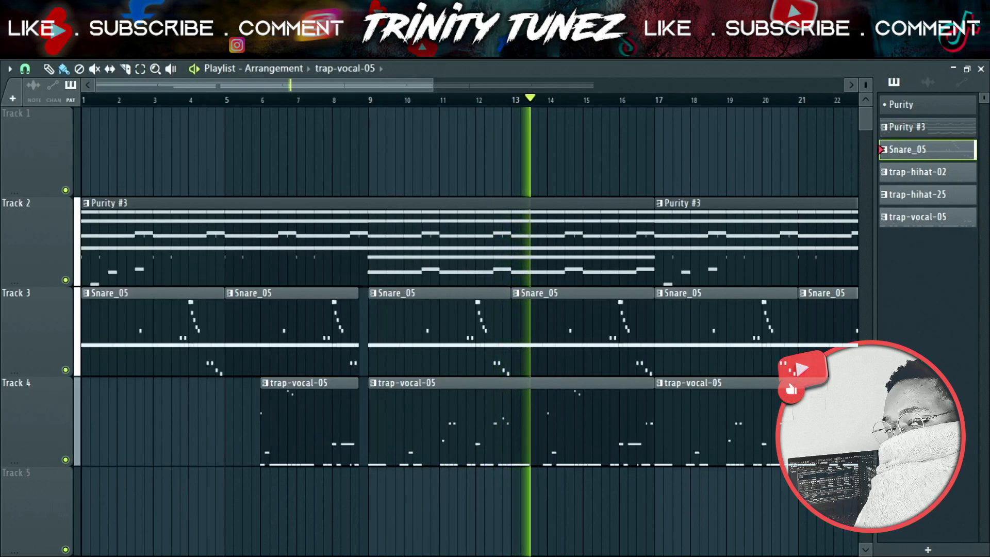
pyautogui.moveTo(653, 330); pyautogui.dragTo(644, 330)
pyautogui.moveTo(653, 422); pyautogui.dragTo(644, 422)
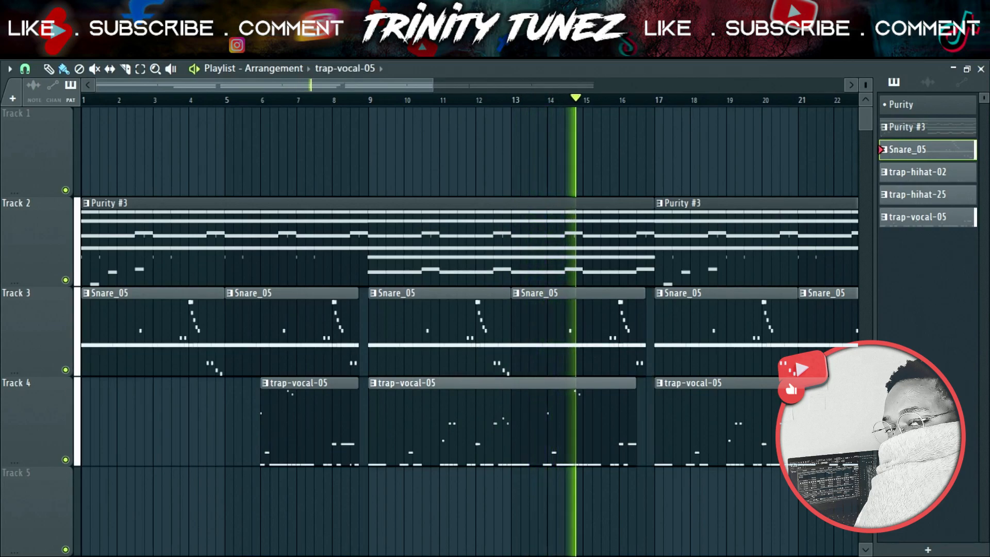